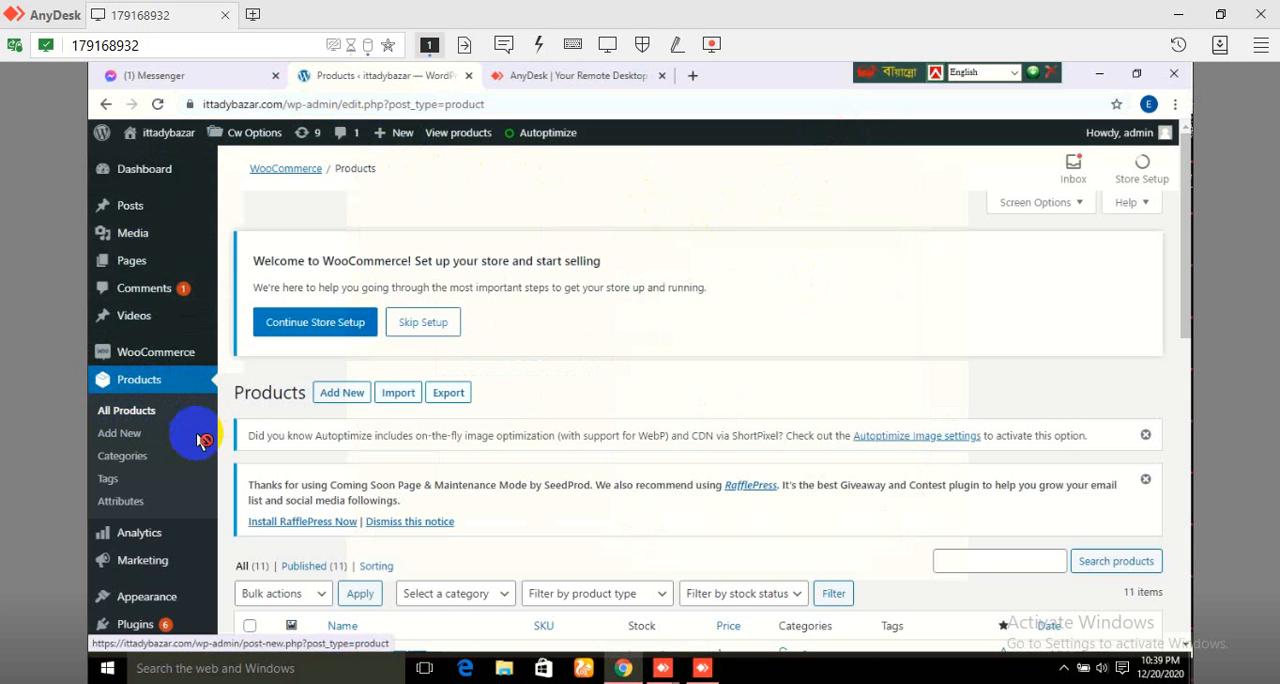
Step: Start a new product and enter "test prodcuts" as its name
click(122, 435)
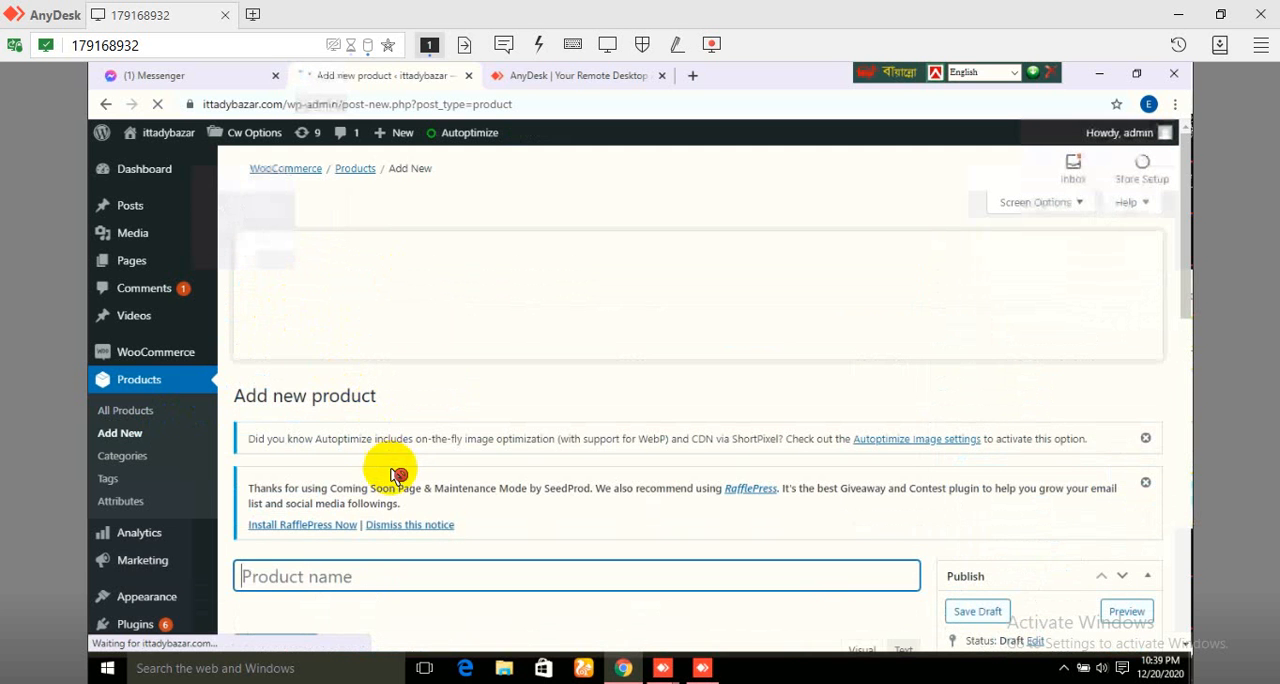
scroll(412, 478, down, 2)
scroll(400, 470, down, 1)
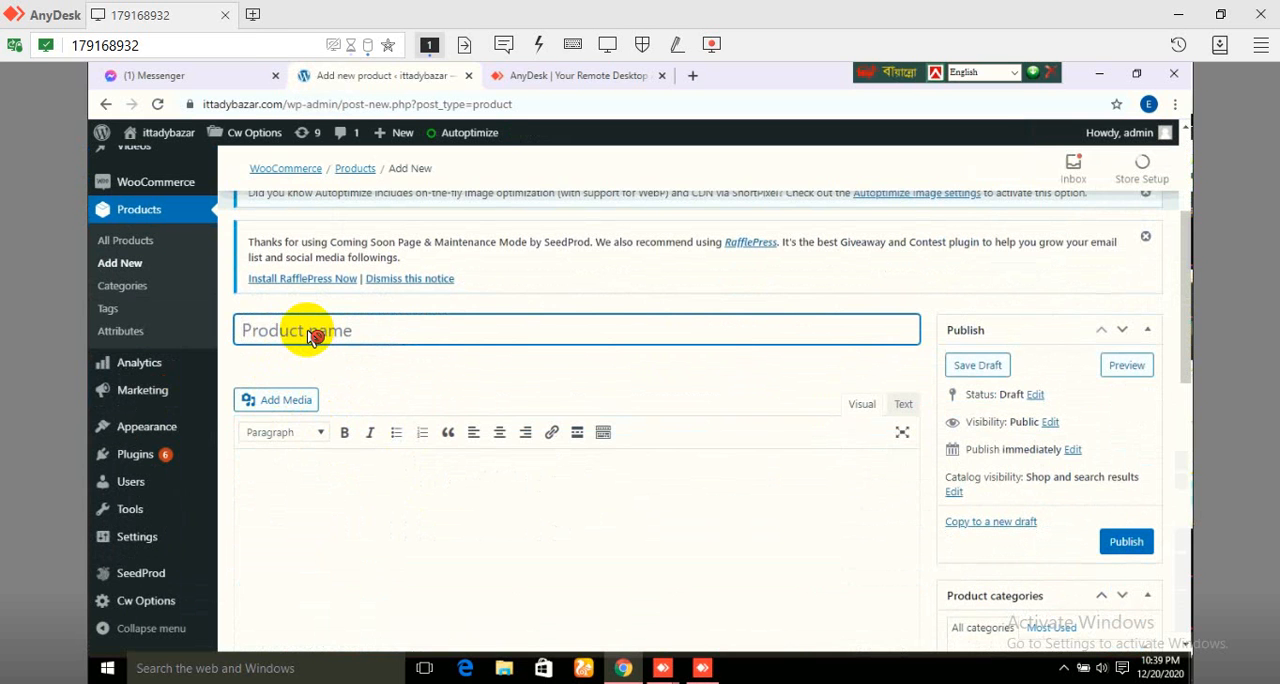
text(te)
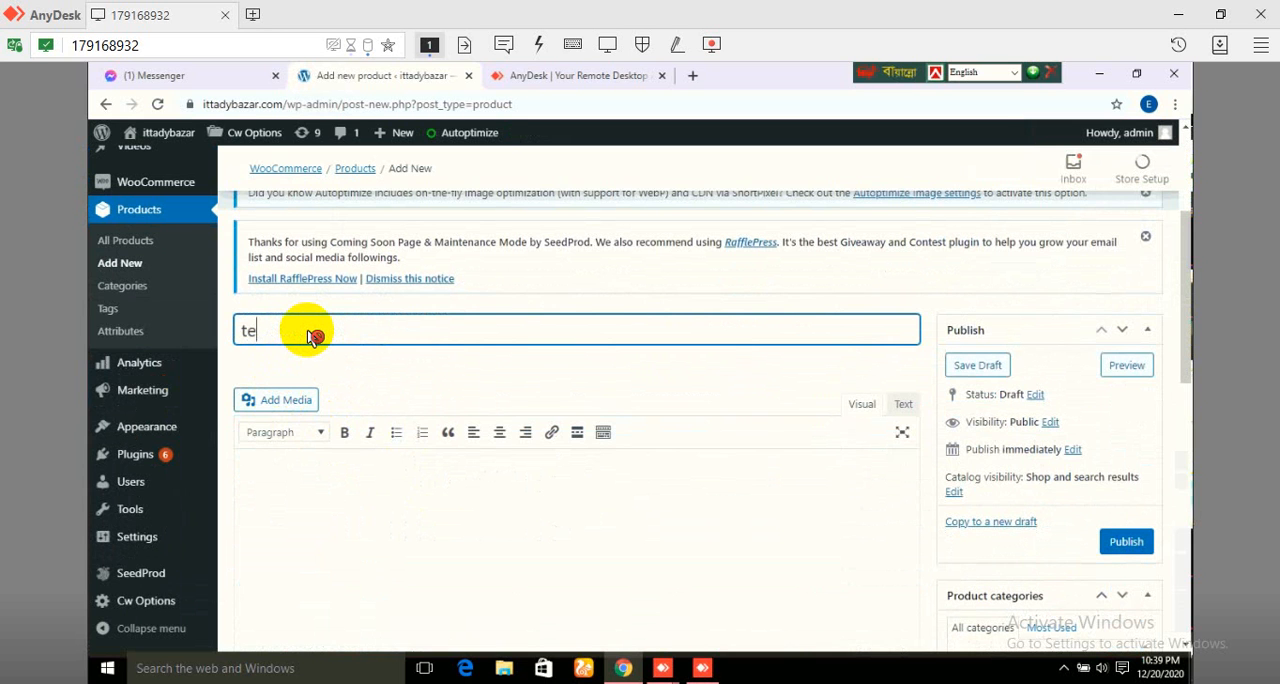
text(st pr)
text(oducts)
text(s)
key(BackSpace)
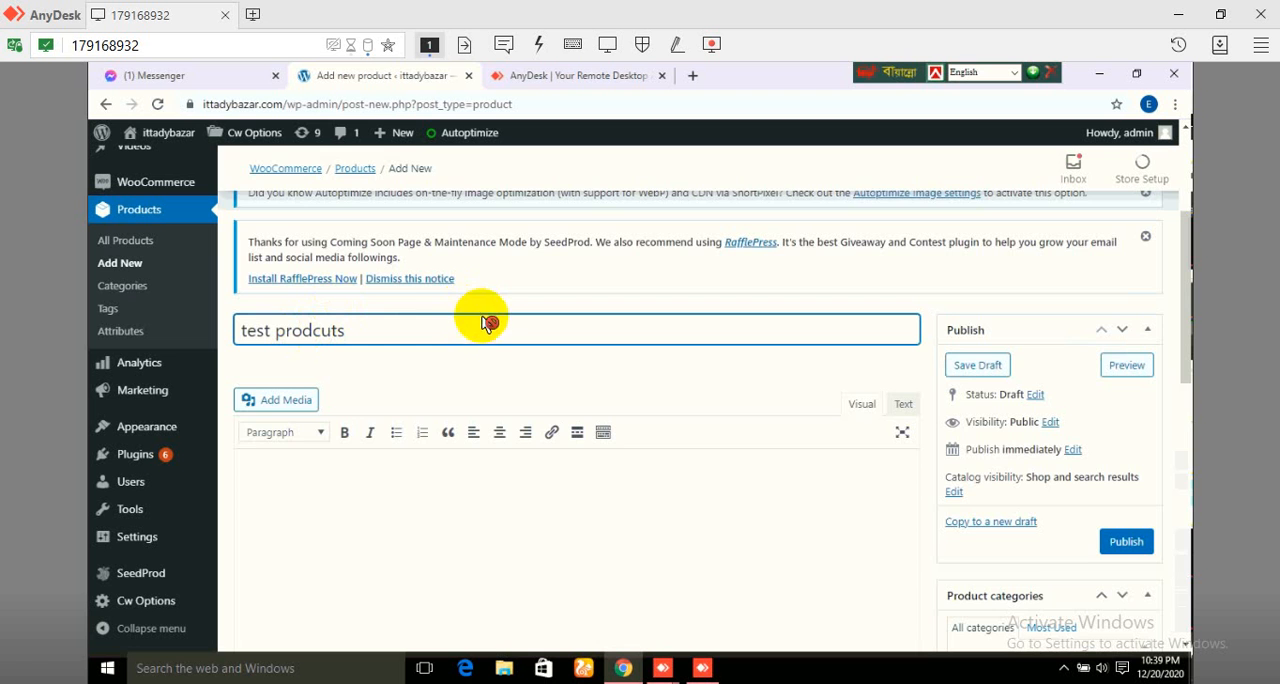
Step: Enter "product short description" as the product's short description
scroll(522, 366, down, 1)
scroll(522, 366, down, 2)
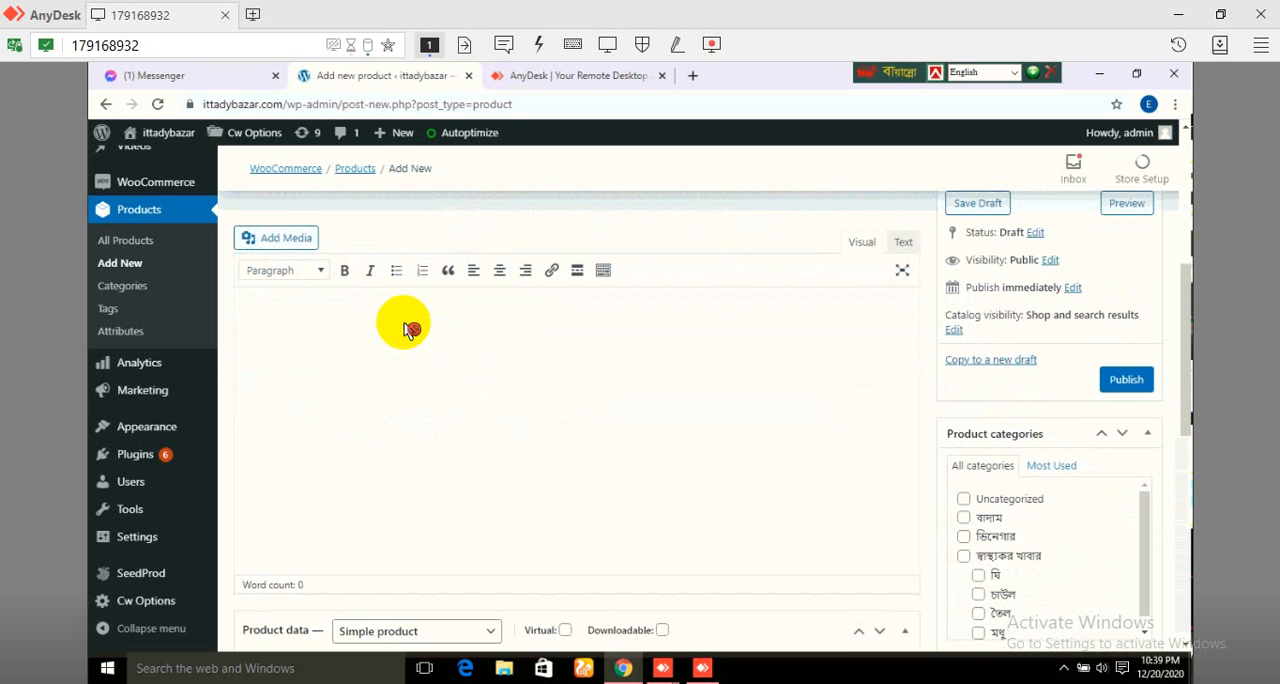
click(341, 333)
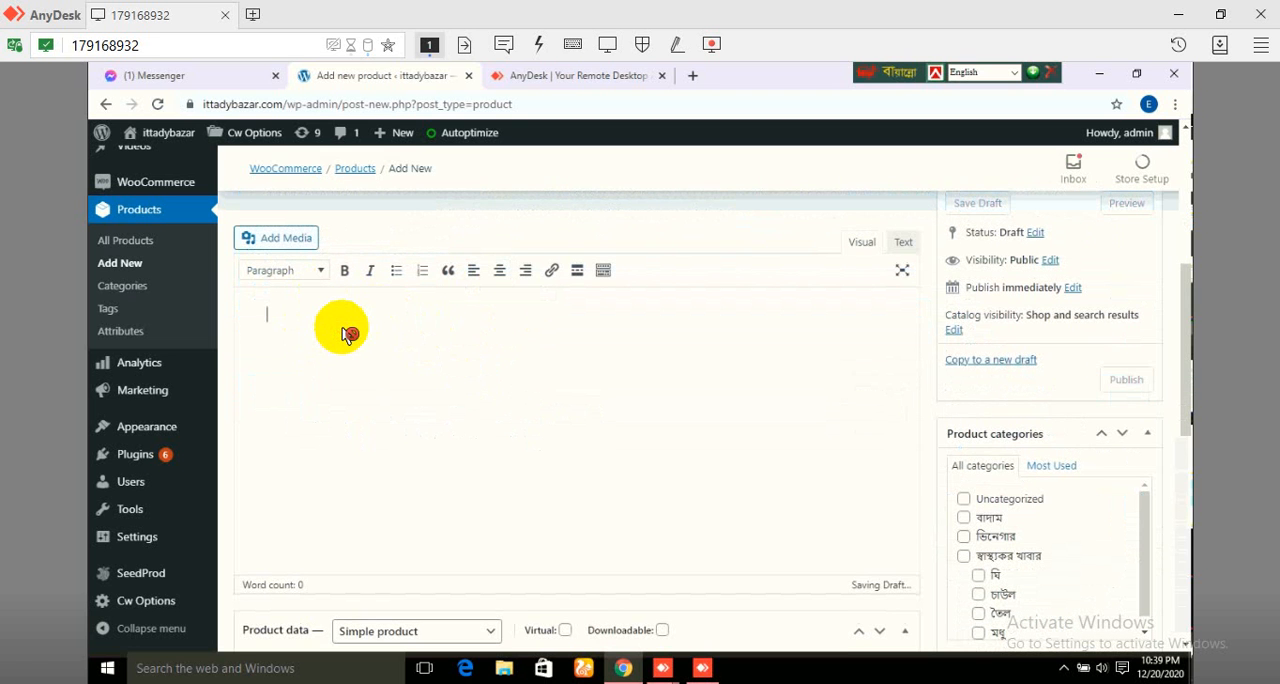
scroll(448, 388, down, 3)
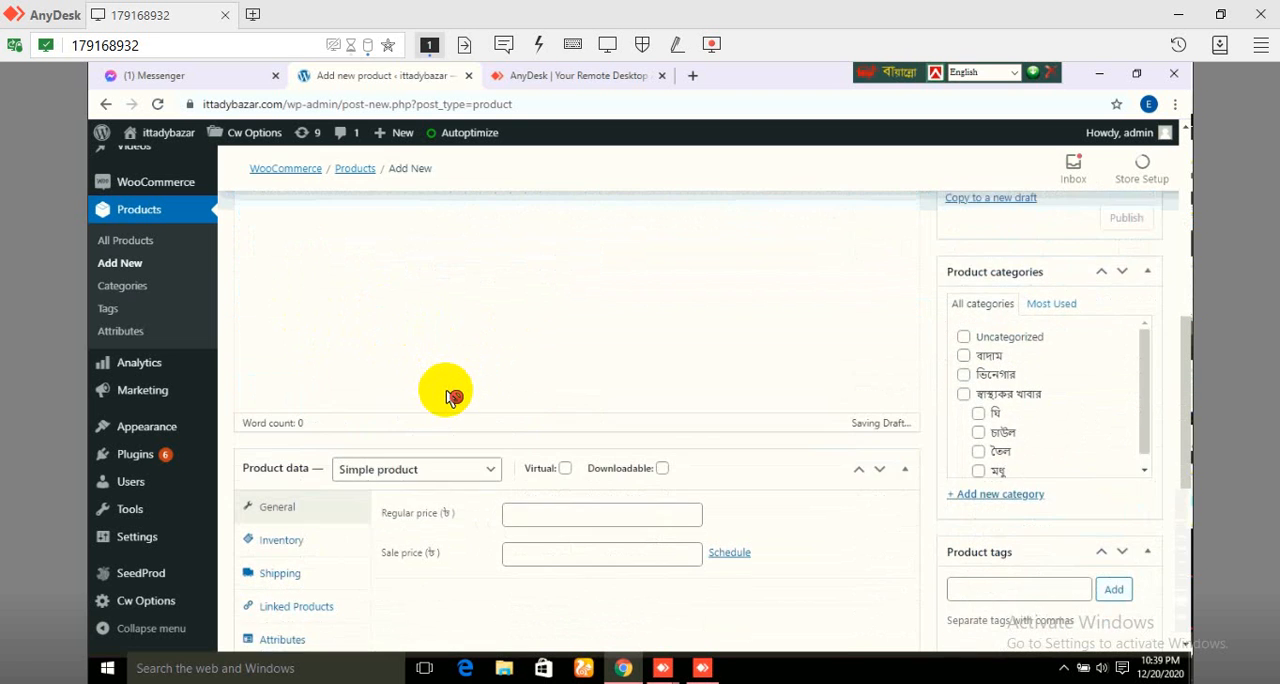
scroll(450, 403, down, 4)
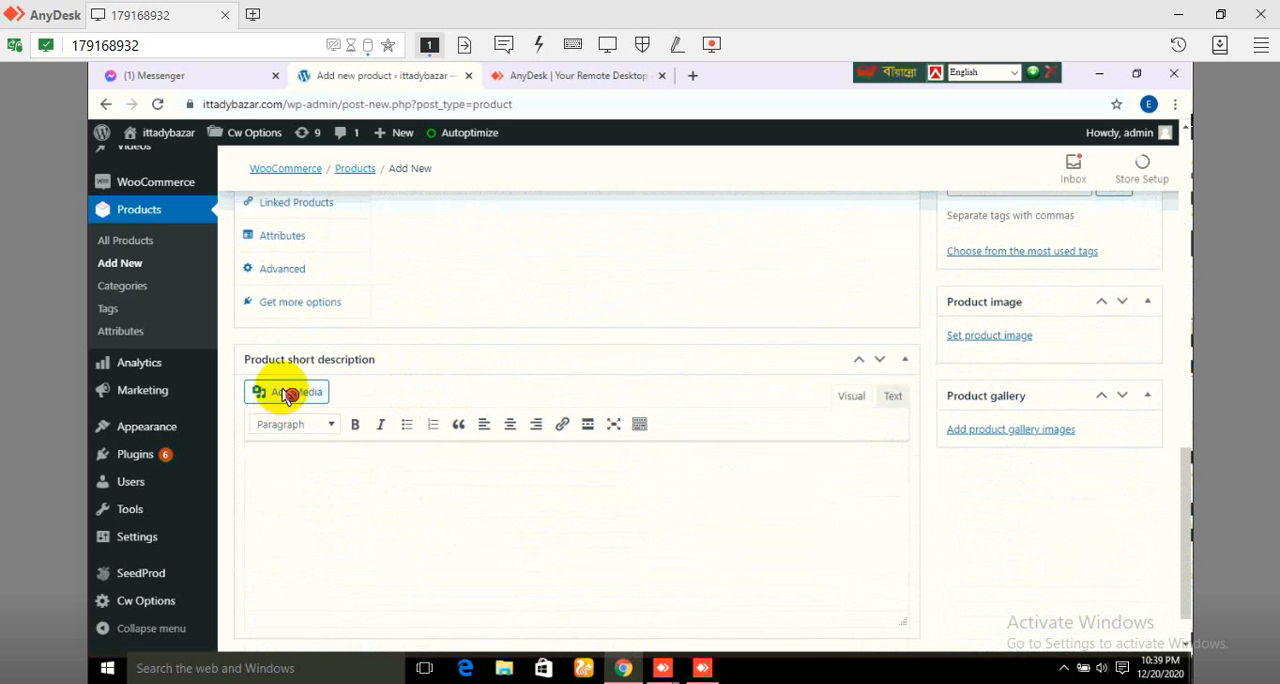
click(316, 473)
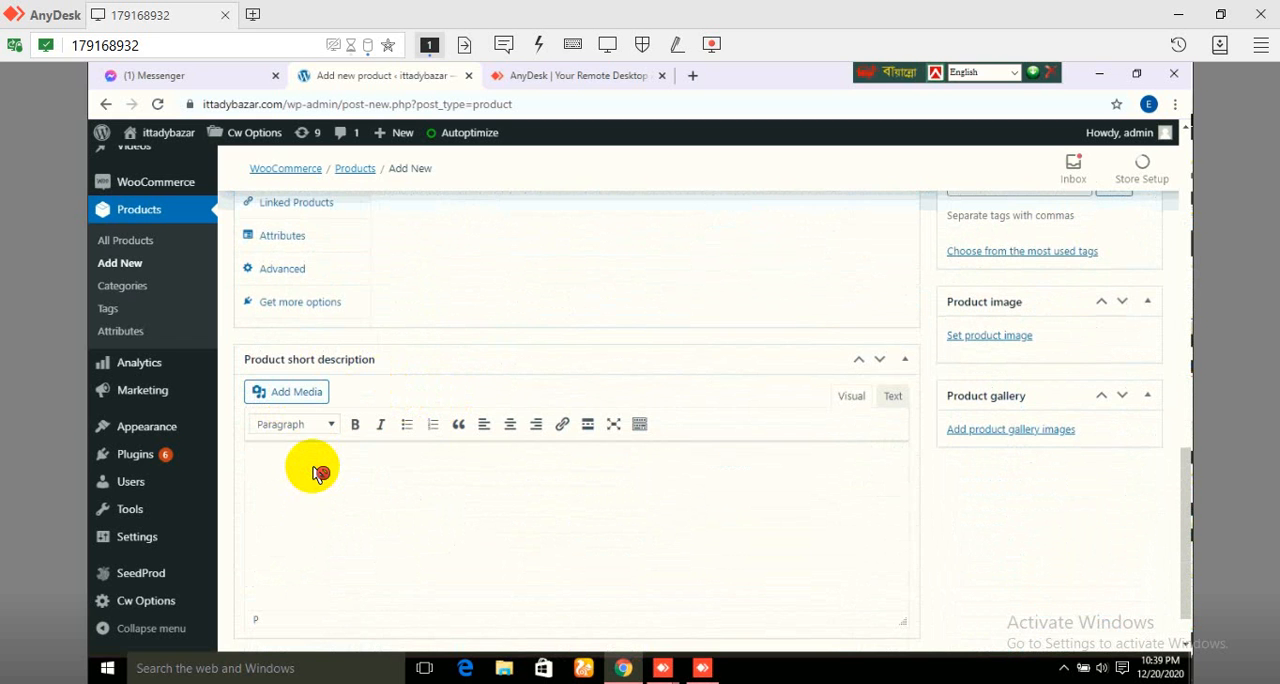
text(product short descripti)
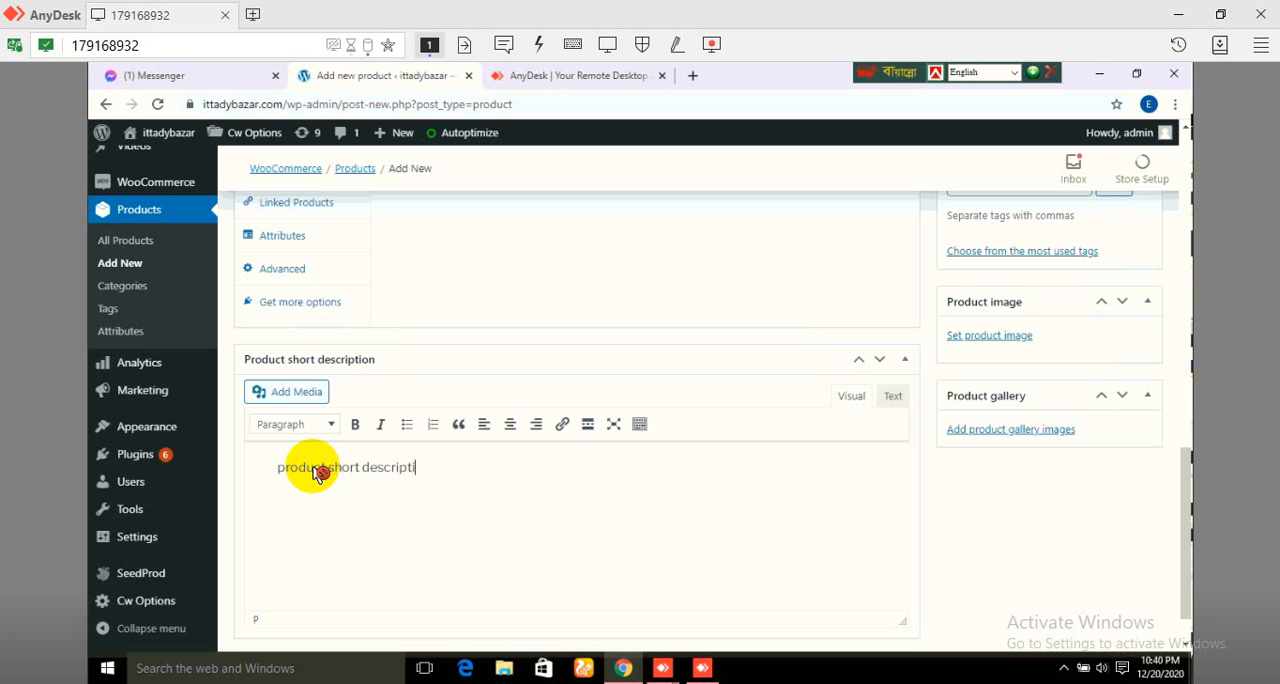
text(on)
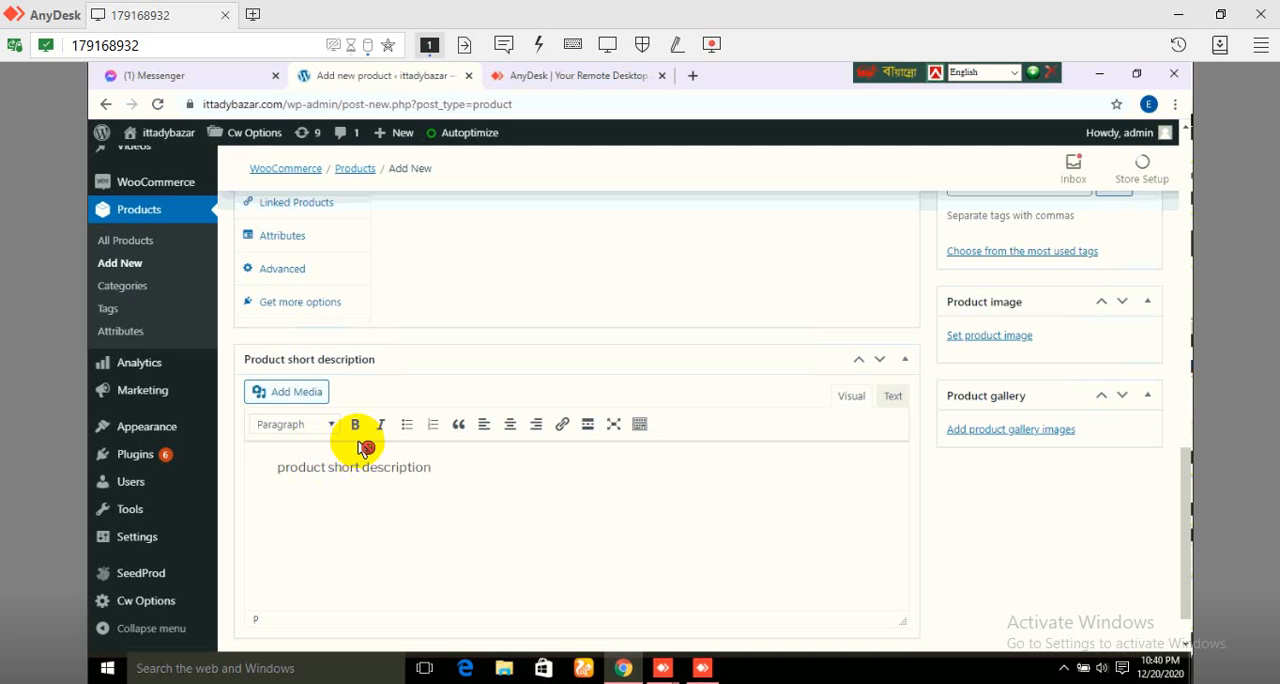
Step: Enter "product long description" in the product's main description editor
scroll(385, 448, down, 1)
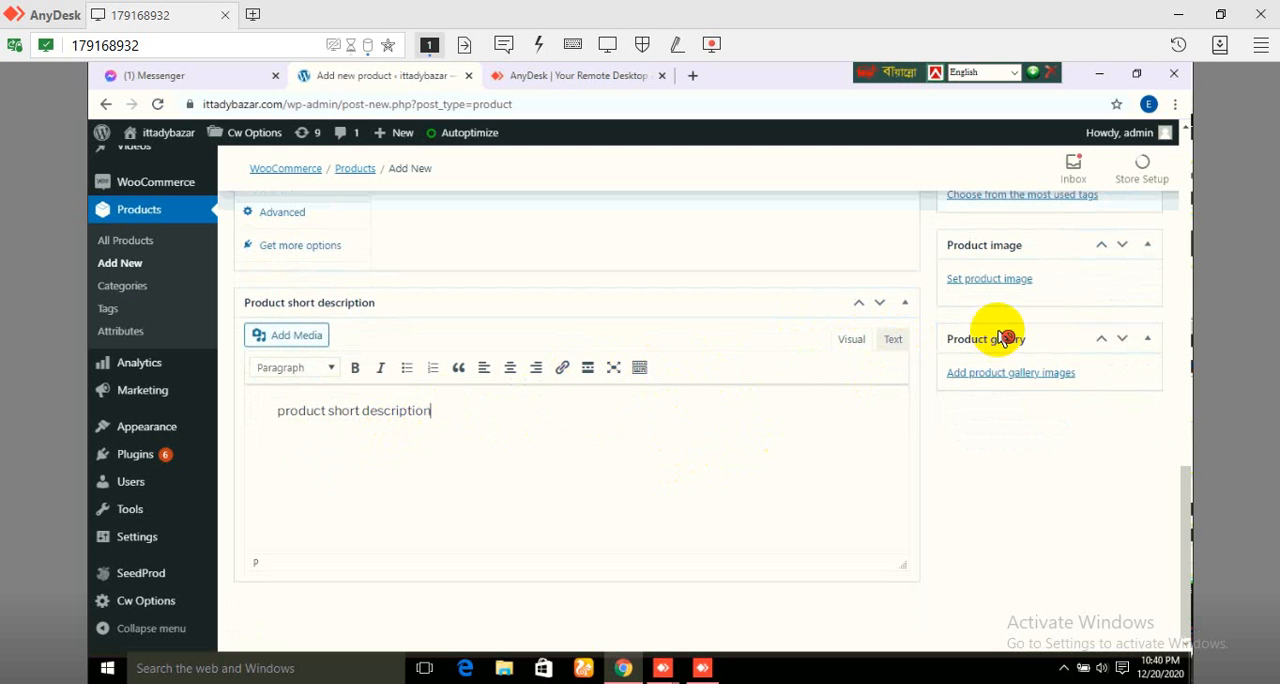
scroll(700, 343, up, 10)
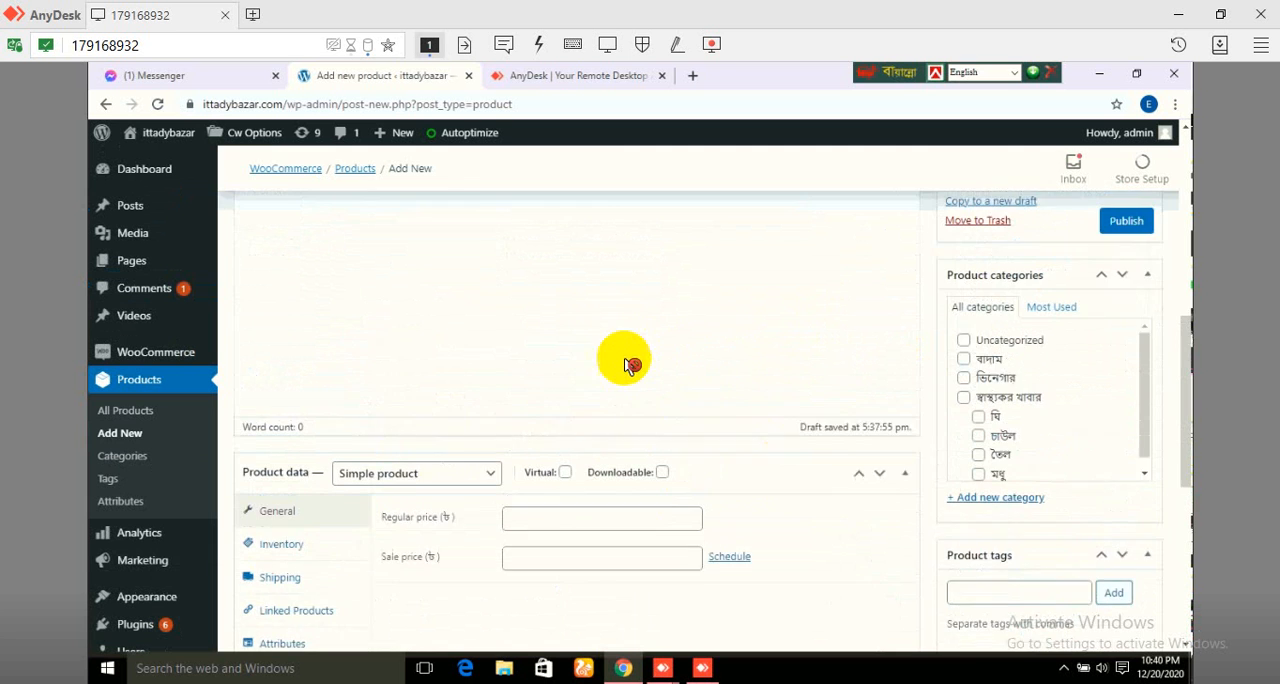
scroll(375, 340, up, 1)
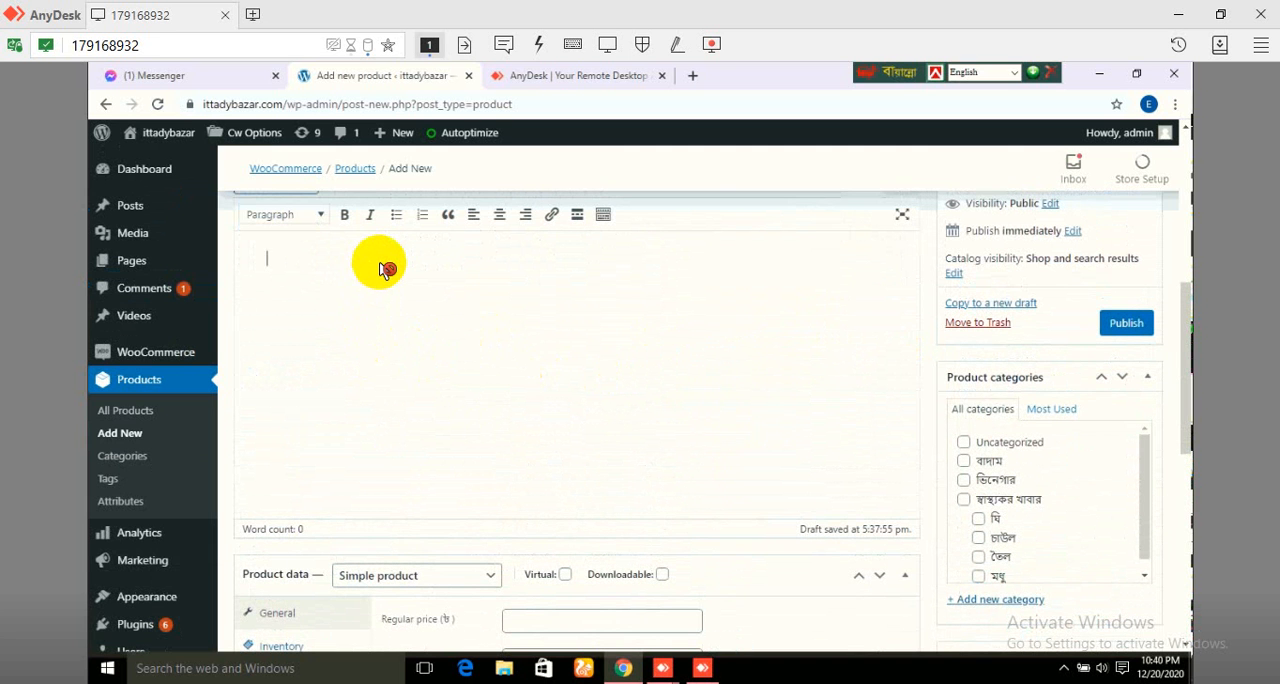
text(product long desc)
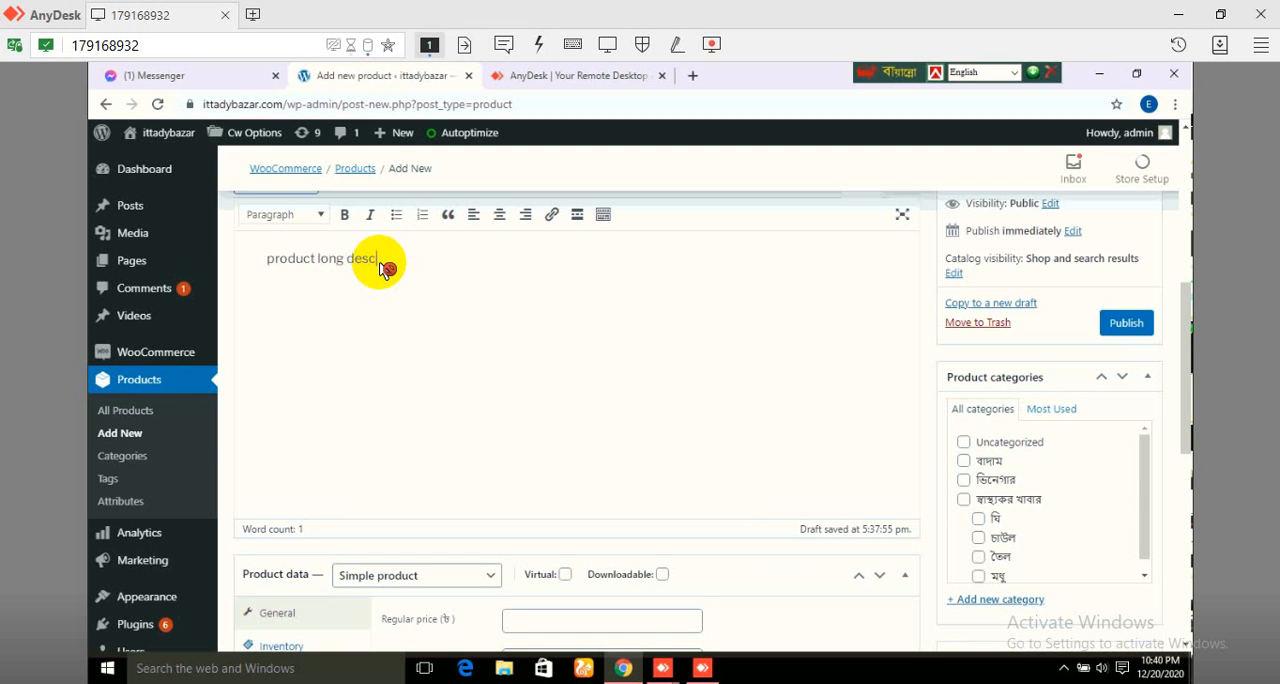
text(ription)
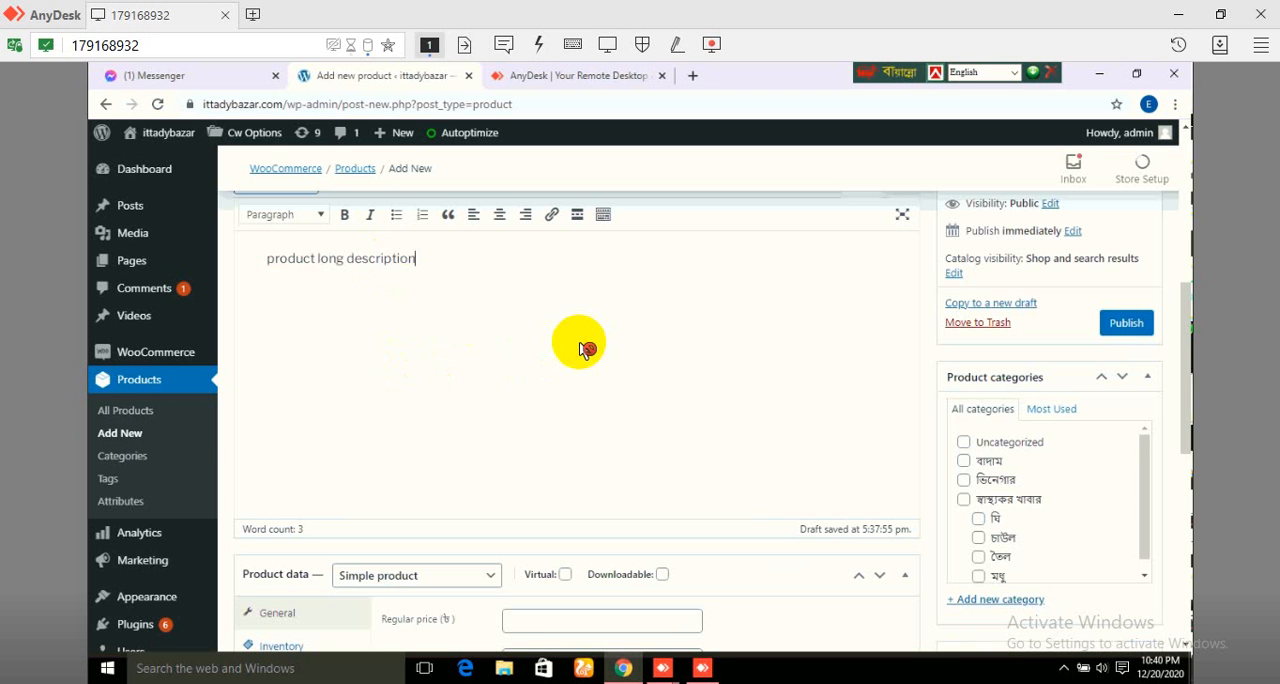
Step: Examine the product types available in the product data section
scroll(588, 362, down, 1)
scroll(588, 362, down, 1)
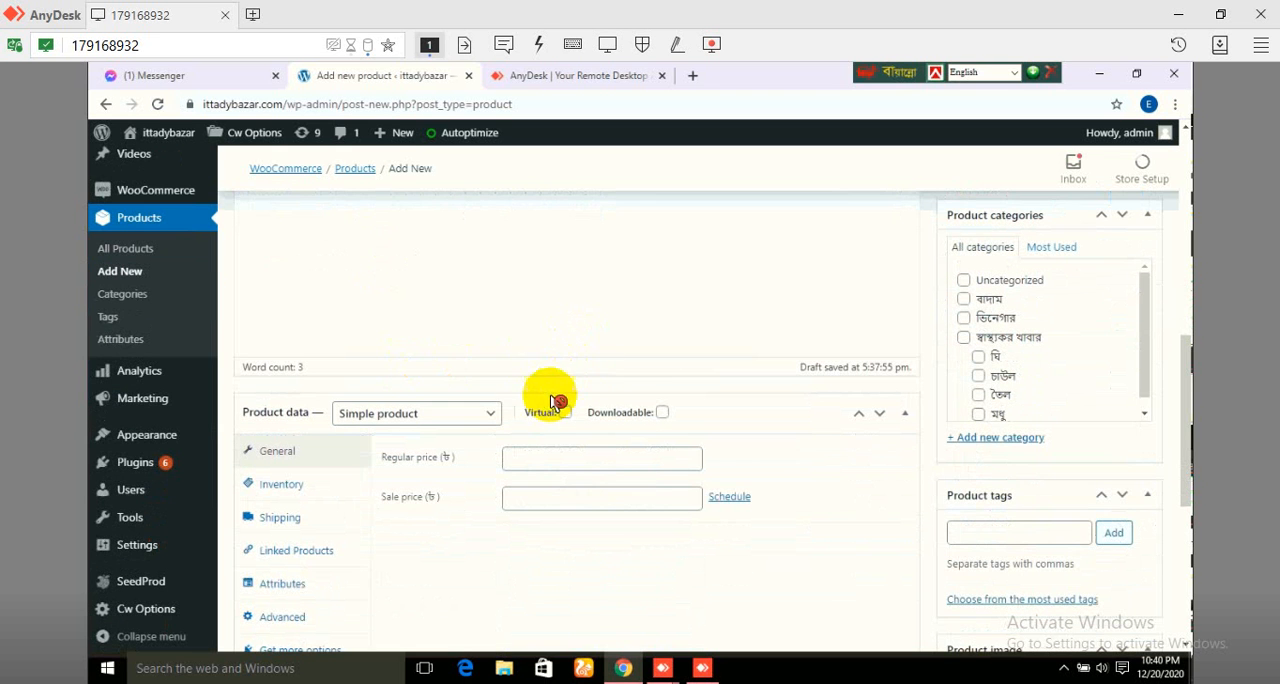
click(443, 419)
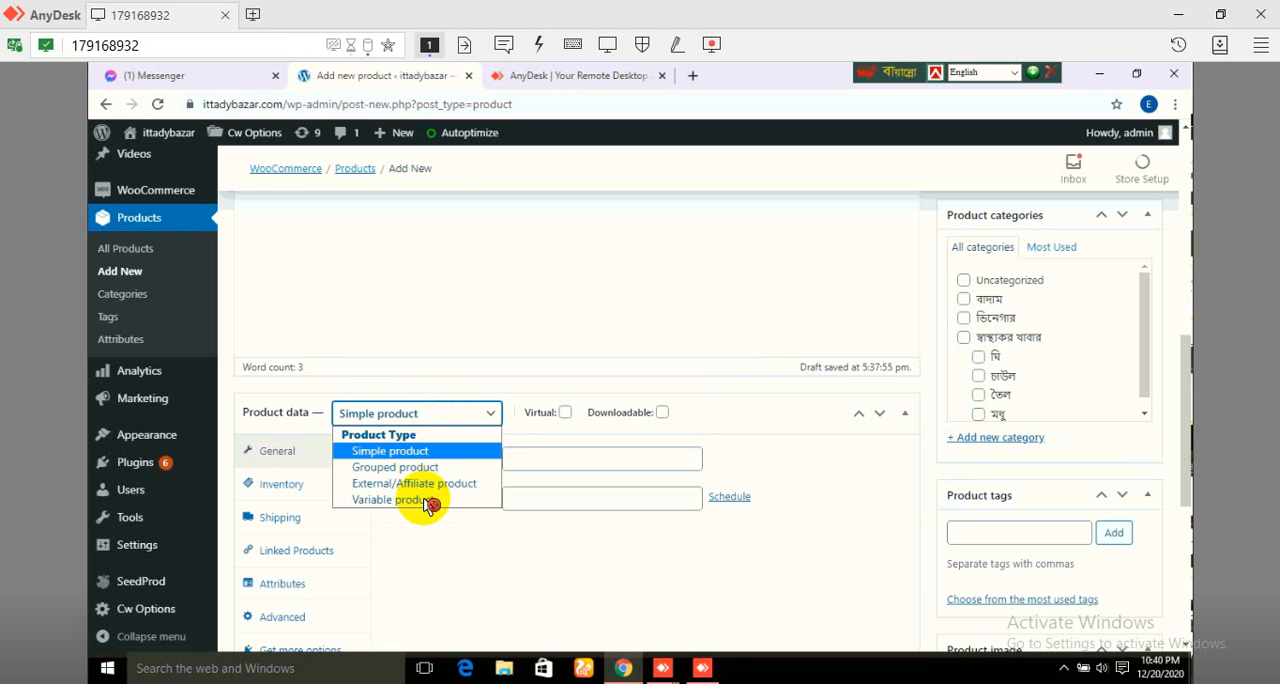
click(424, 418)
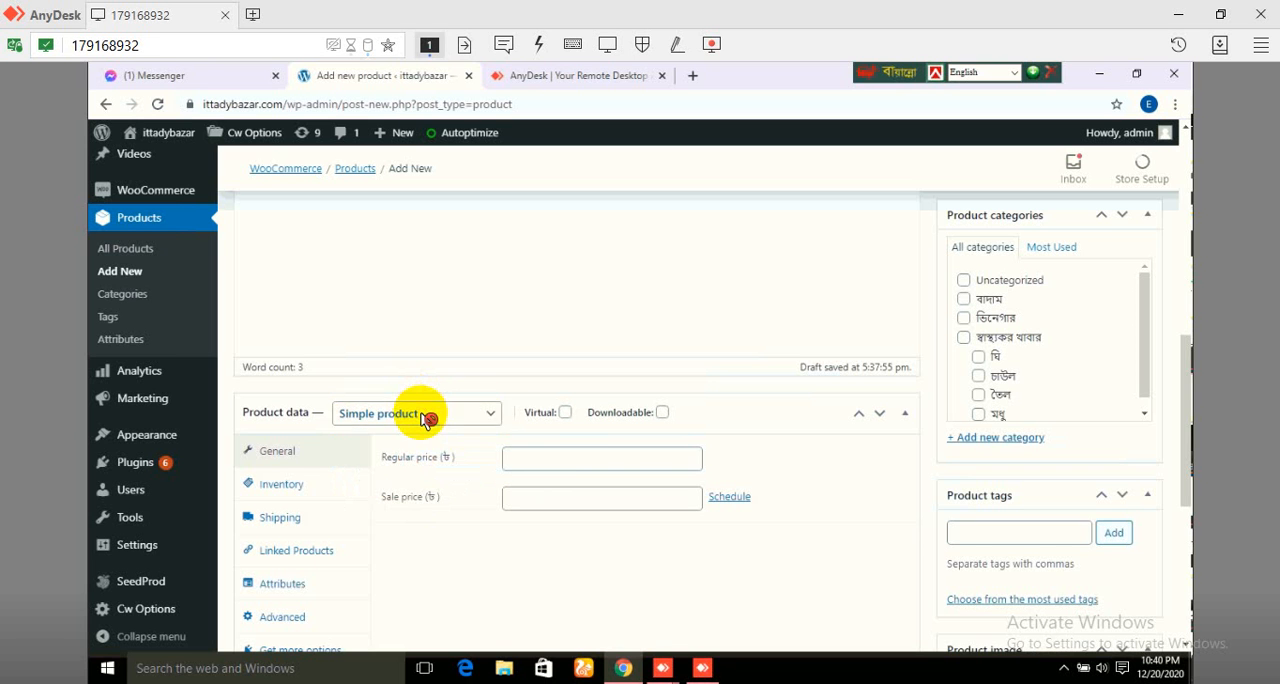
click(546, 458)
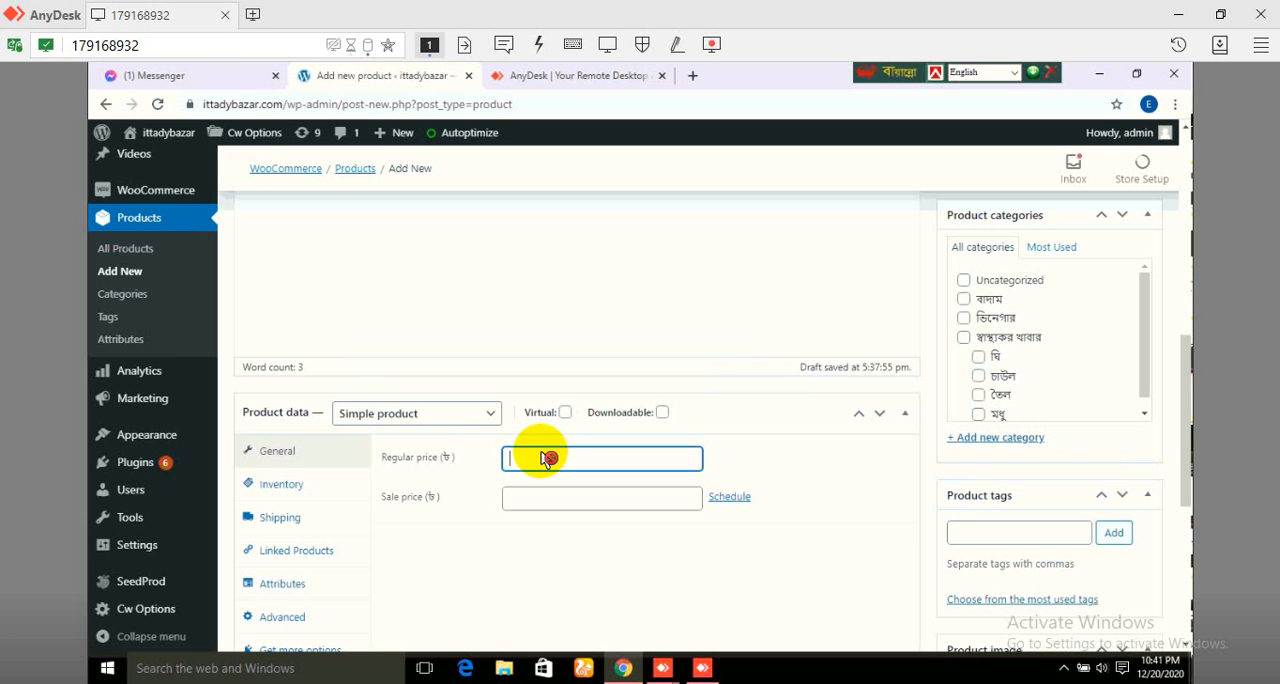
click(491, 413)
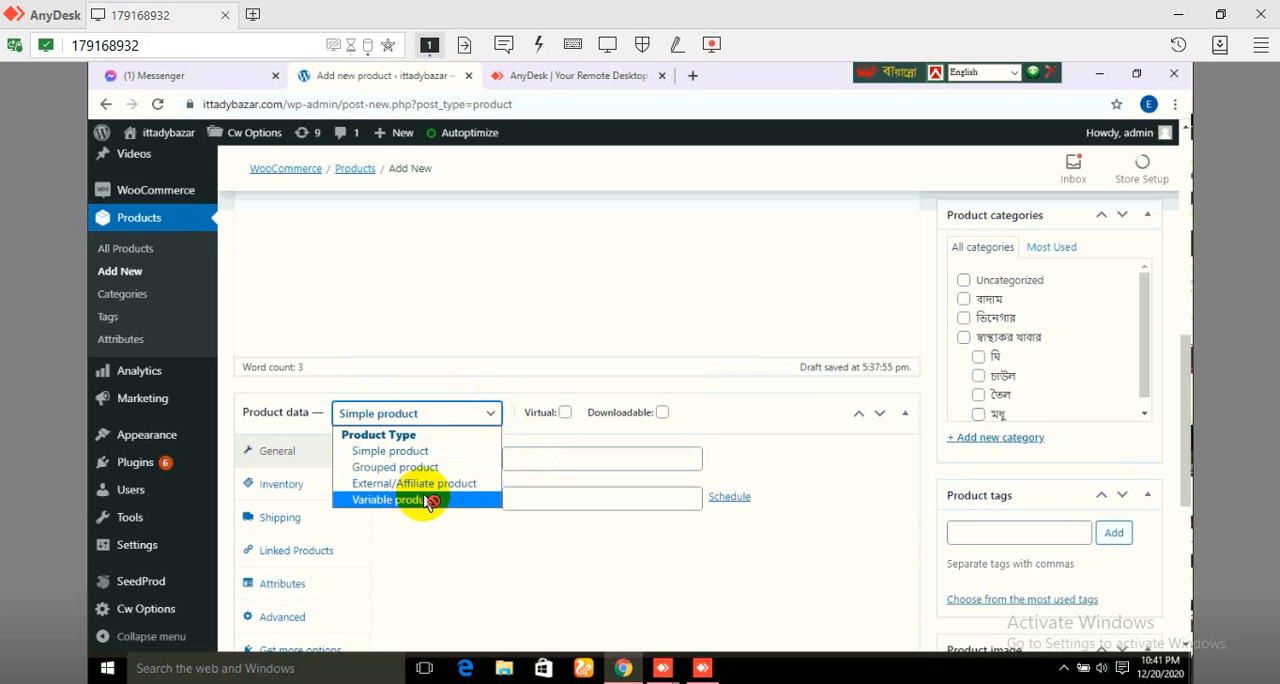
click(558, 288)
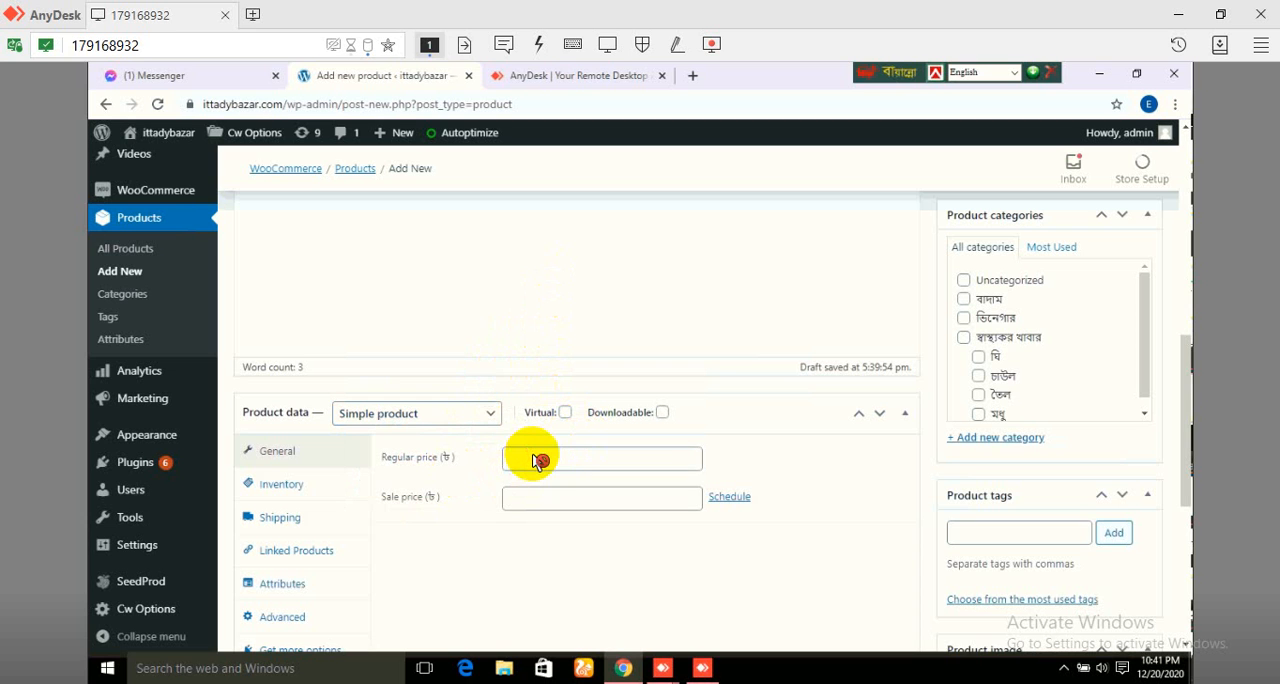
Step: Set the product's regular price to 1000 and its sale price to 900
click(536, 460)
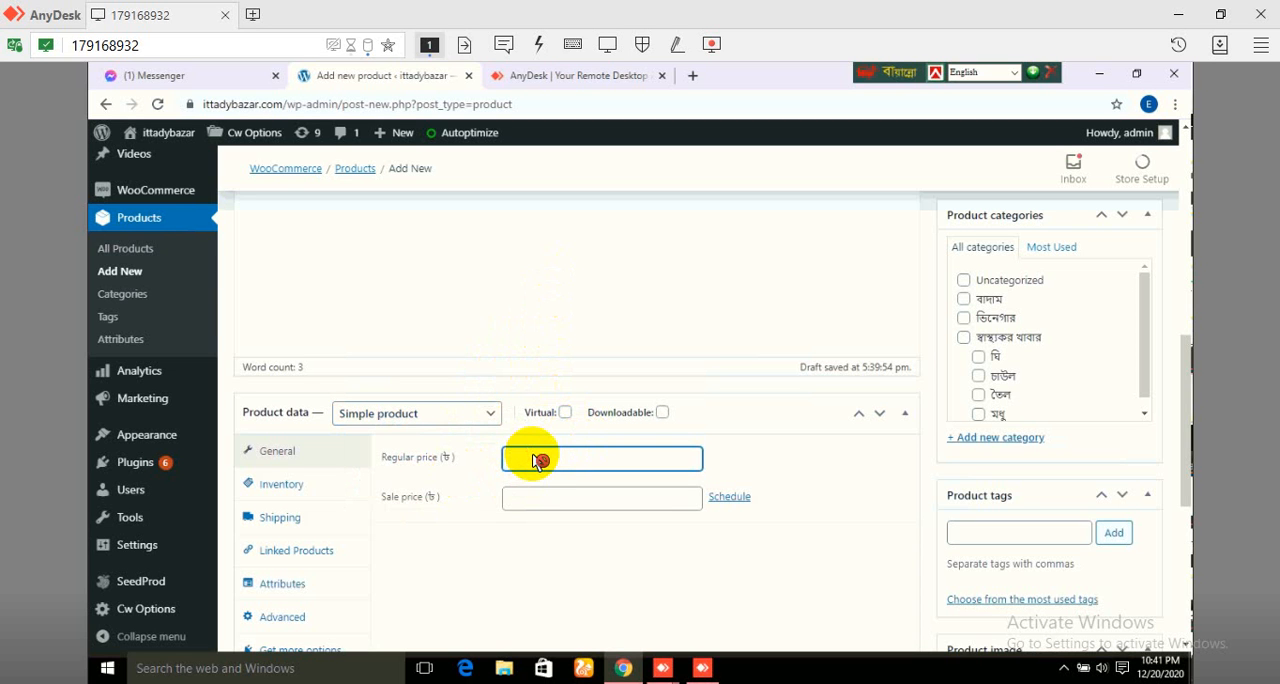
text(1000)
click(592, 507)
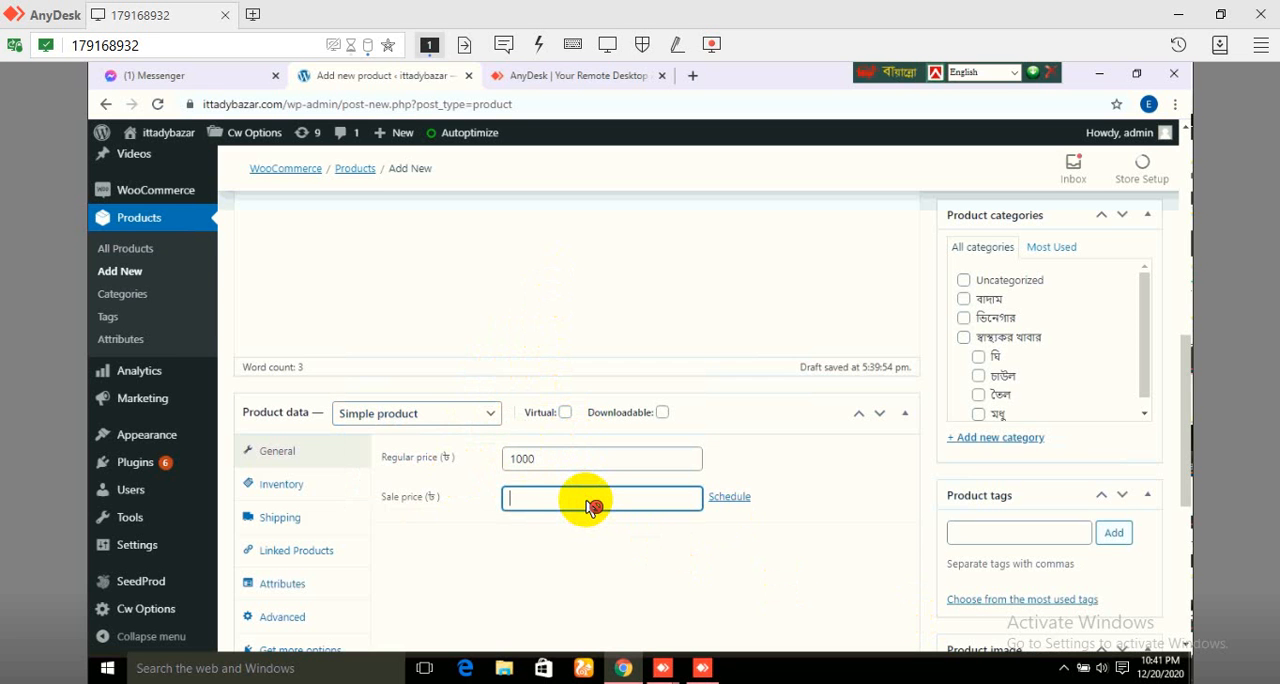
text(900)
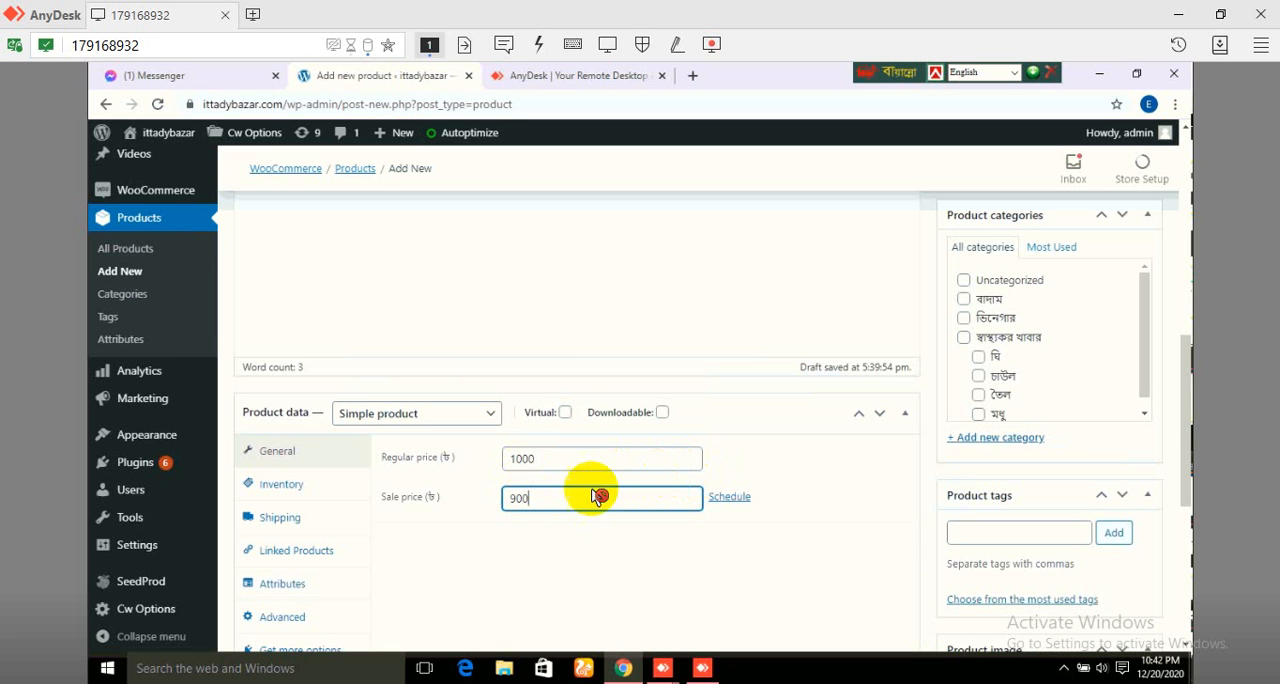
Step: Schedule the sale price to run from 2020-12-01 to 2020-12-17
click(737, 499)
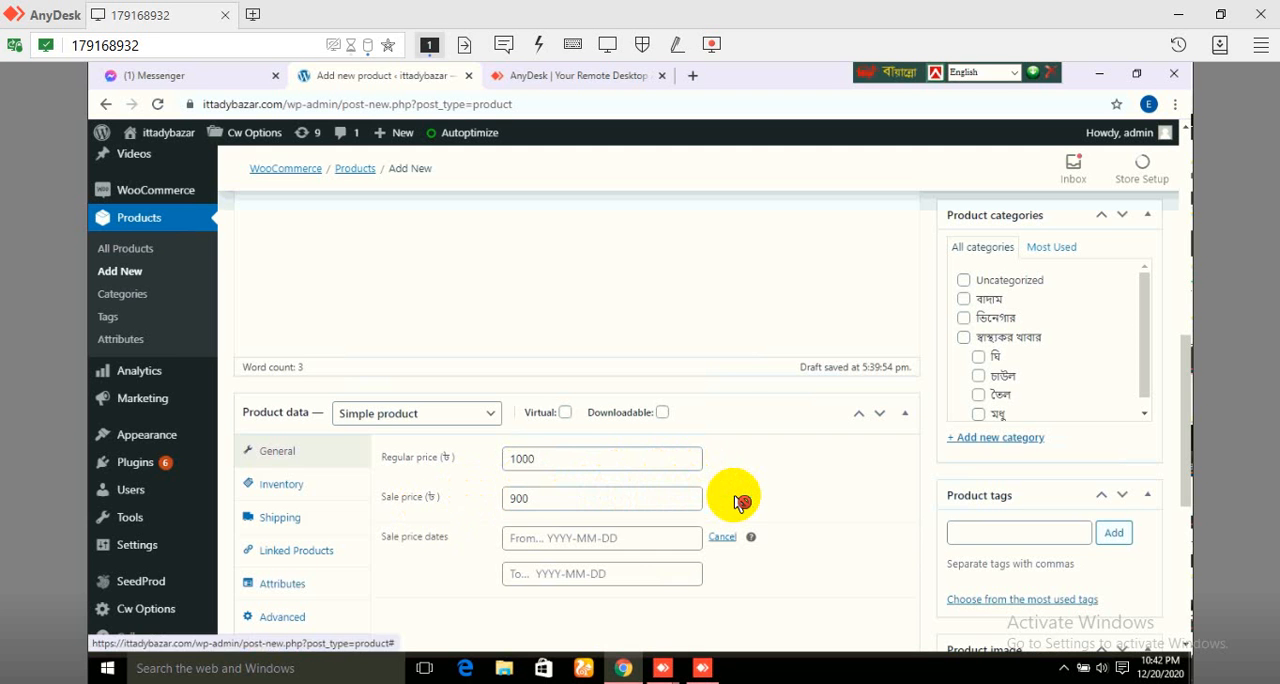
click(625, 546)
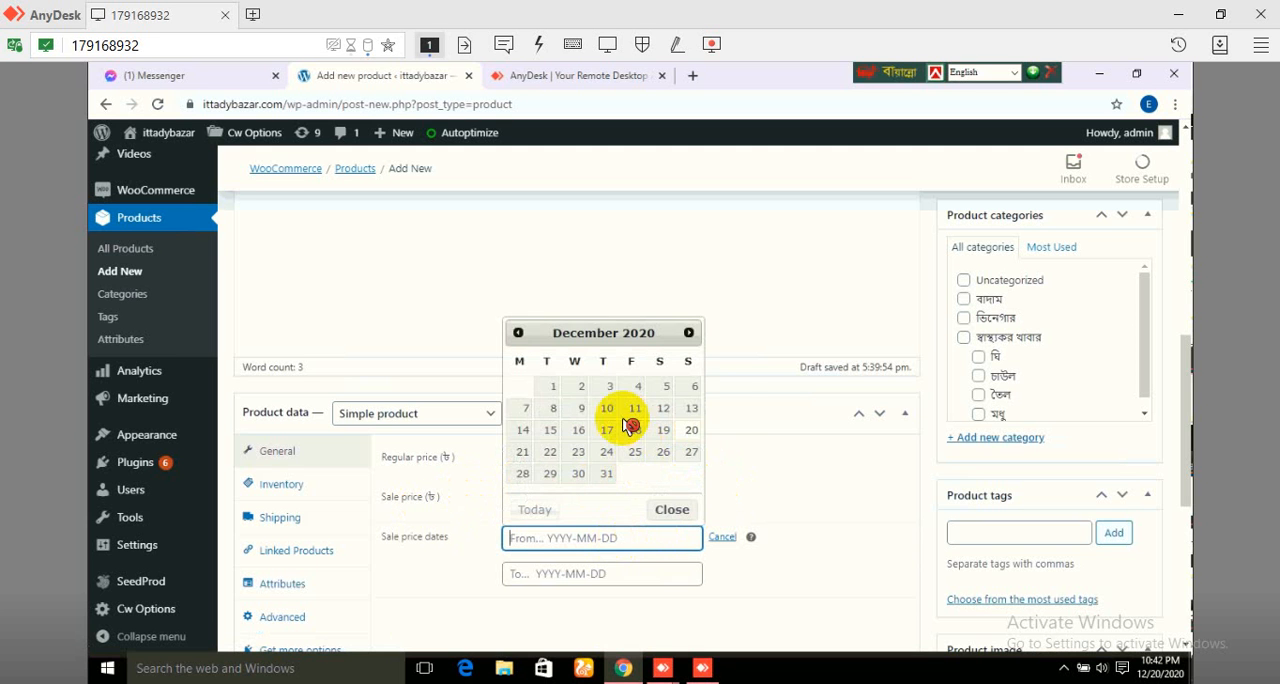
click(553, 386)
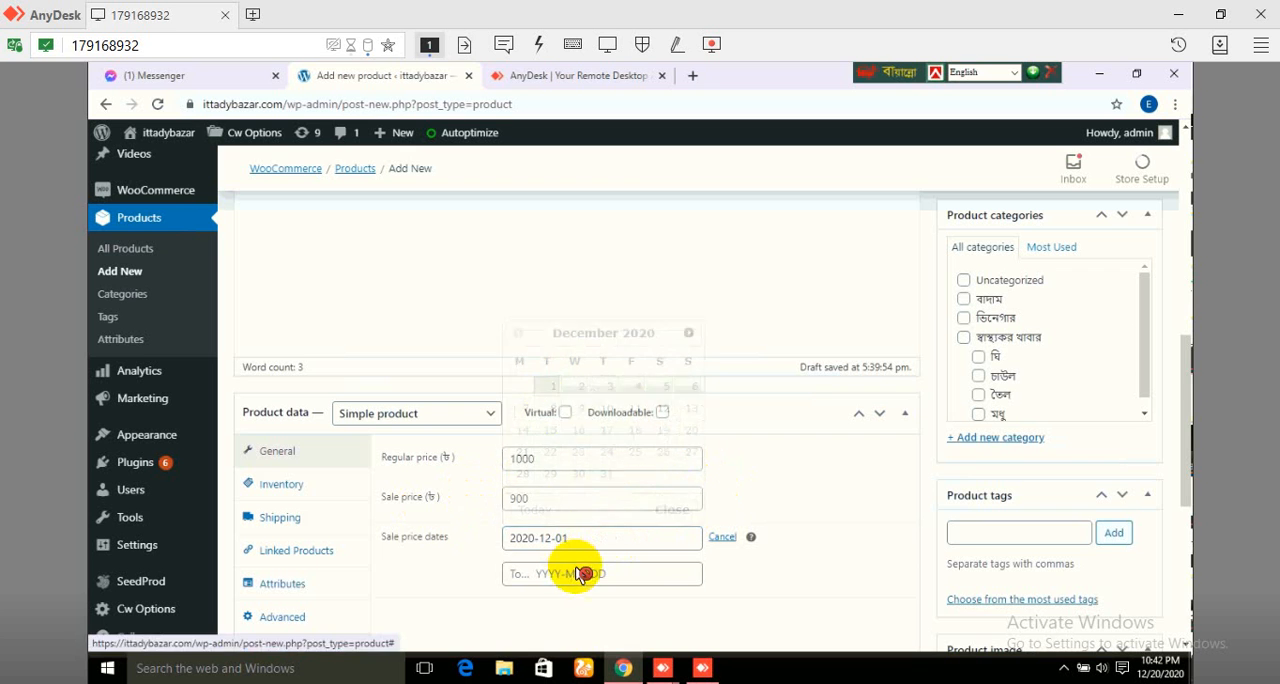
click(585, 576)
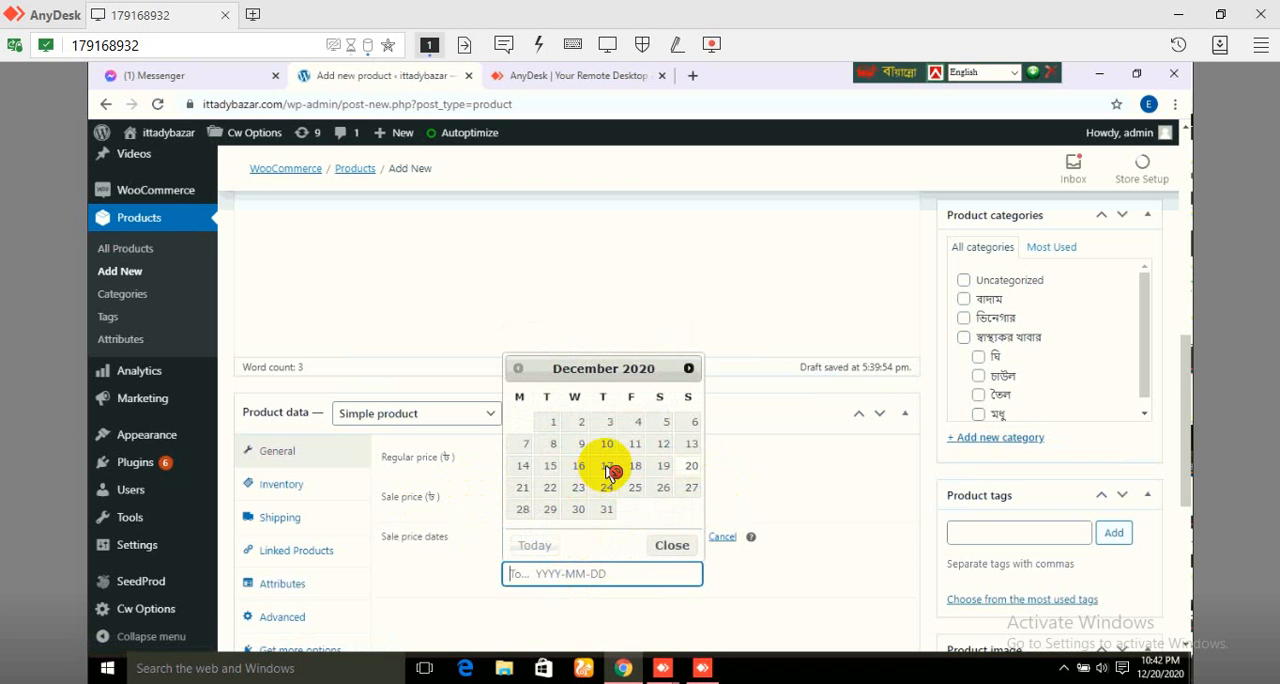
click(607, 466)
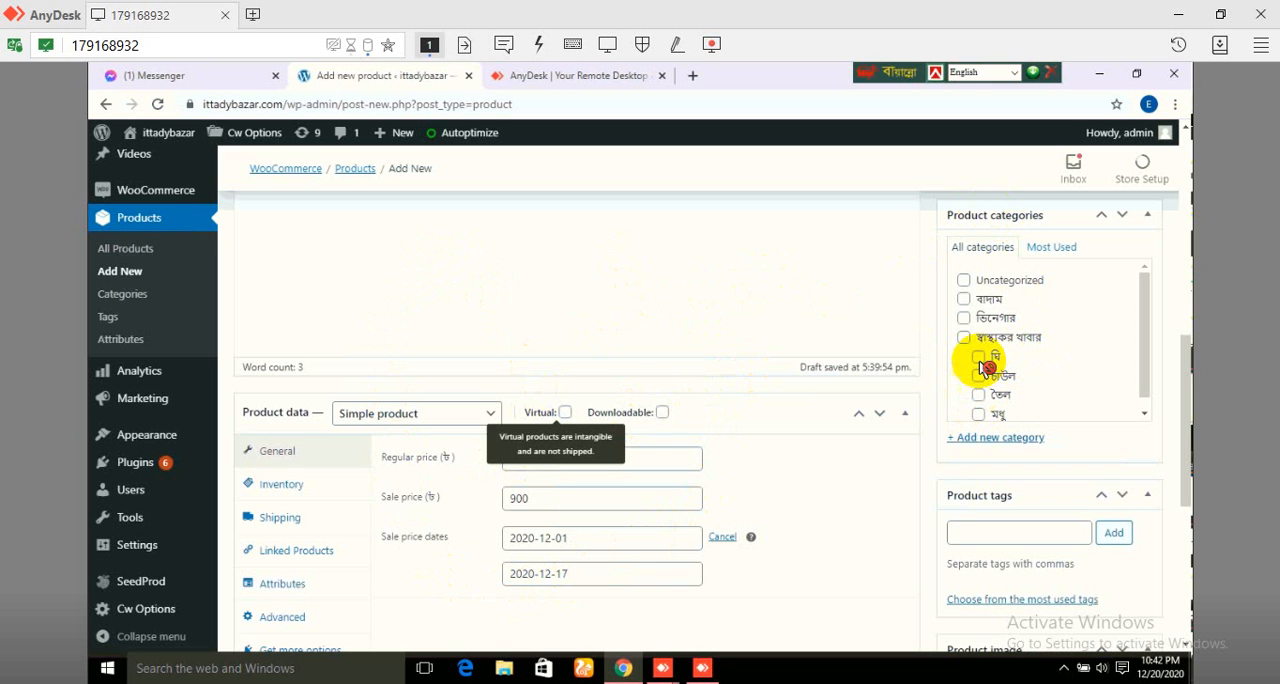
Step: Assign the product to the বাদাম category
click(985, 300)
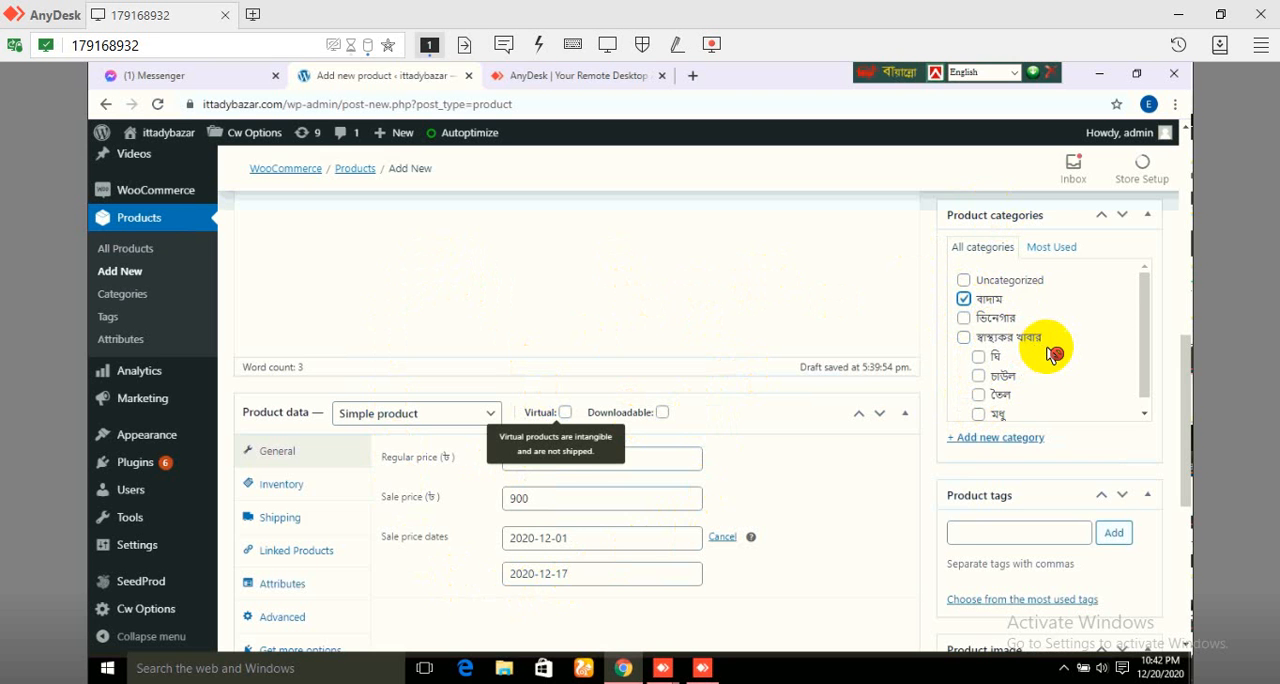
Step: Start setting the product image and switch from the media library to uploading a new file
scroll(1020, 336, down, 2)
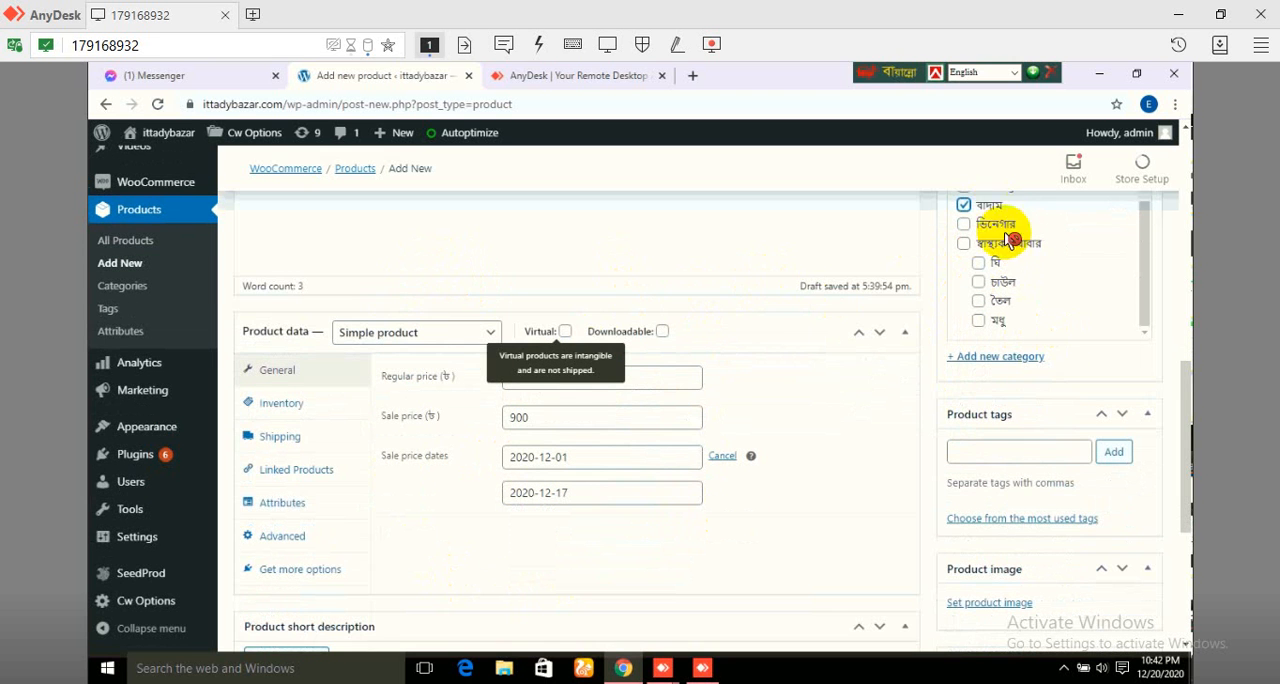
scroll(1146, 484, down, 1)
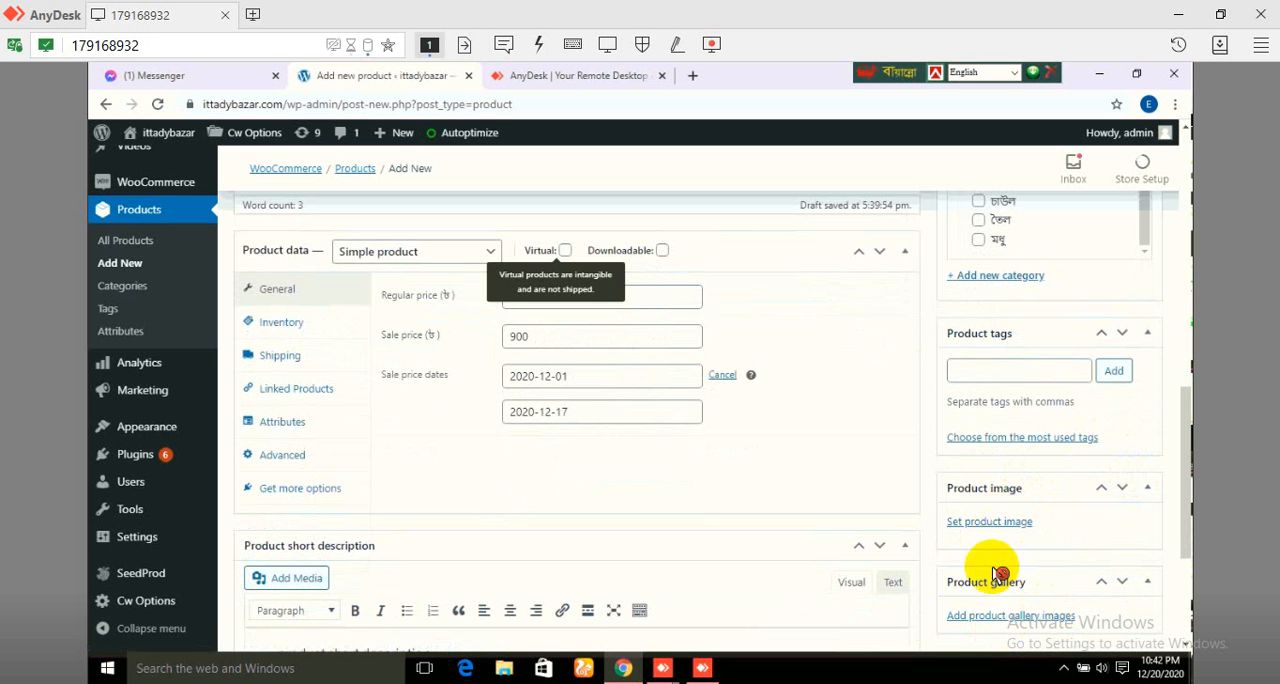
click(996, 528)
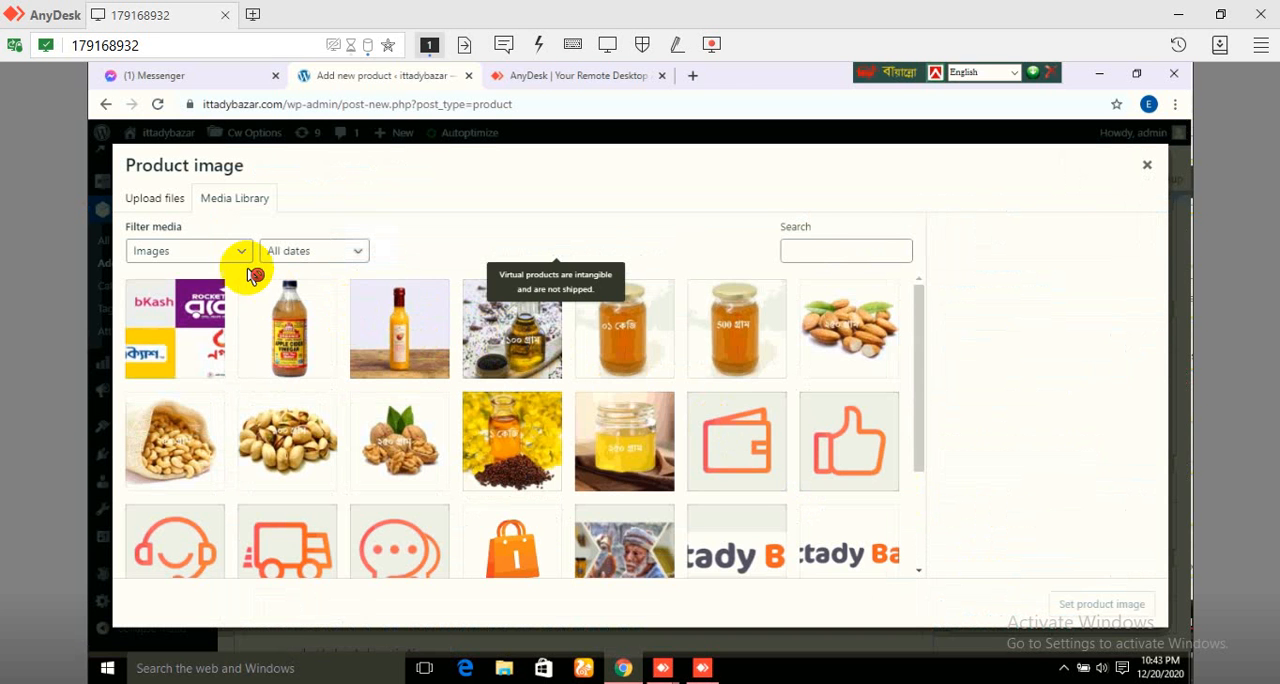
click(176, 200)
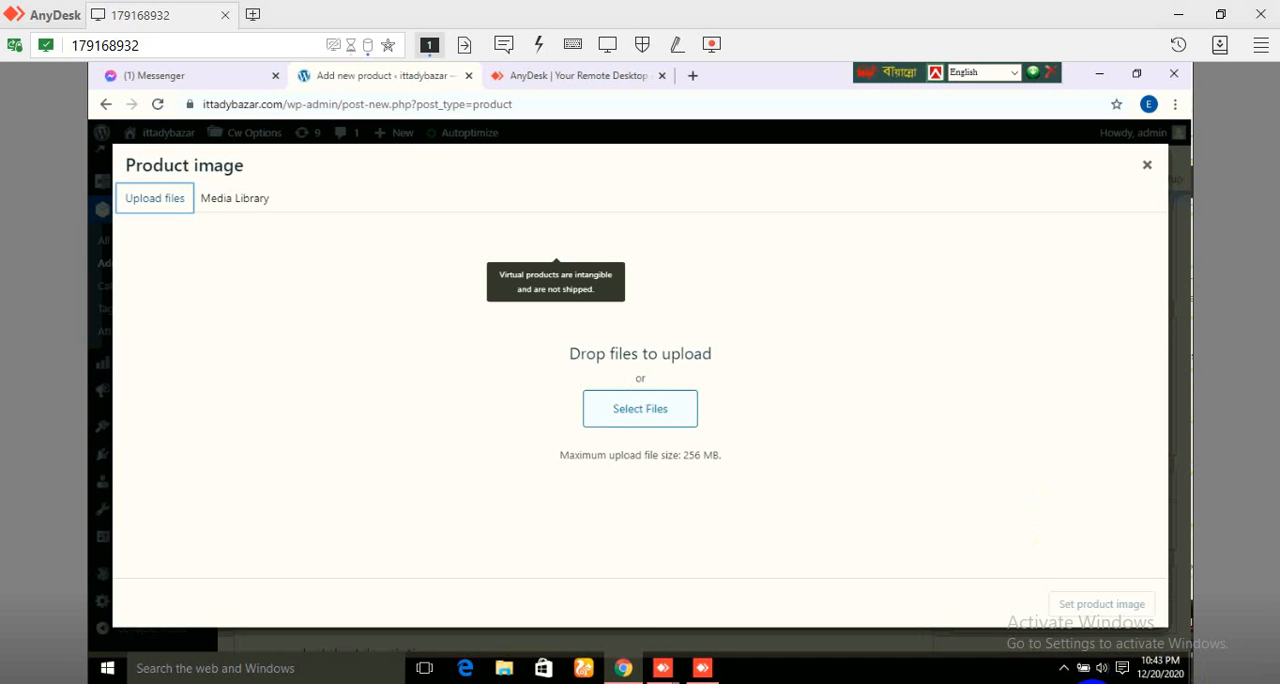
click(1092, 683)
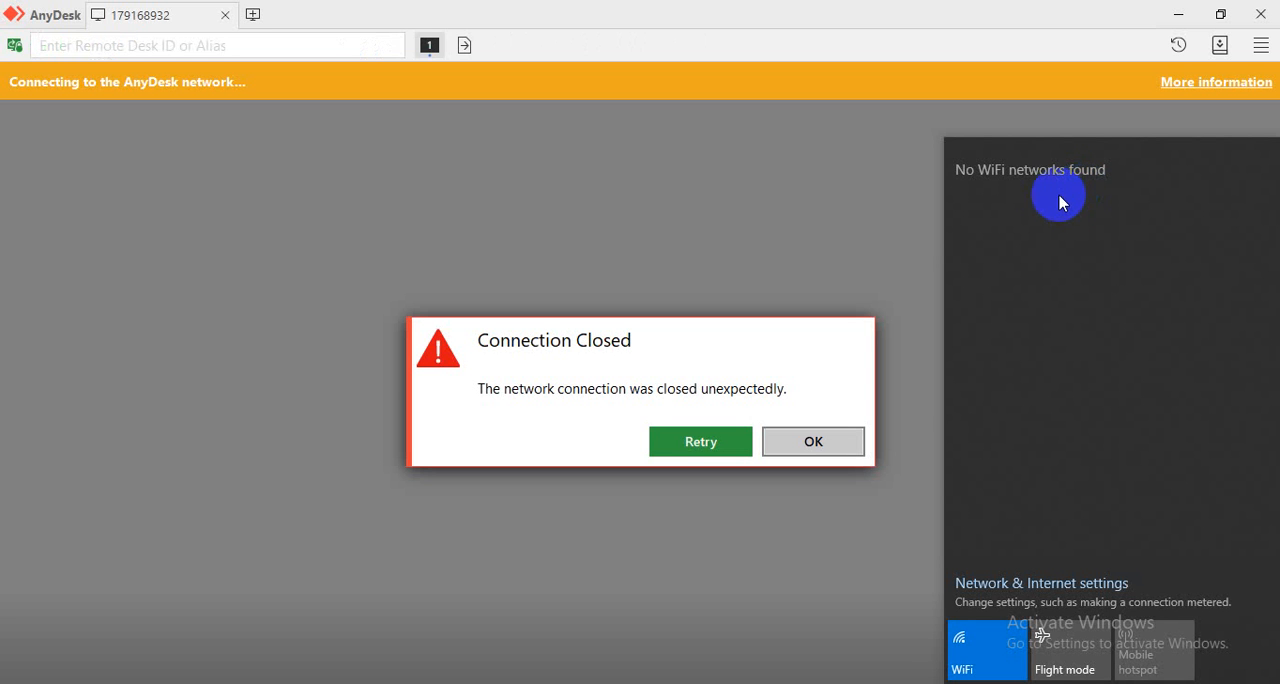
click(836, 270)
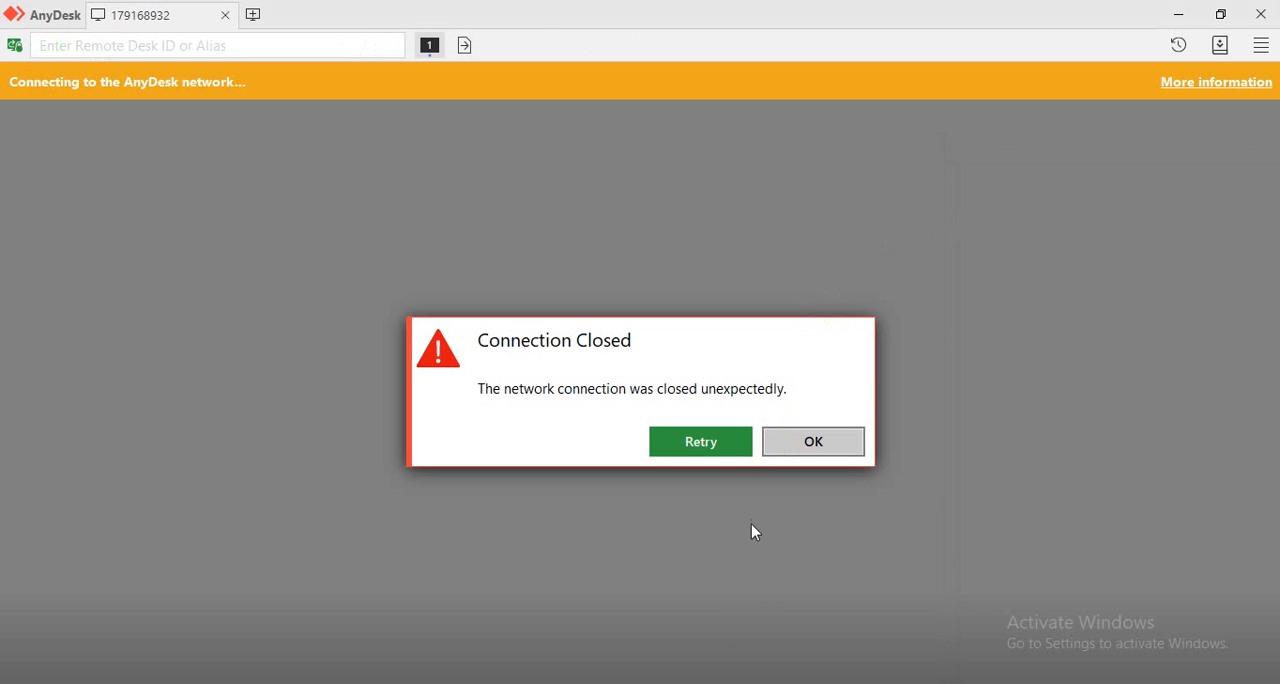
click(959, 682)
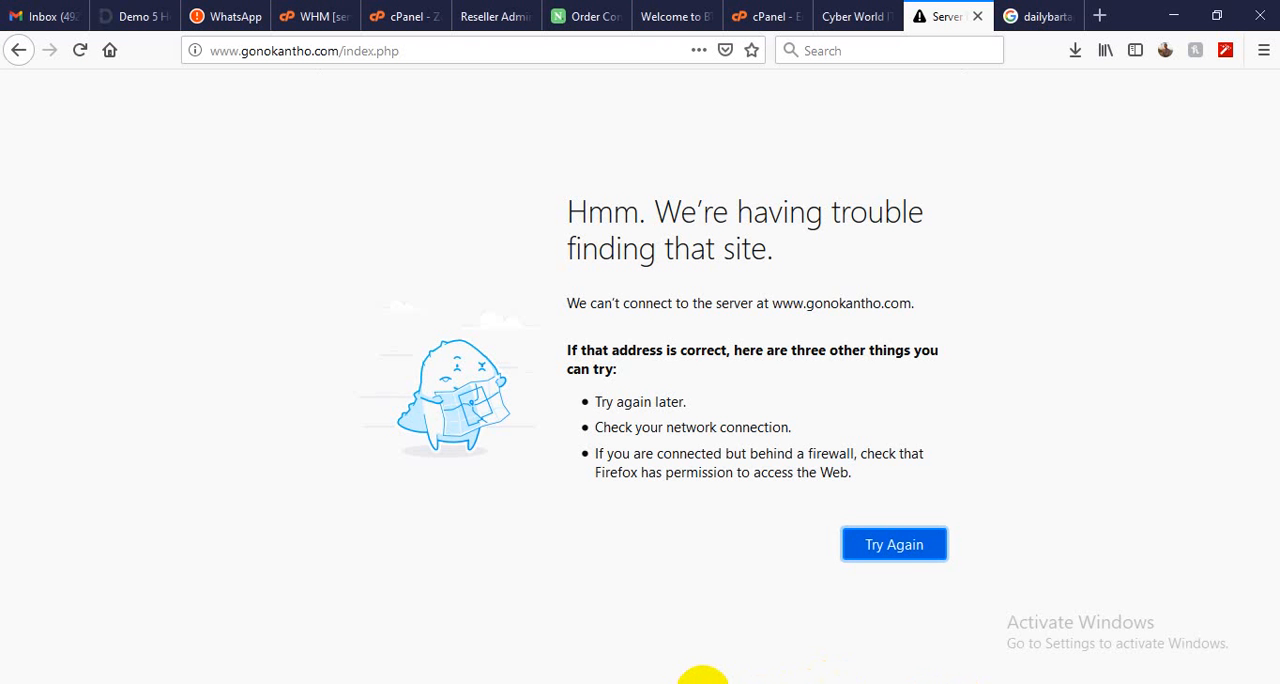
click(703, 683)
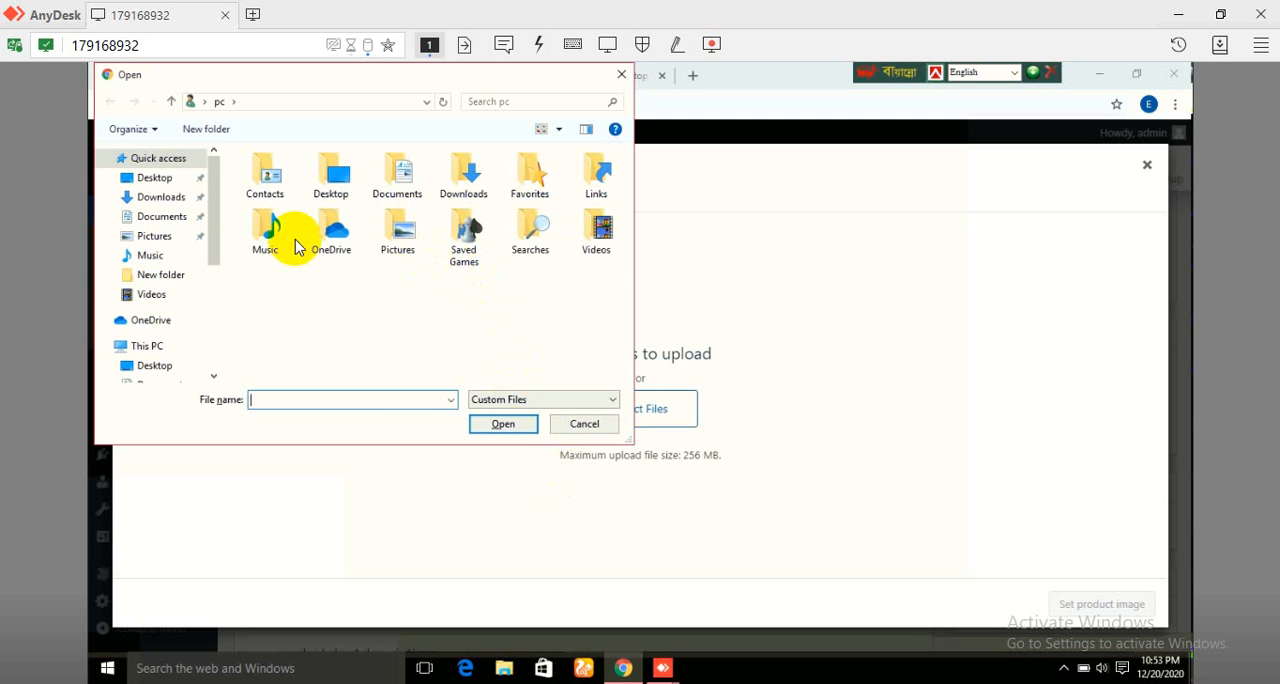
Step: Upload the image Screenshot (2) from the Screenshots folder inside Pictures
double_click(385, 232)
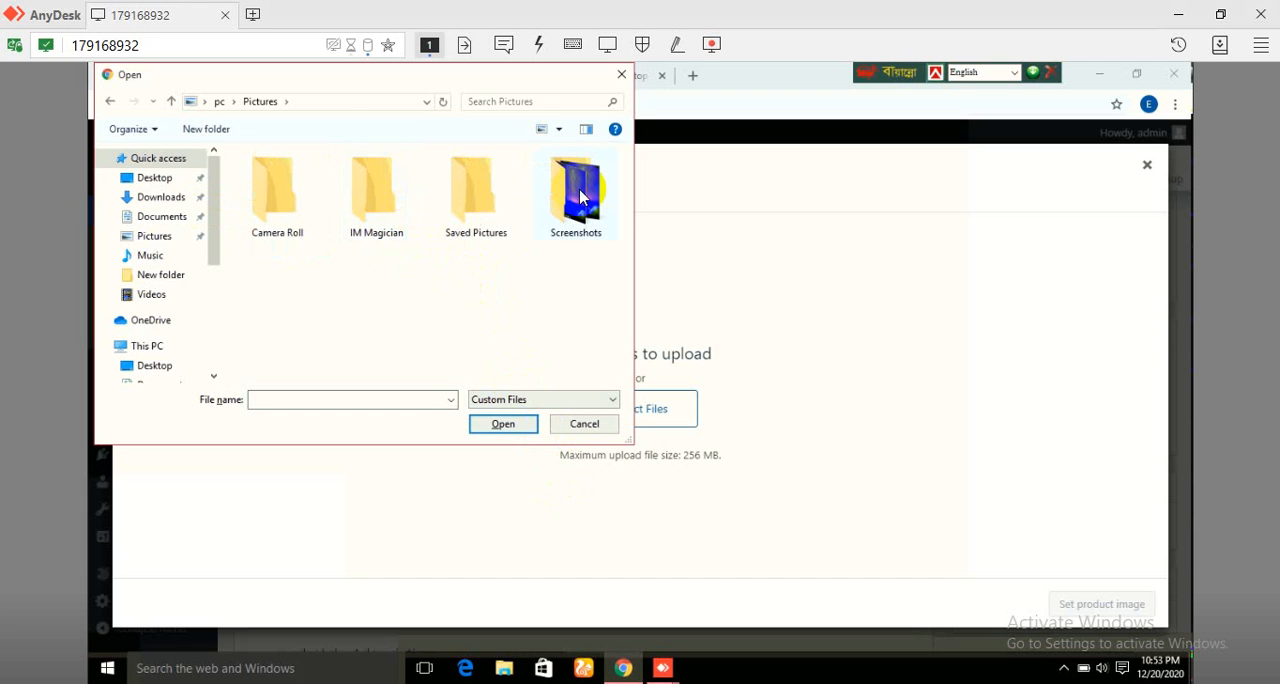
double_click(582, 197)
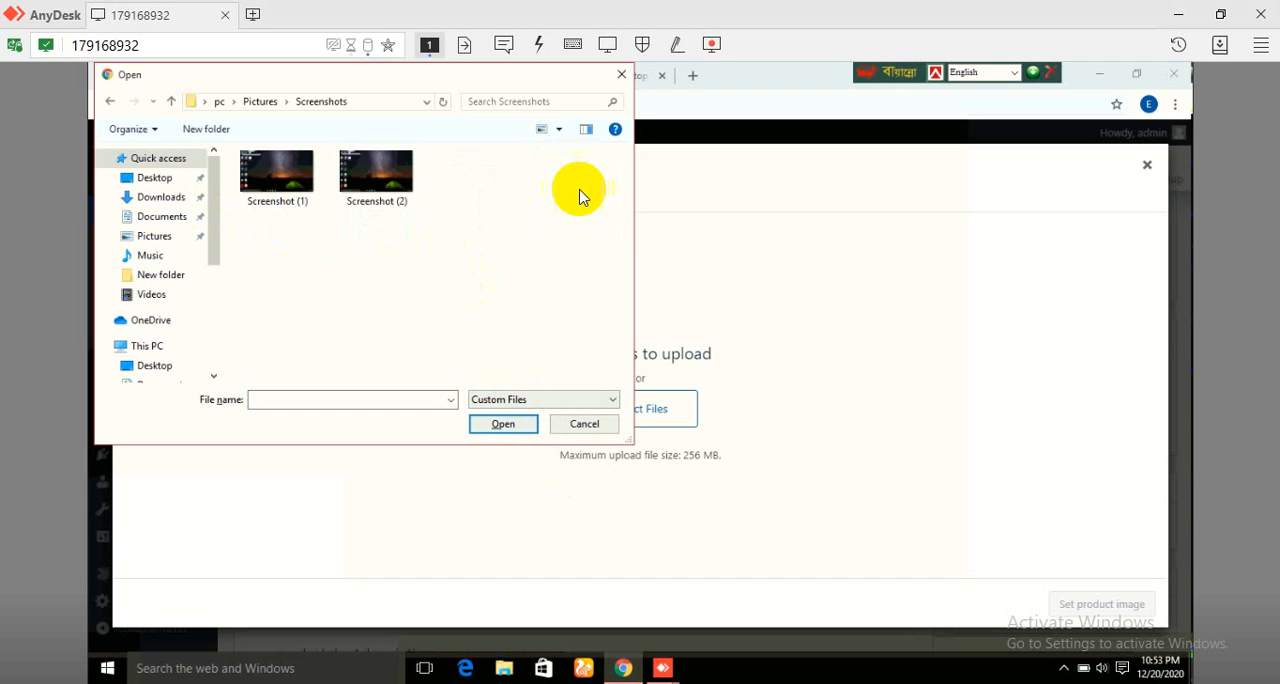
click(386, 195)
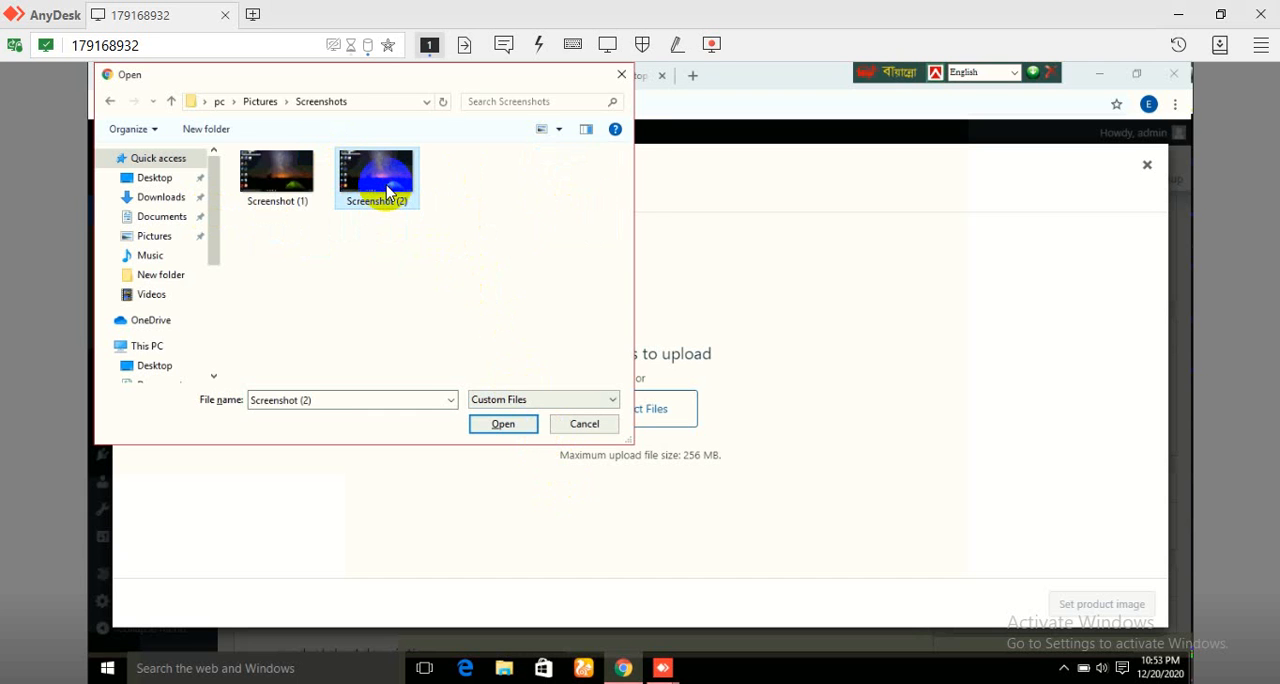
double_click(386, 195)
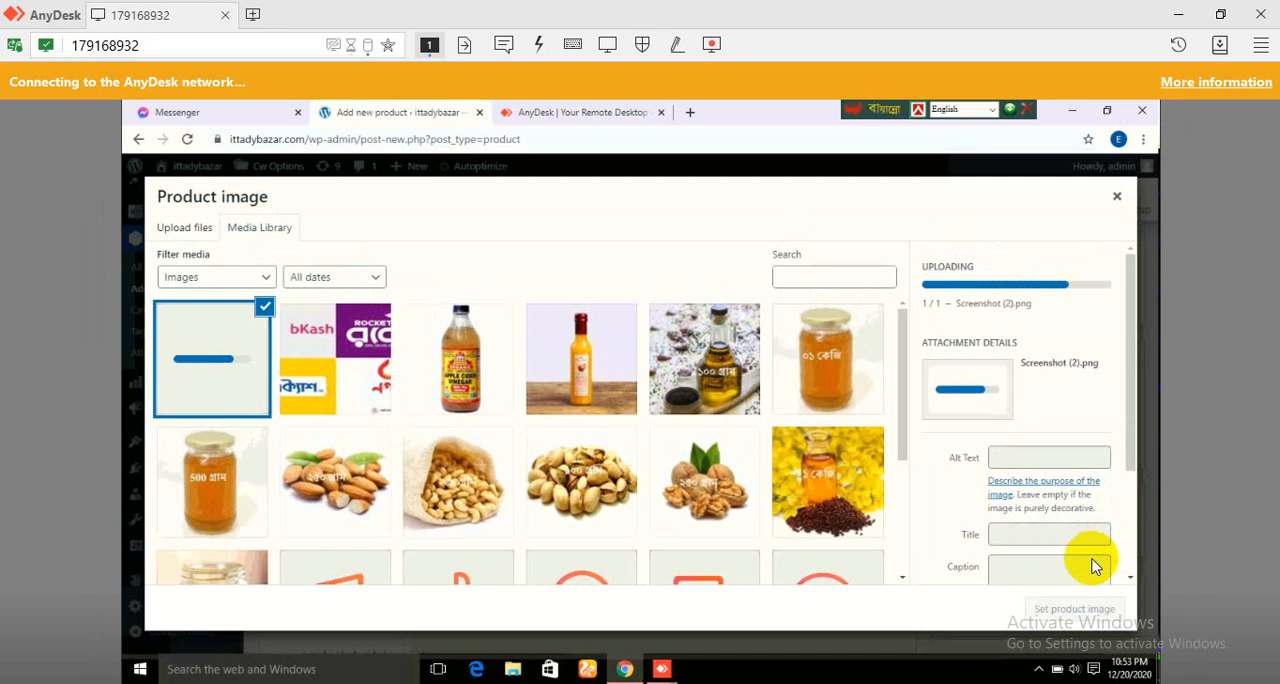
click(1057, 669)
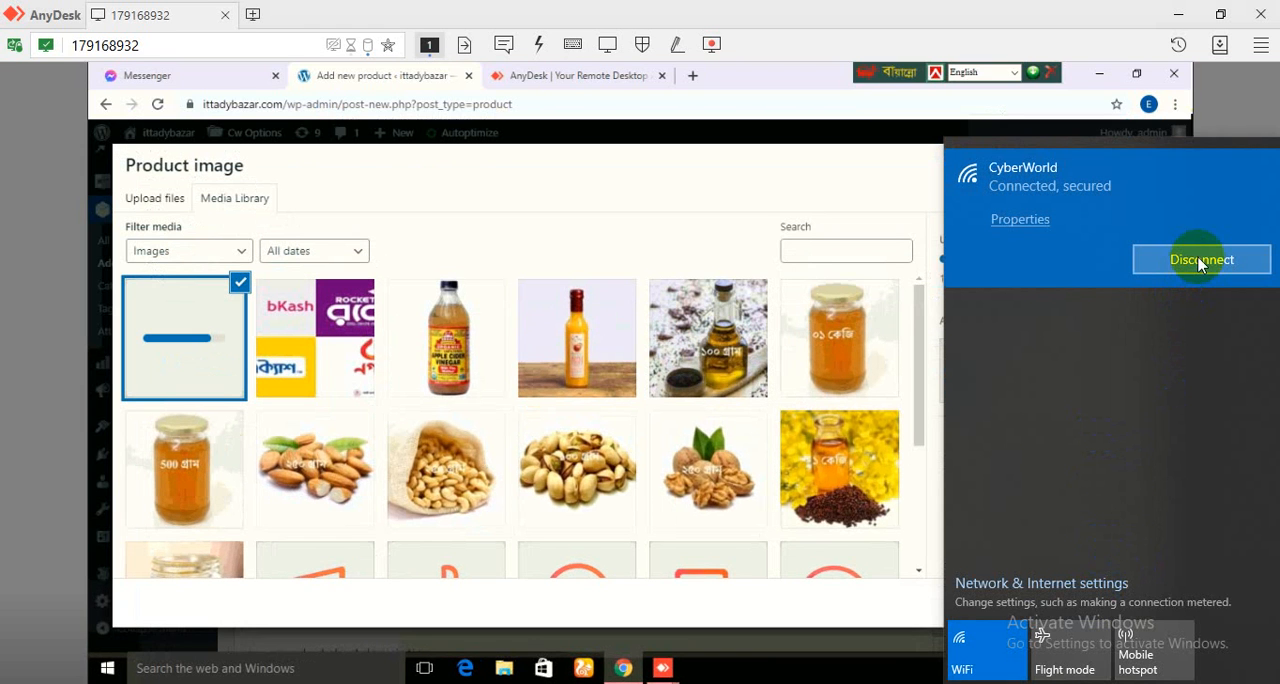
click(1198, 260)
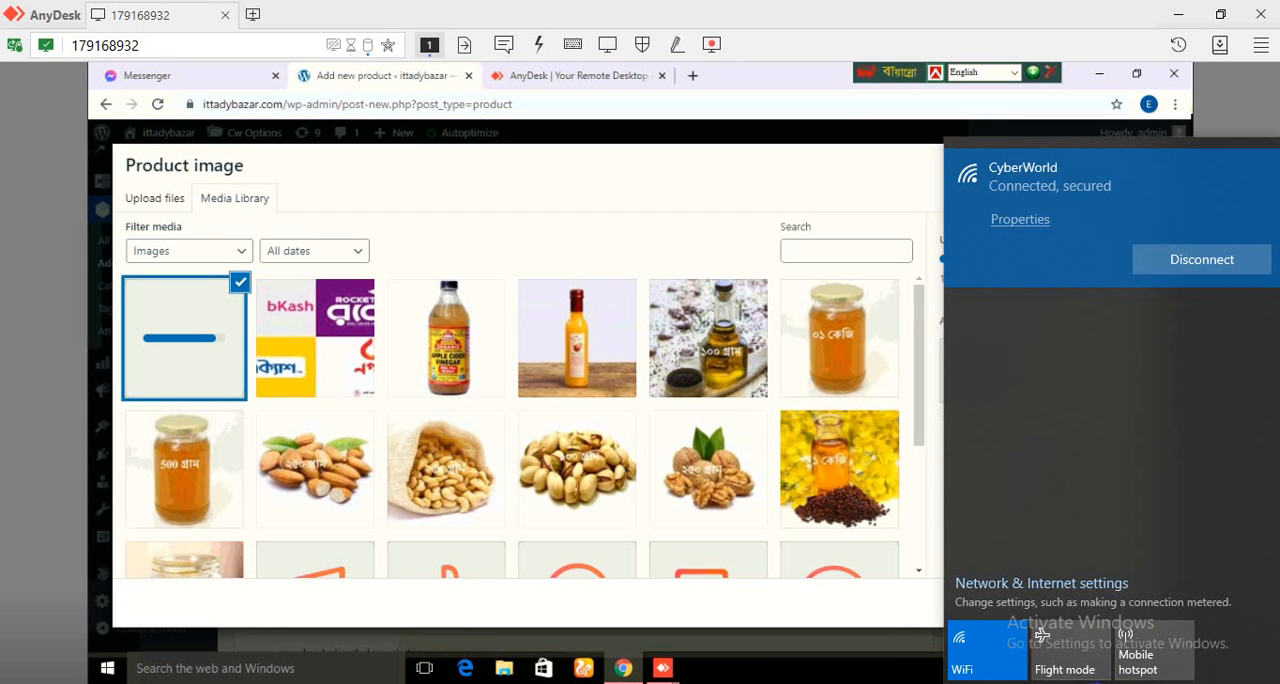
click(1097, 683)
click(975, 642)
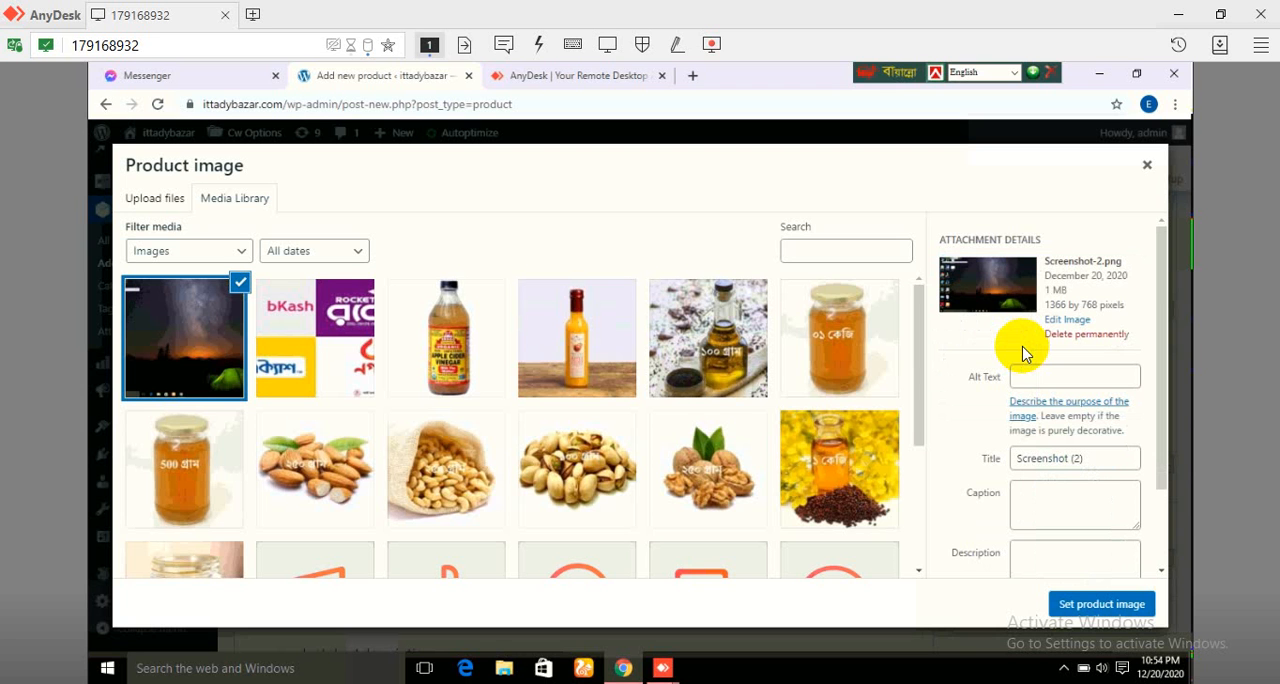
Step: Set the uploaded Screenshot (2) as the product image and preview the product page
click(1117, 604)
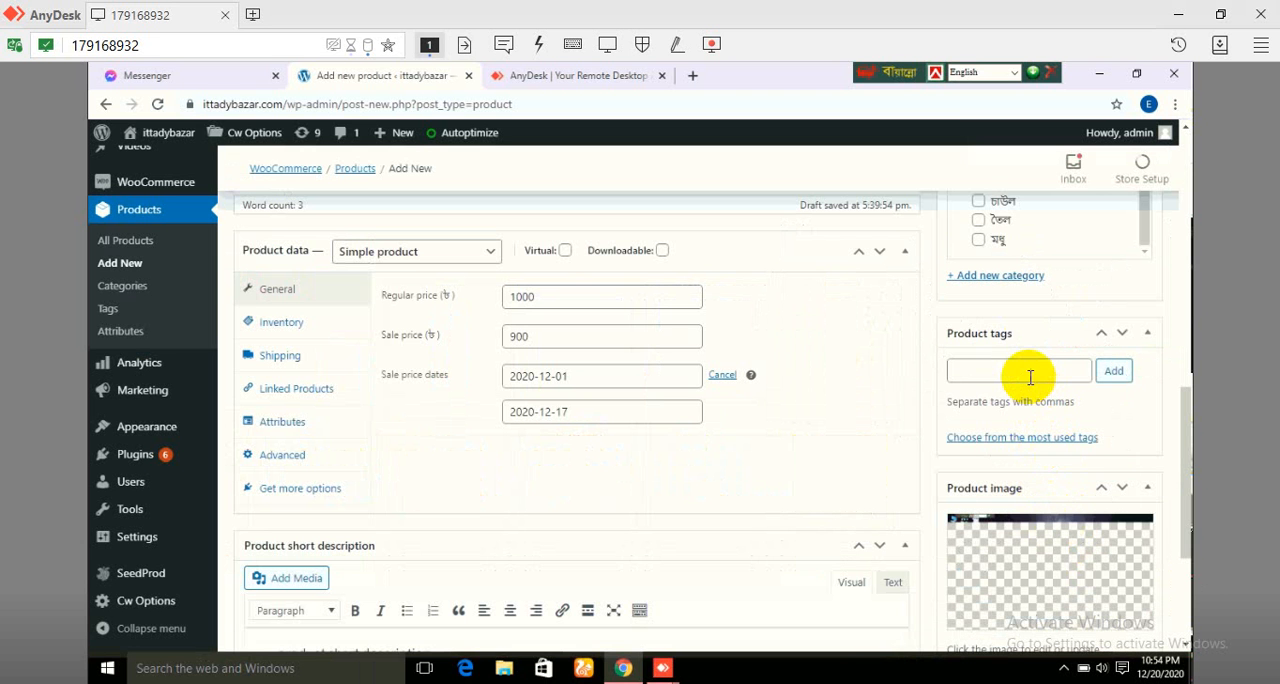
scroll(1040, 350, up, 10)
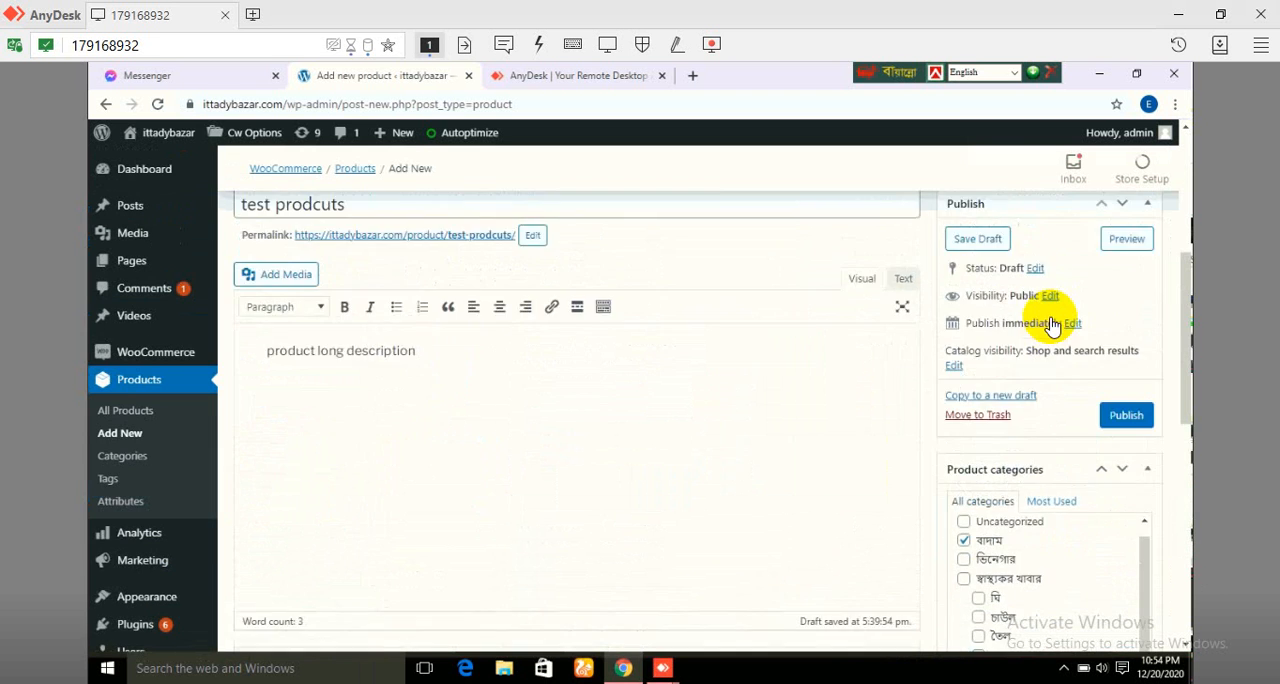
scroll(1054, 316, up, 3)
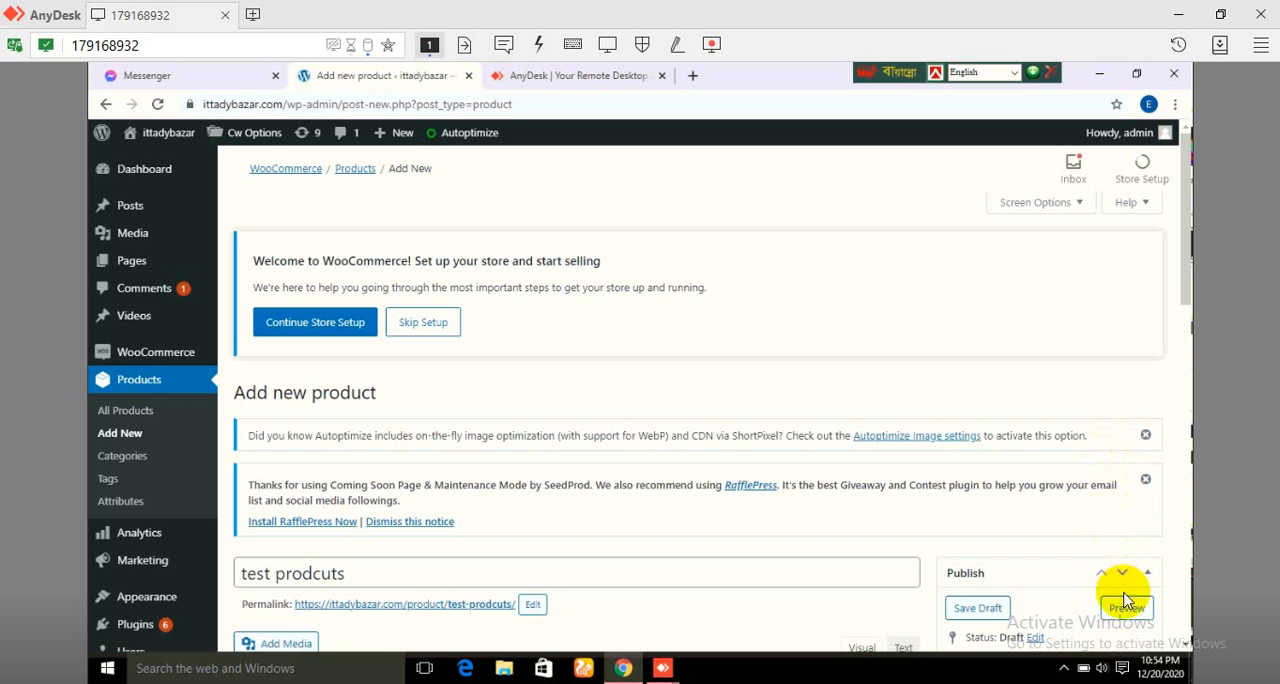
click(1126, 610)
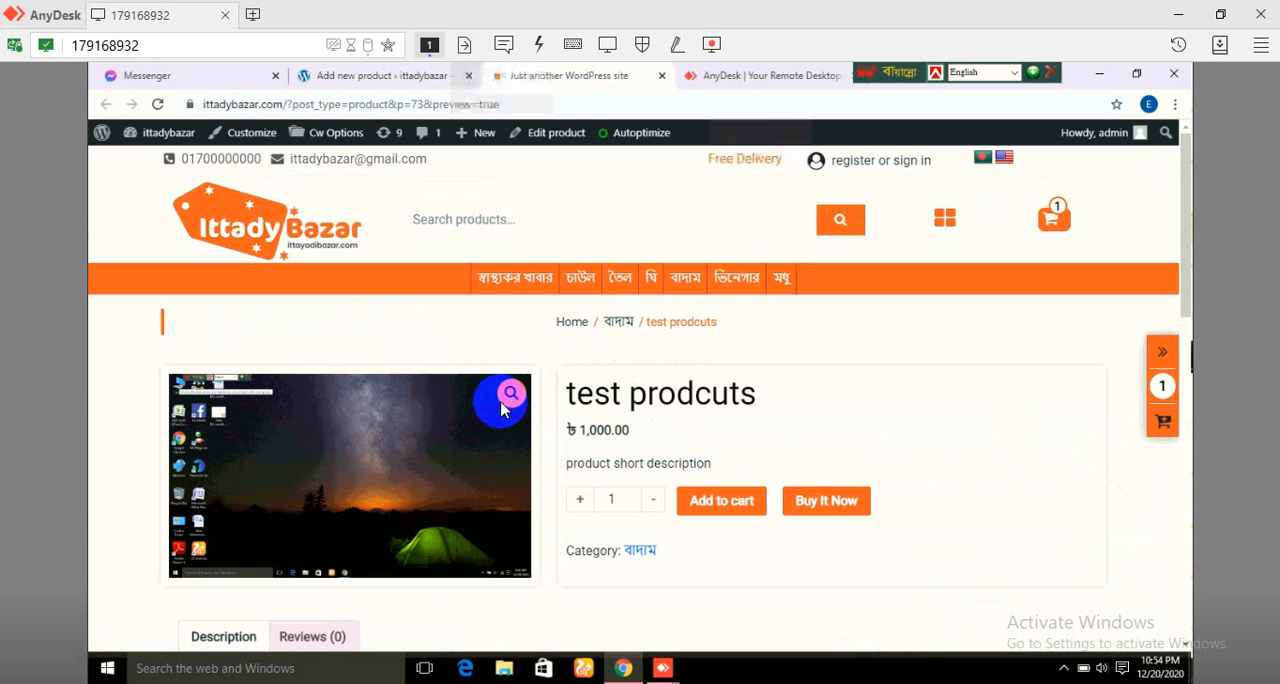
scroll(600, 380, down, 1)
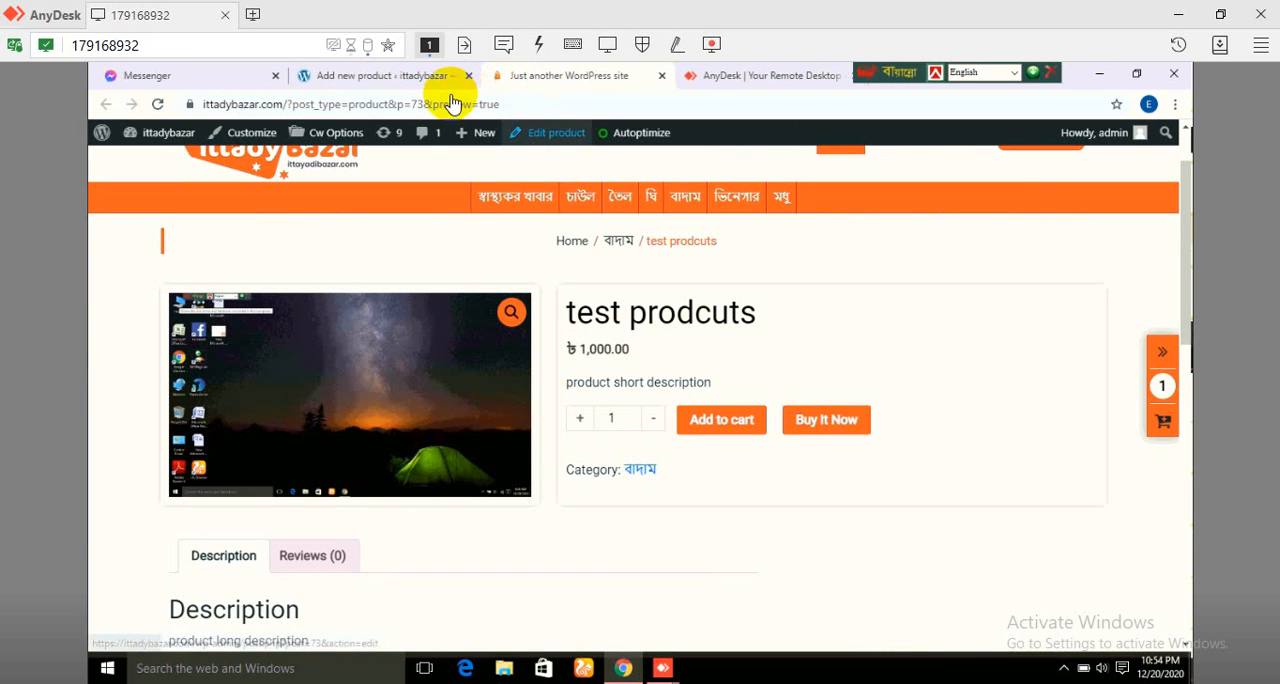
Step: Return to the product editor and cancel the sale price schedule
click(377, 80)
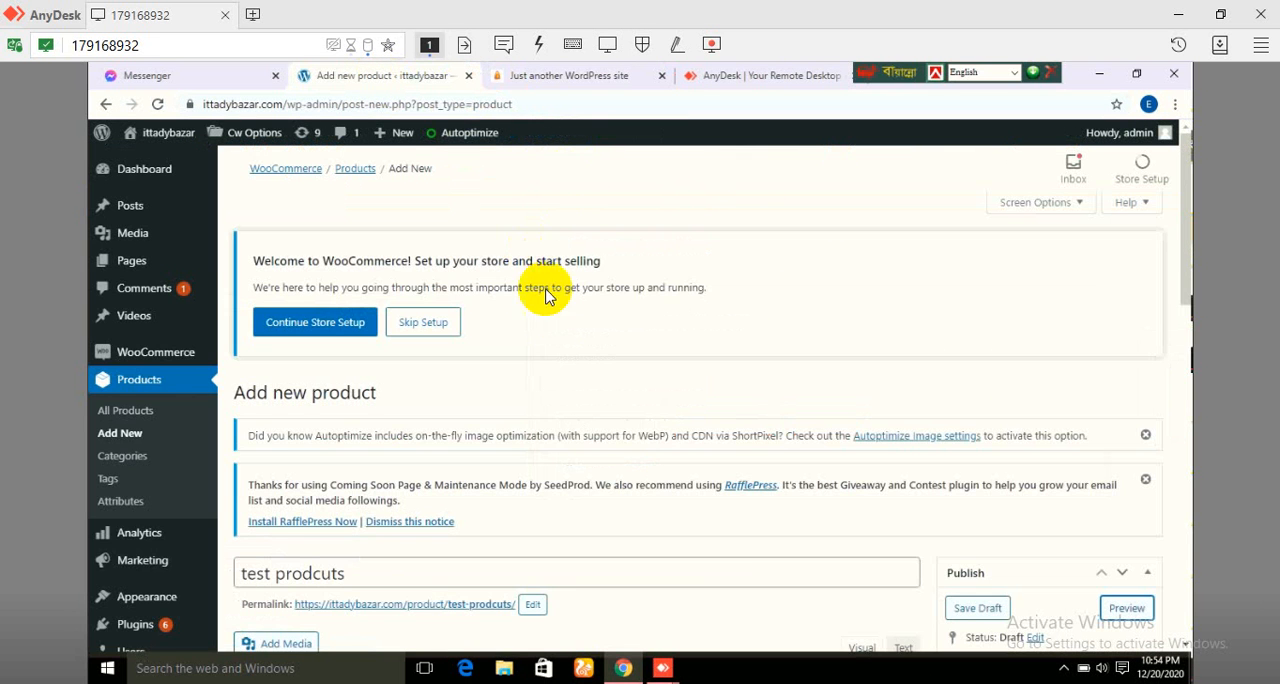
scroll(556, 367, down, 10)
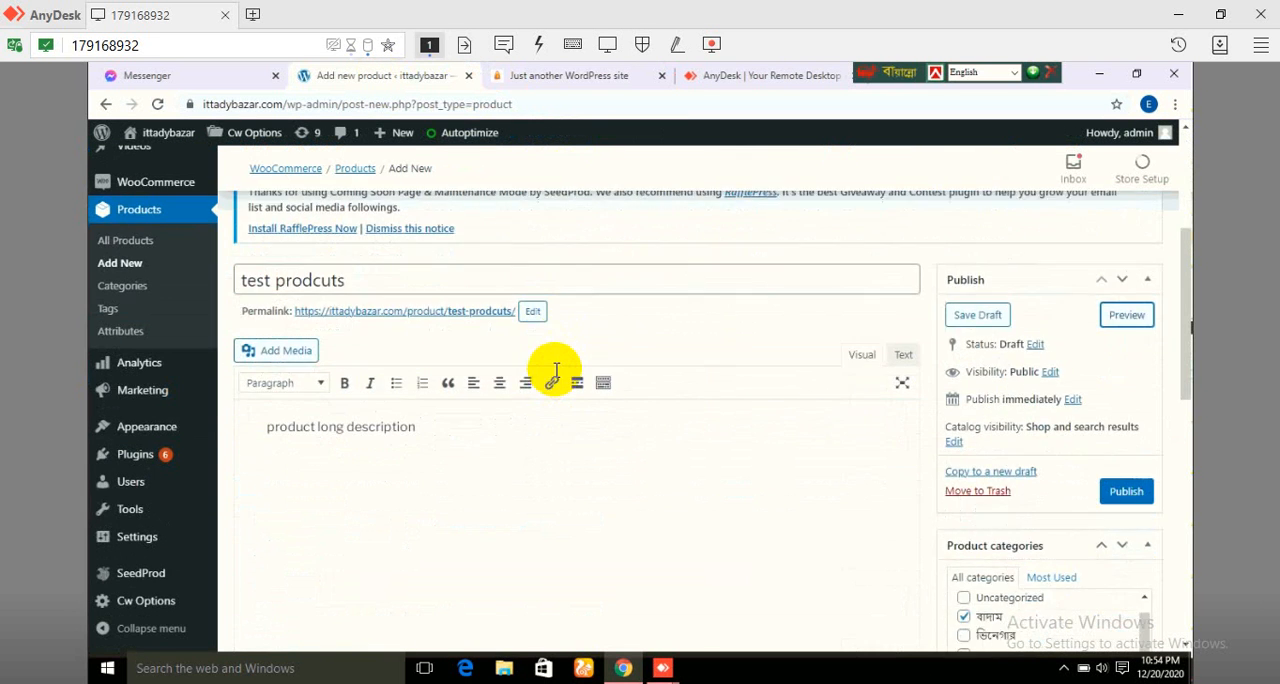
scroll(555, 370, down, 1)
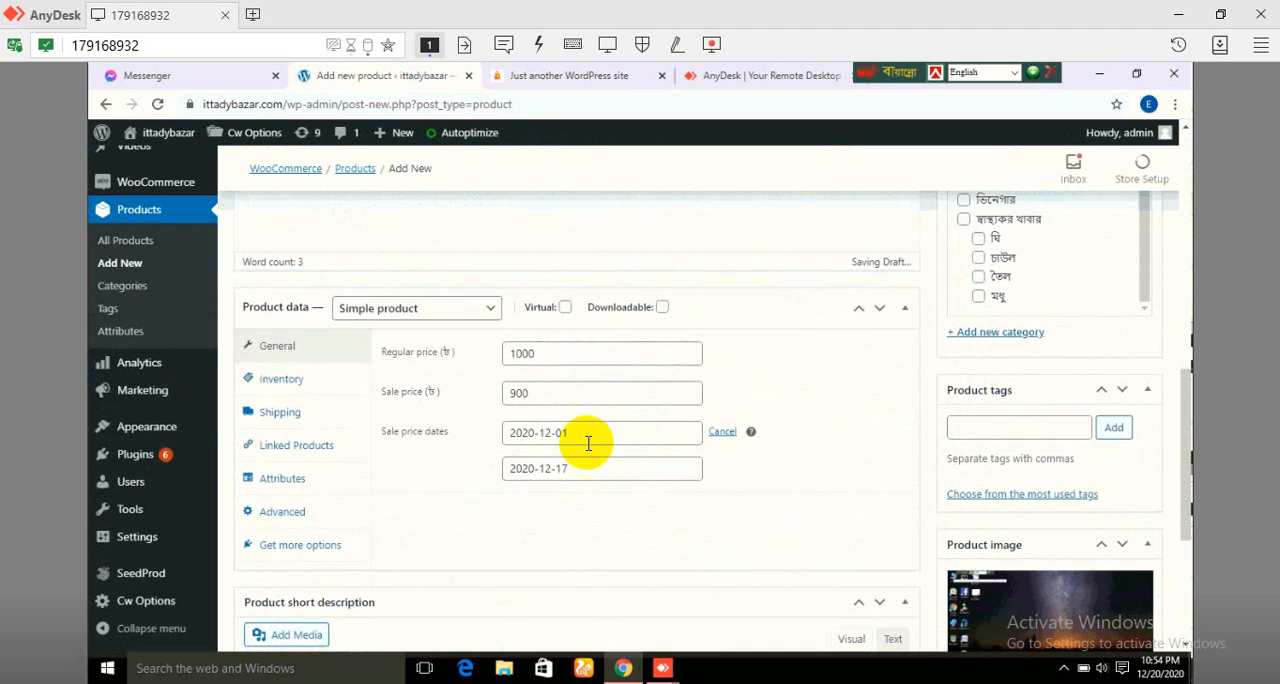
click(721, 433)
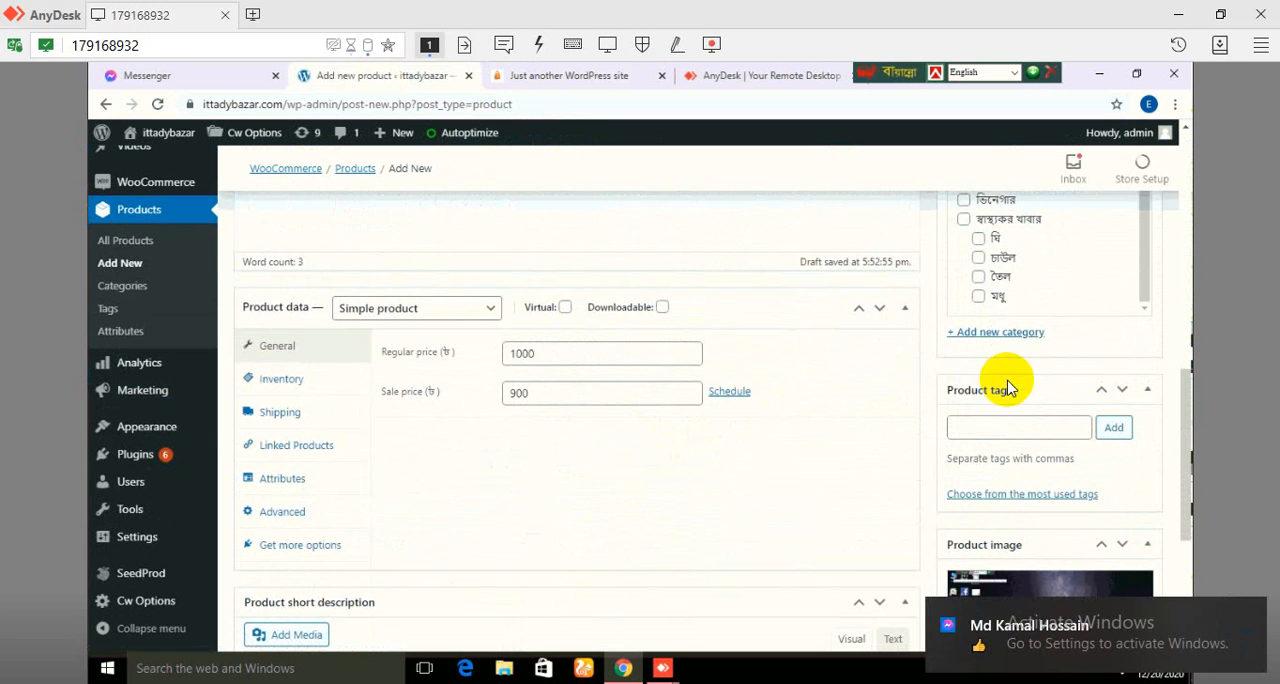
Step: Preview the product again and examine its image, prices, descriptions, category and related products on the store page
scroll(995, 288, up, 8)
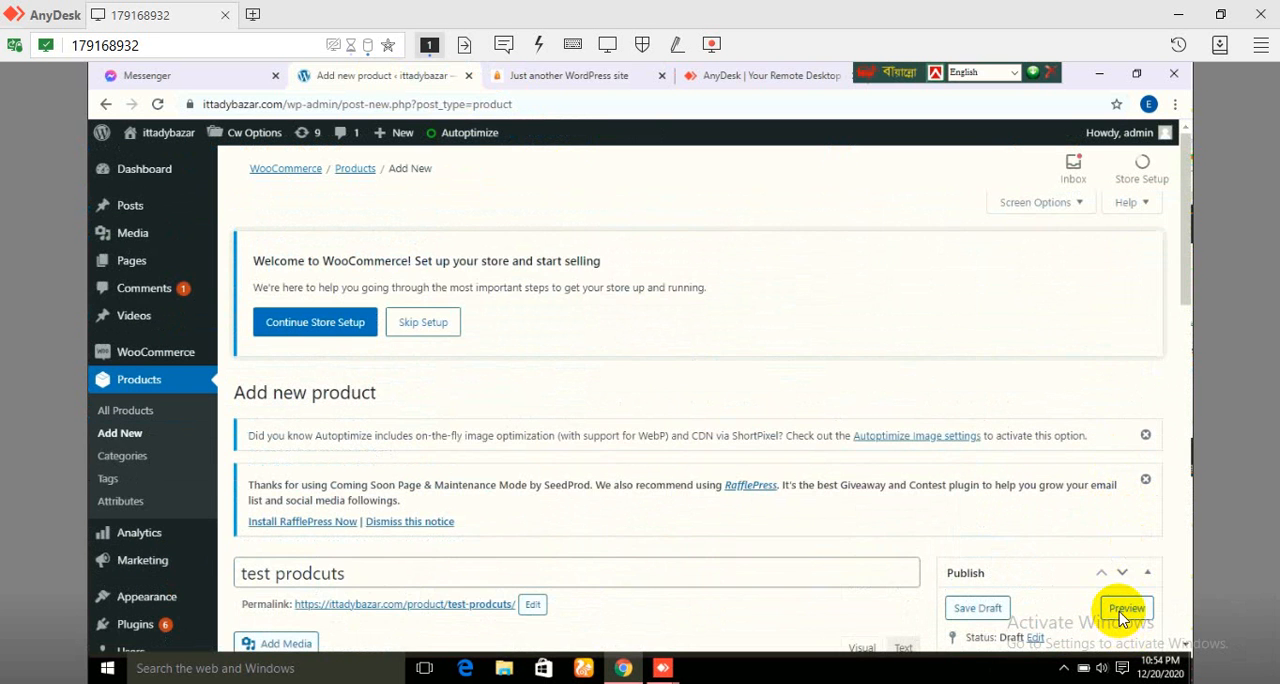
click(1125, 610)
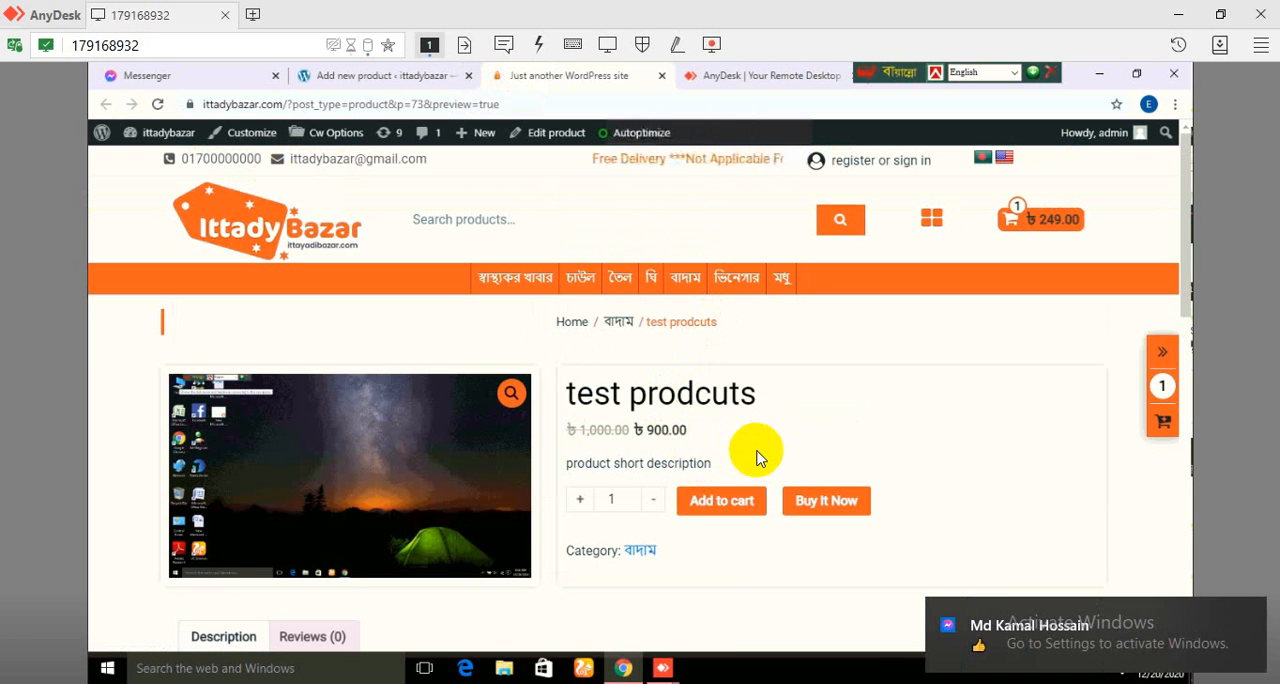
scroll(757, 457, down, 2)
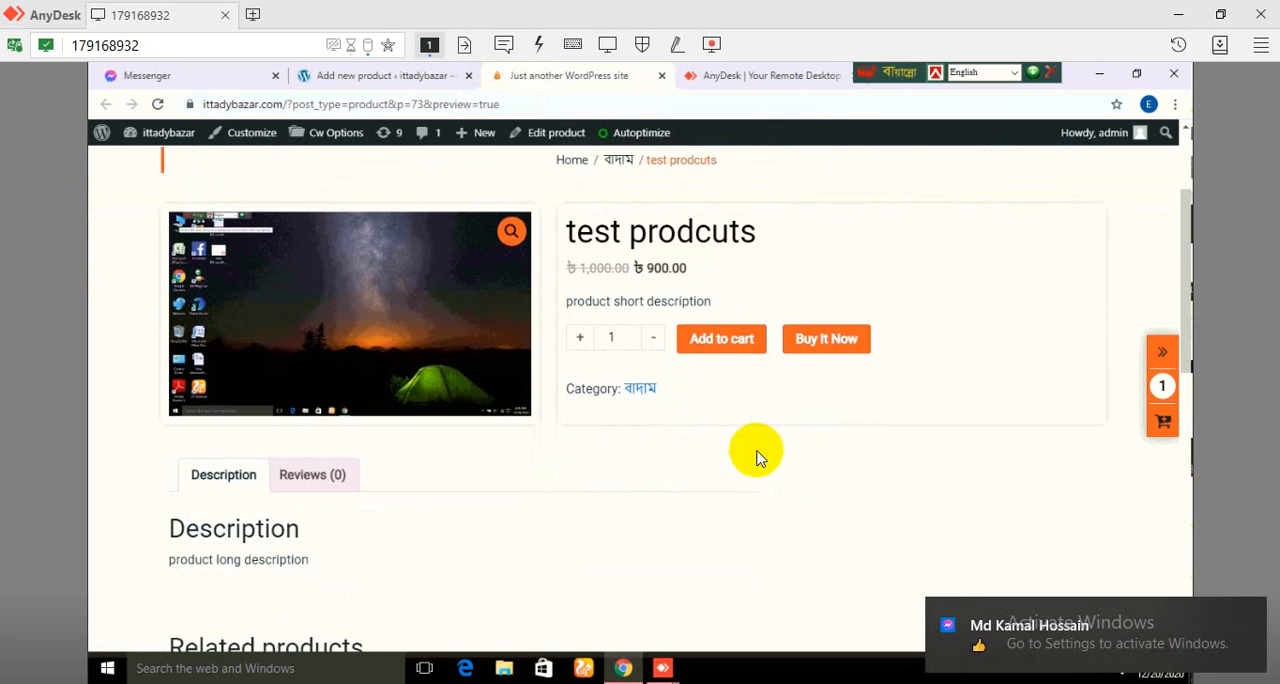
scroll(757, 457, down, 2)
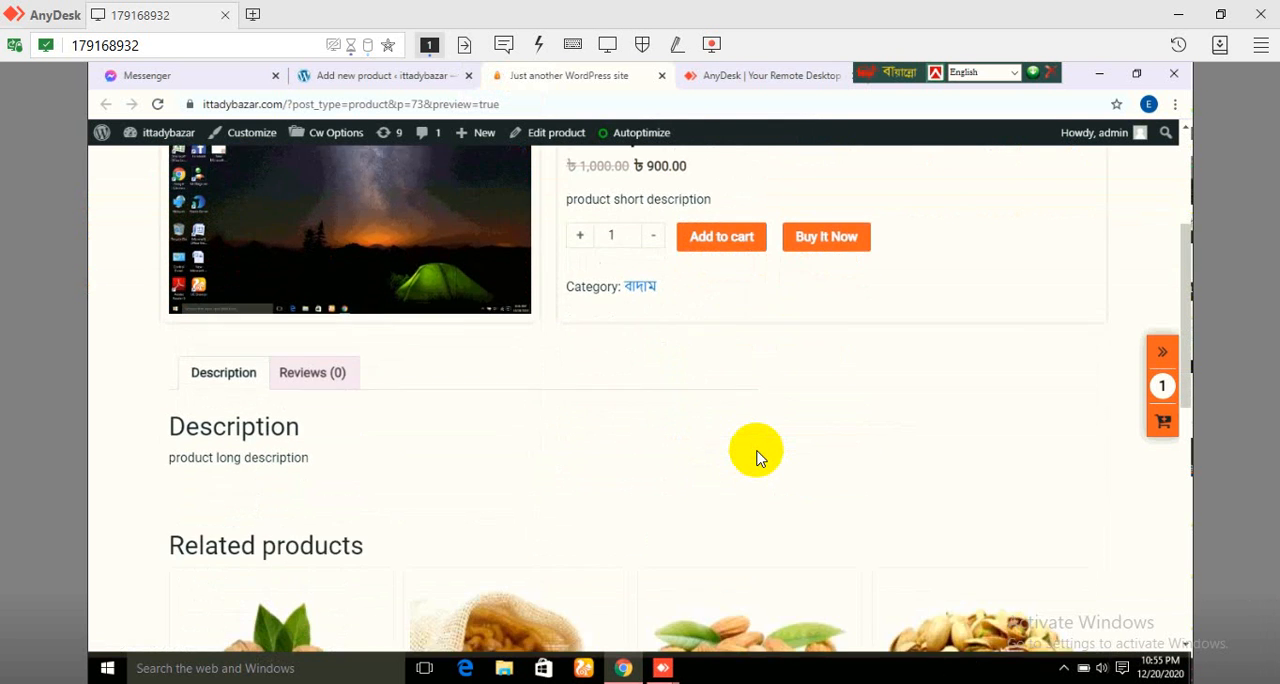
scroll(740, 437, up, 1)
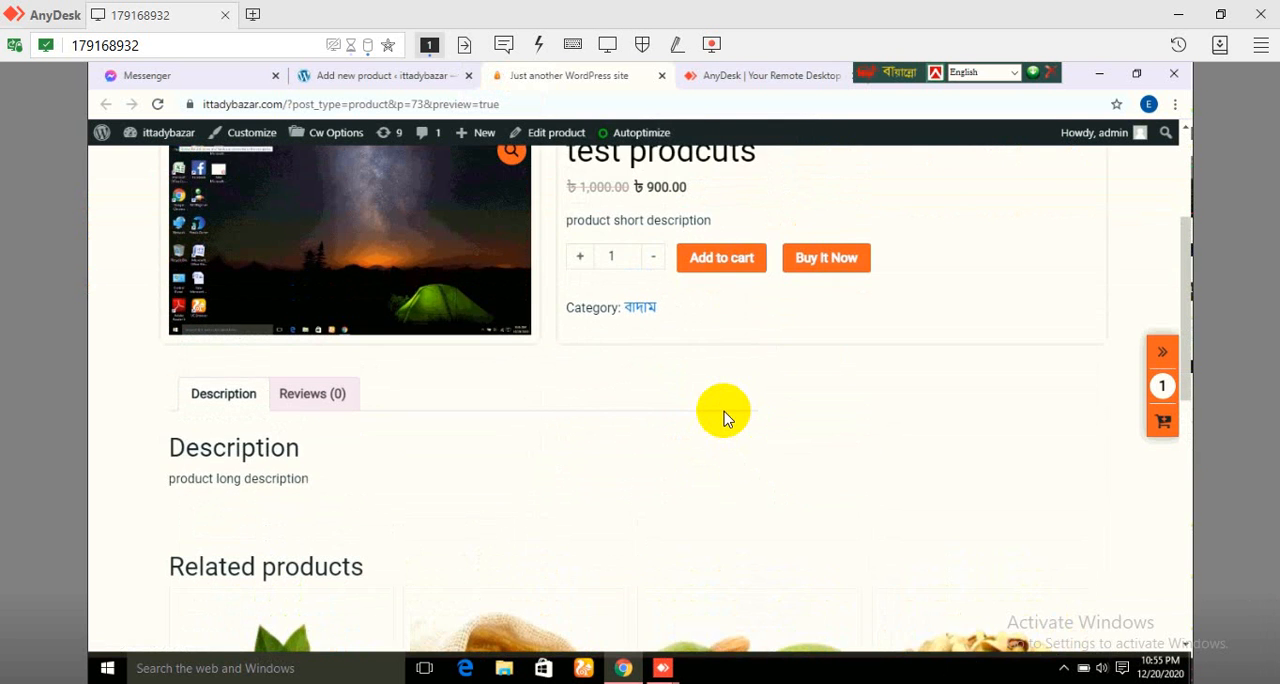
scroll(725, 418, down, 1)
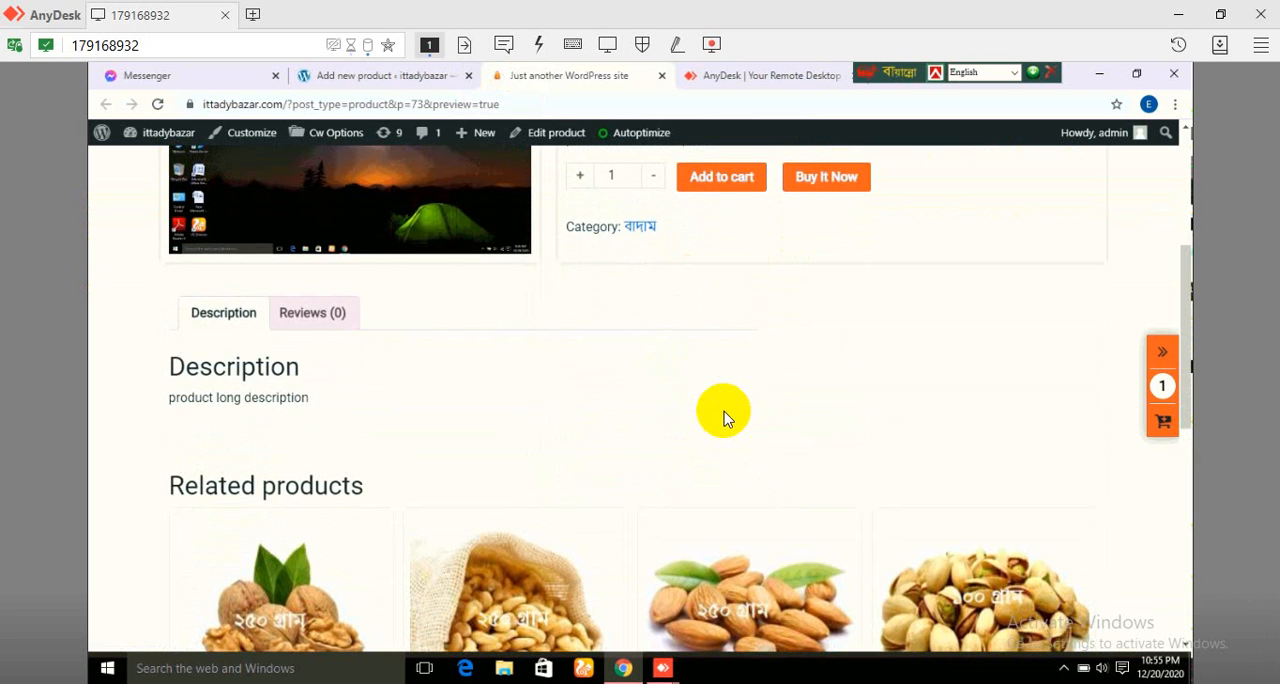
scroll(663, 358, down, 3)
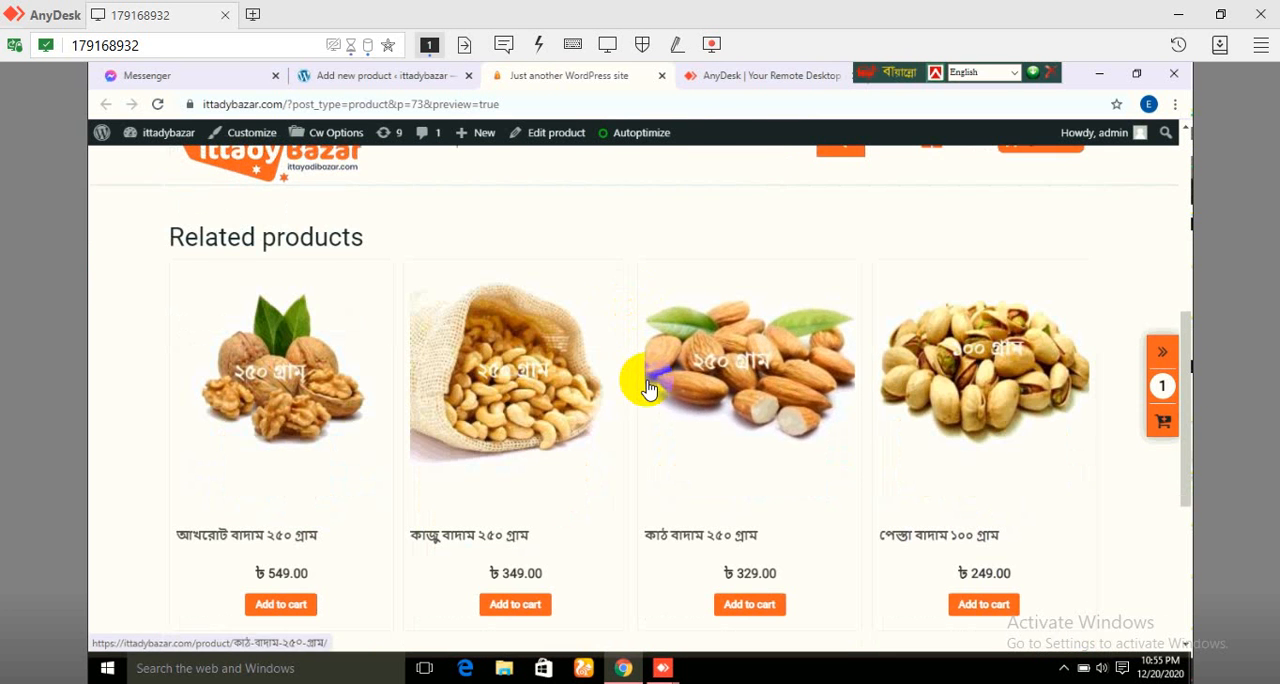
scroll(648, 385, up, 2)
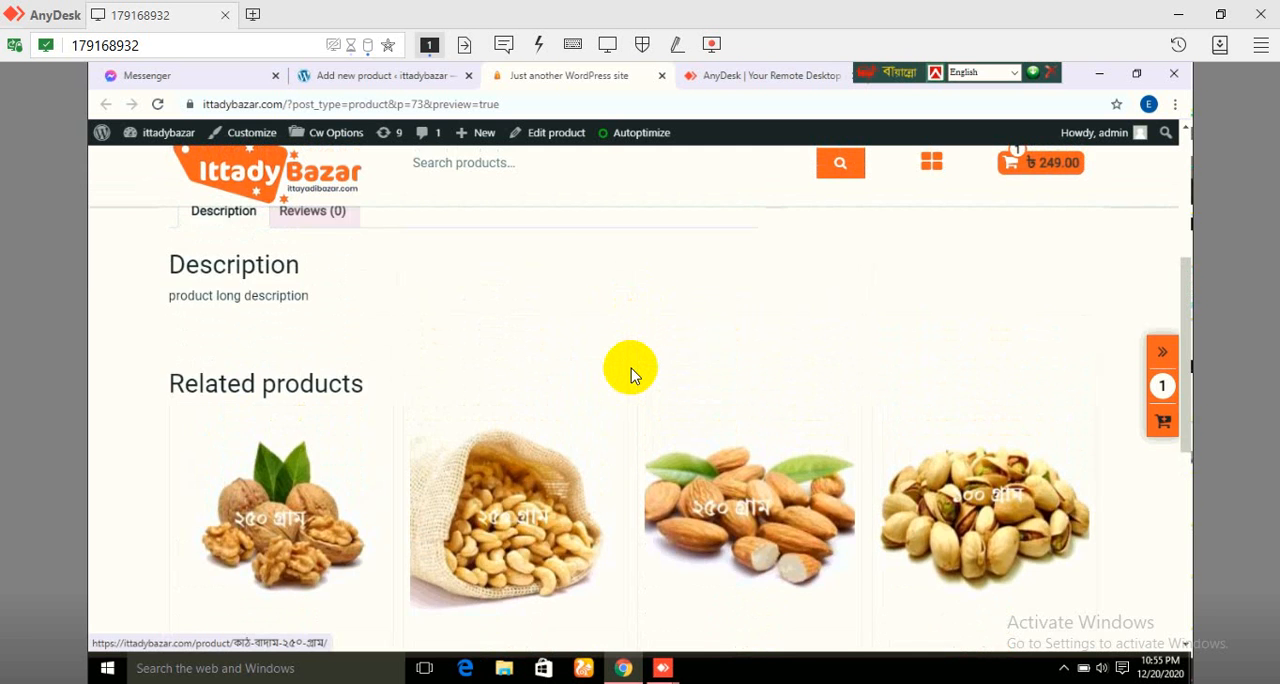
scroll(631, 373, up, 5)
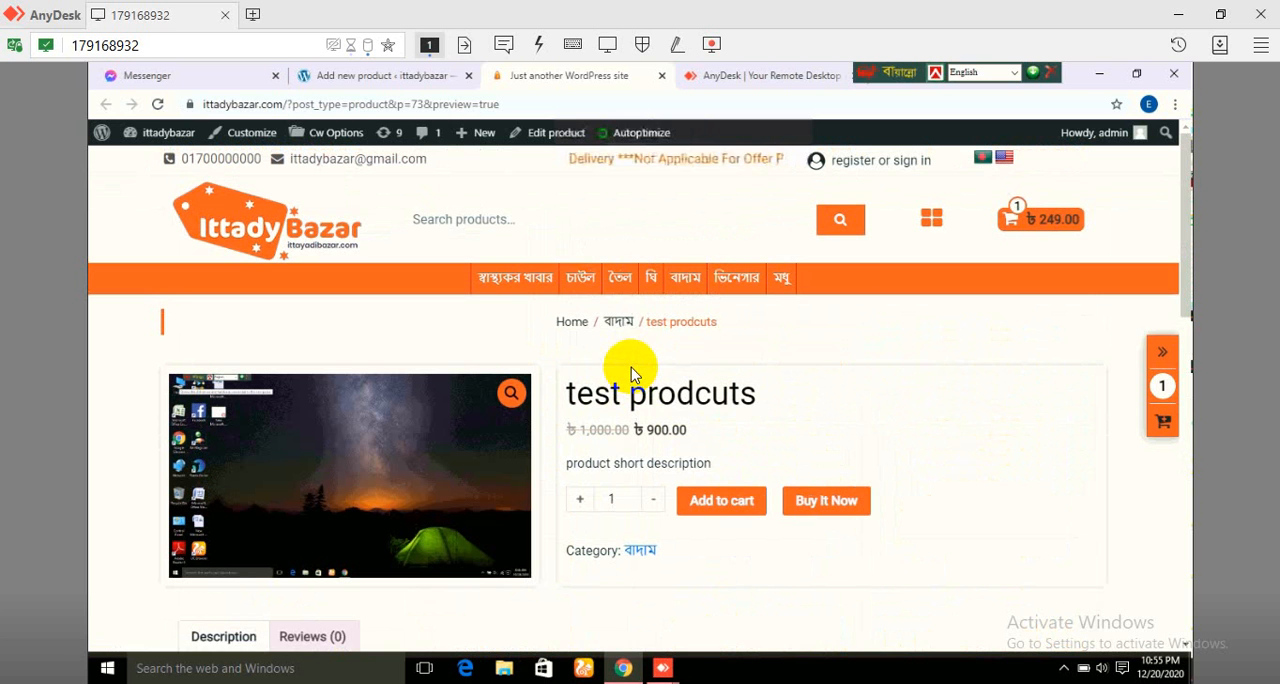
Step: Return from the preview to the product editor and publish the test prodcuts product
click(408, 78)
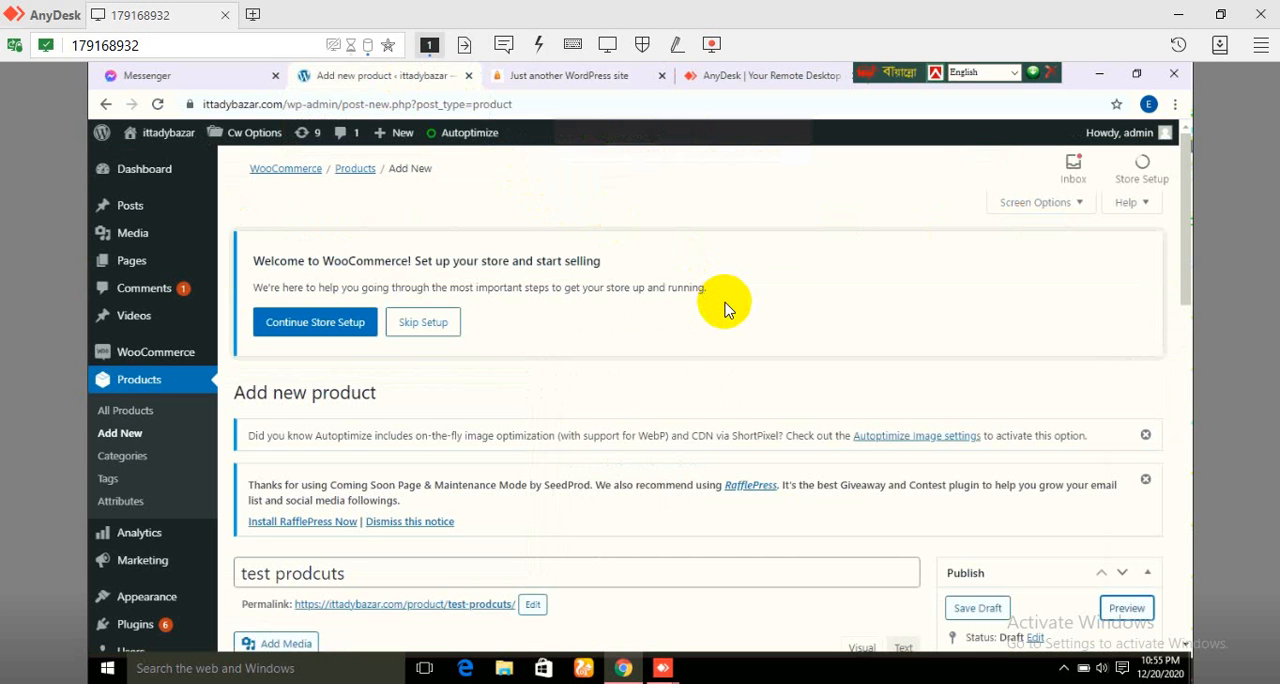
scroll(725, 310, down, 2)
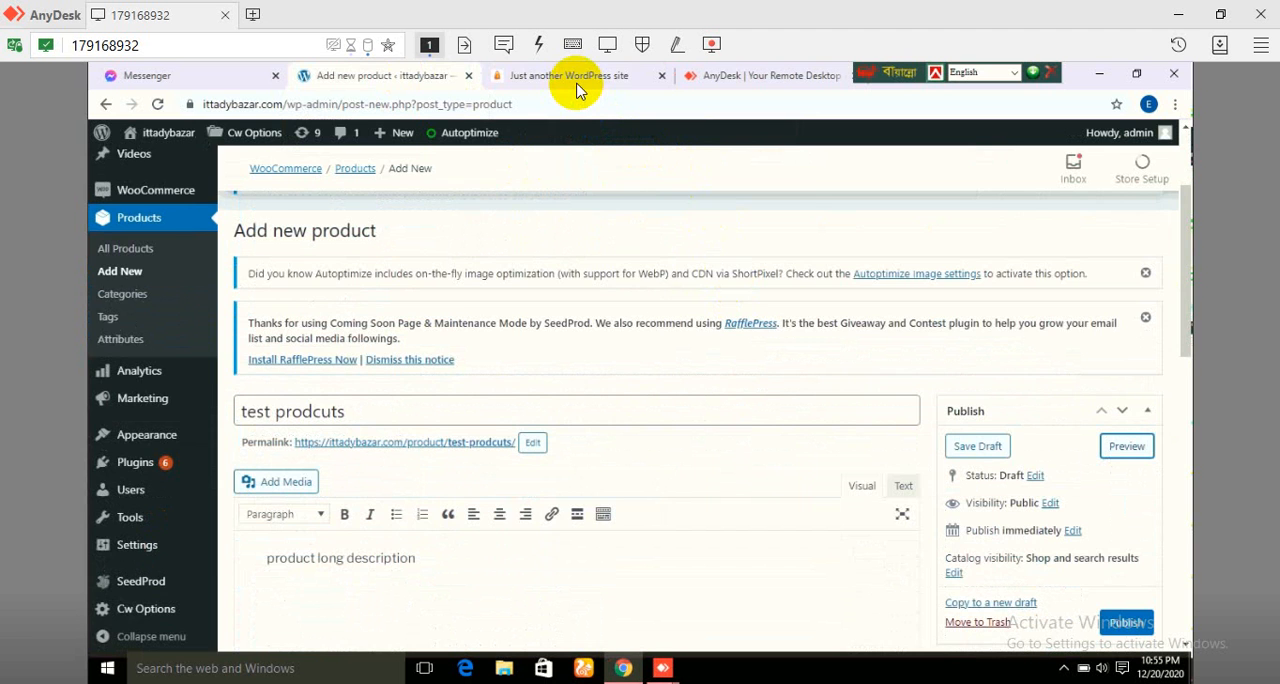
click(577, 85)
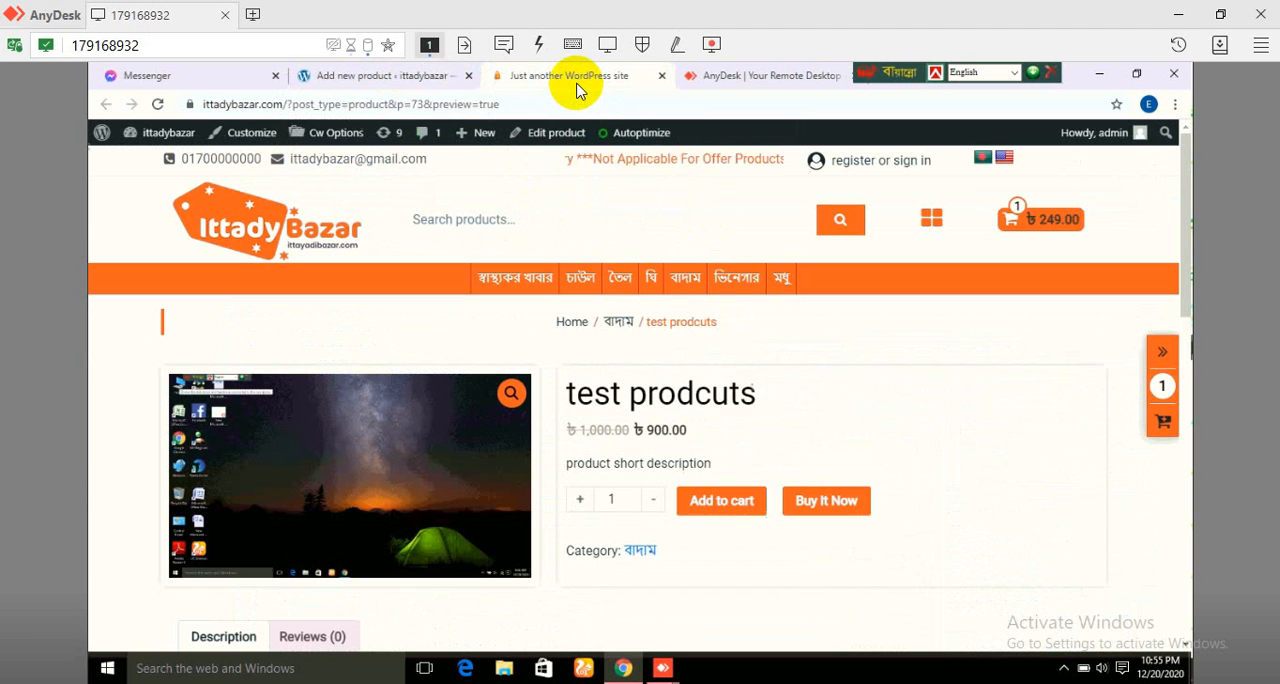
click(401, 79)
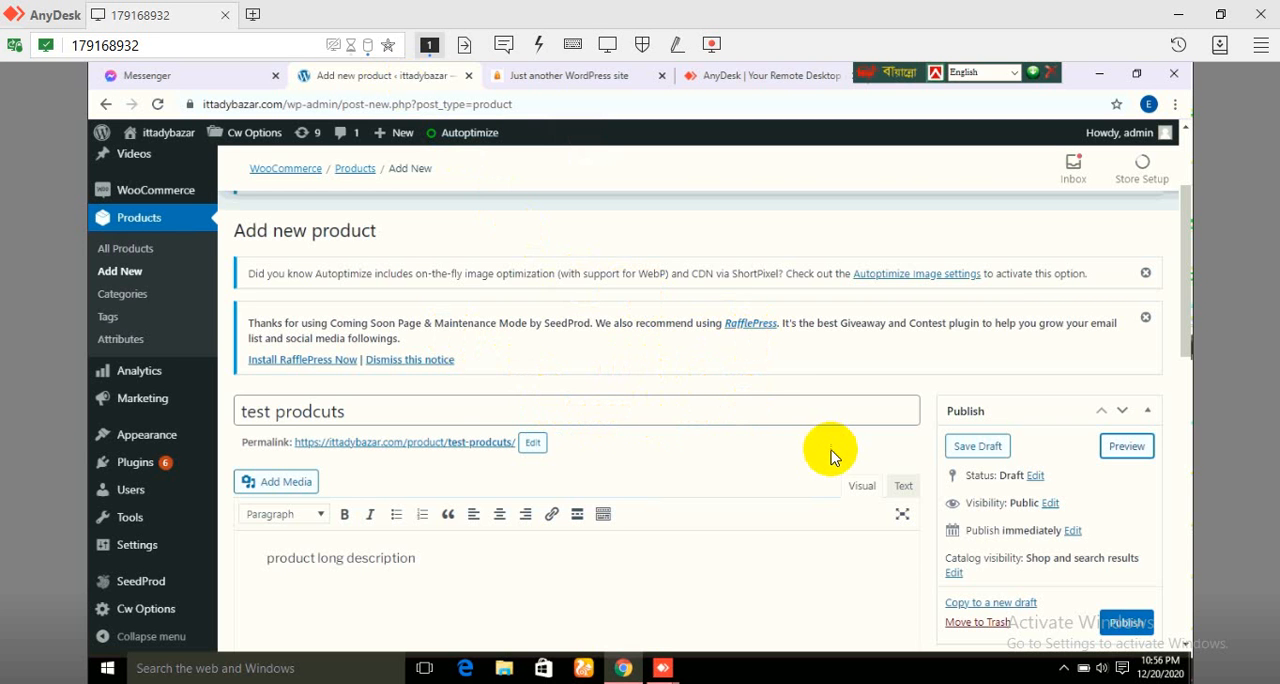
scroll(838, 458, down, 3)
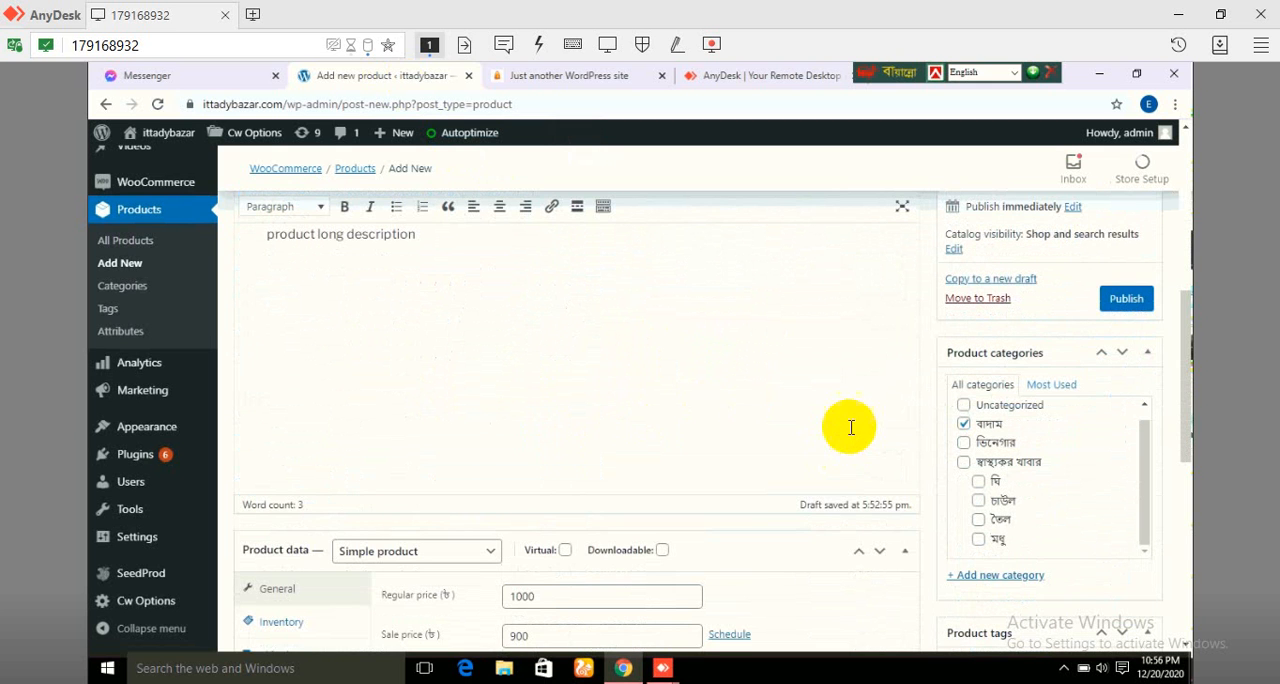
click(1130, 303)
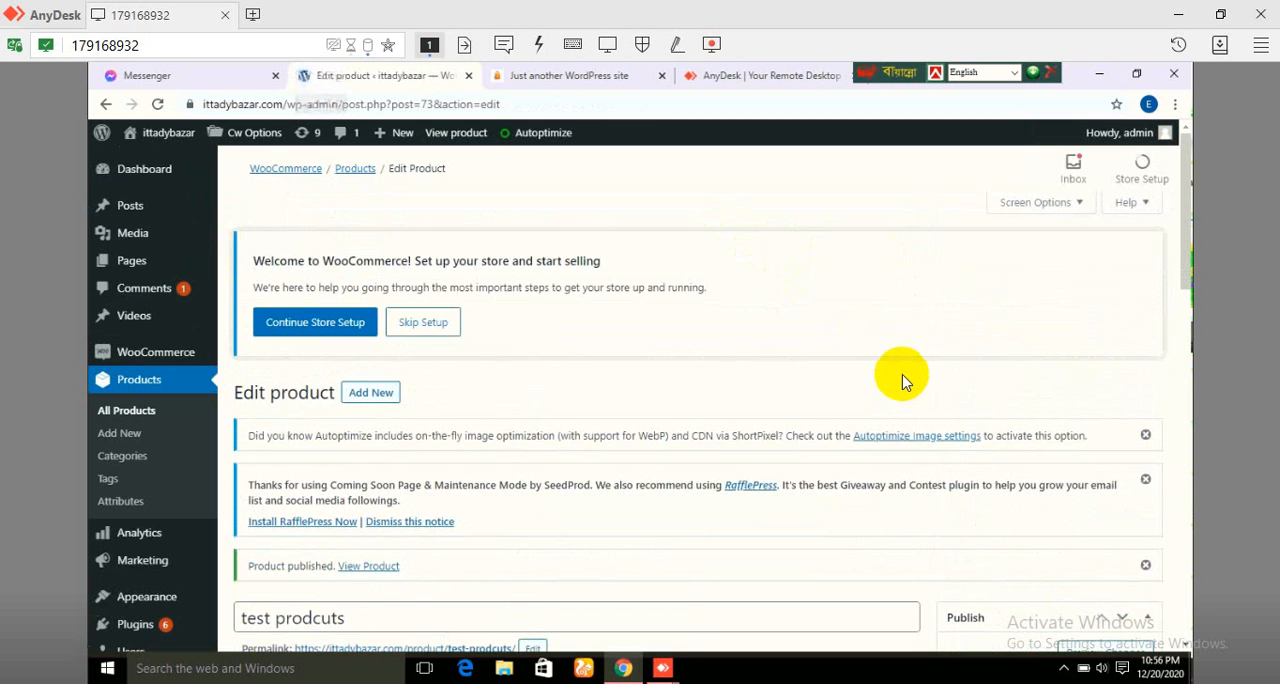
Step: Open the store's home page in a separate browser tab from the published product's edit page
scroll(903, 383, down, 3)
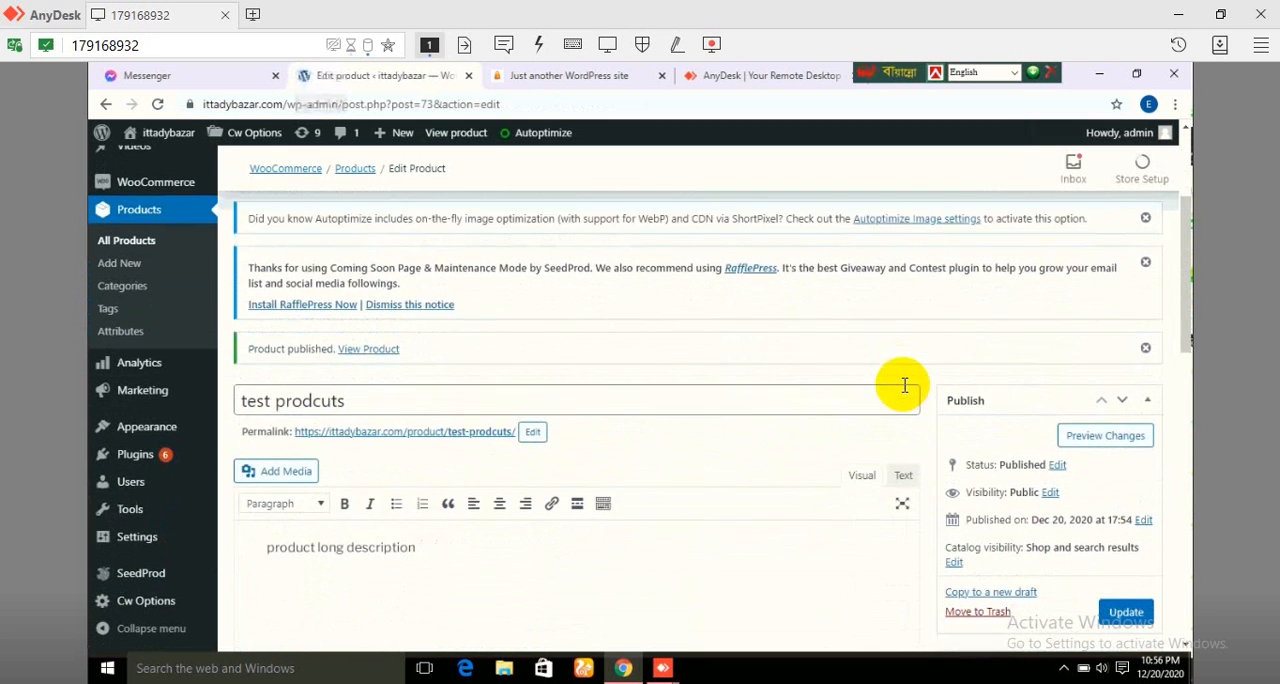
scroll(749, 257, down, 10)
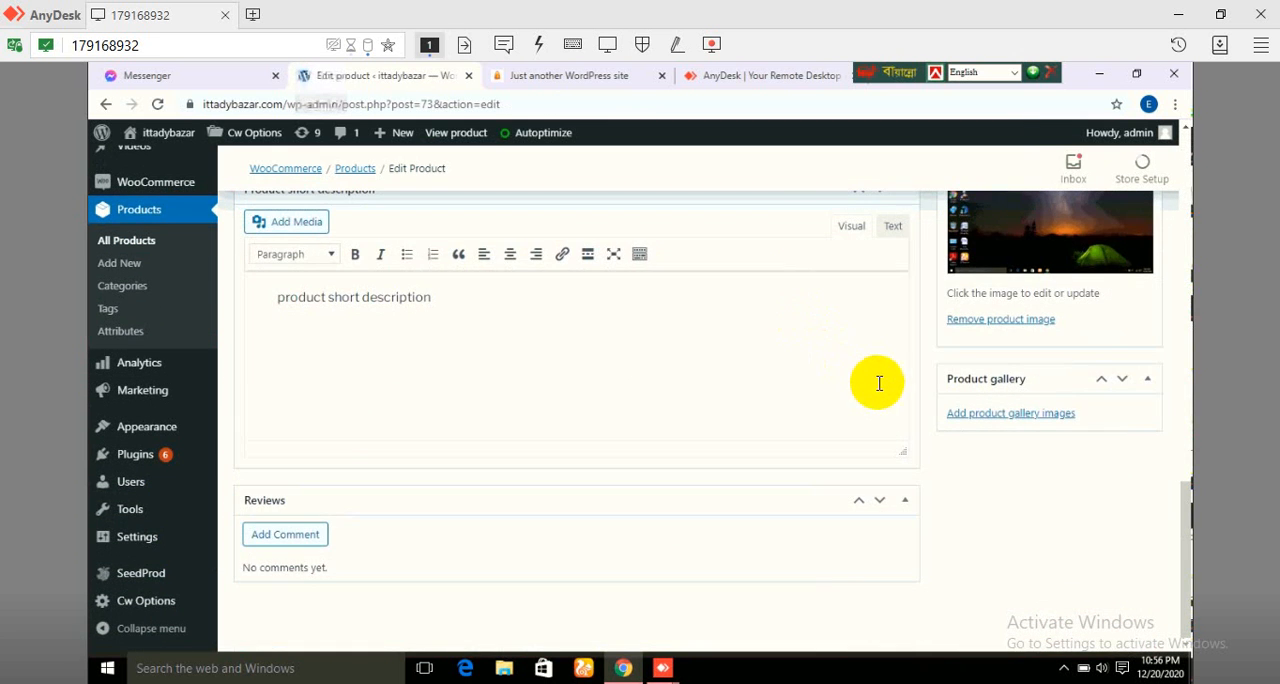
scroll(863, 349, up, 10)
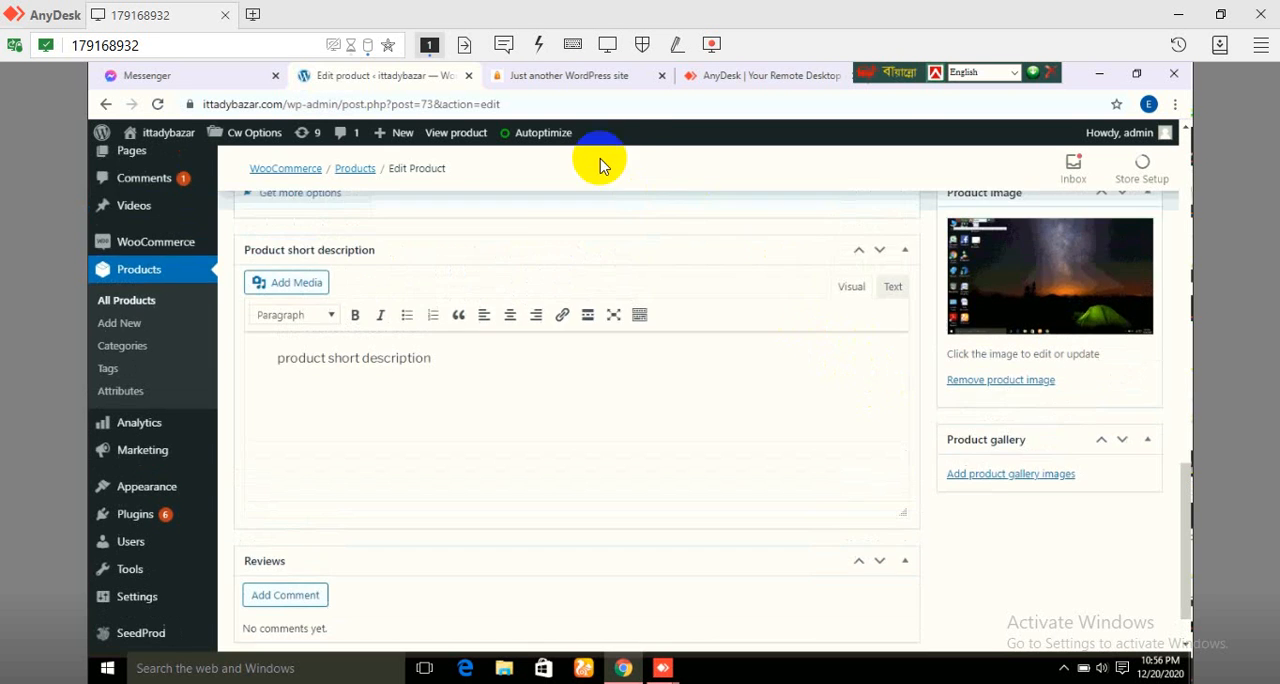
mouse_move(155, 133)
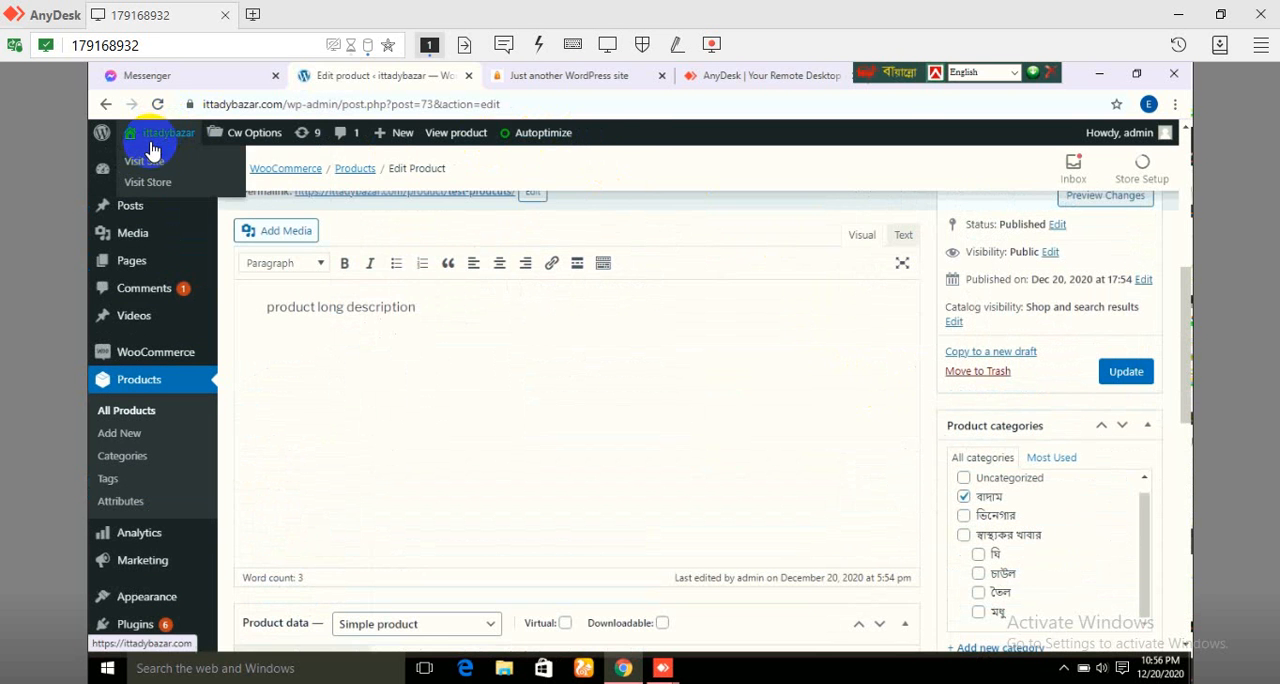
right_click(163, 165)
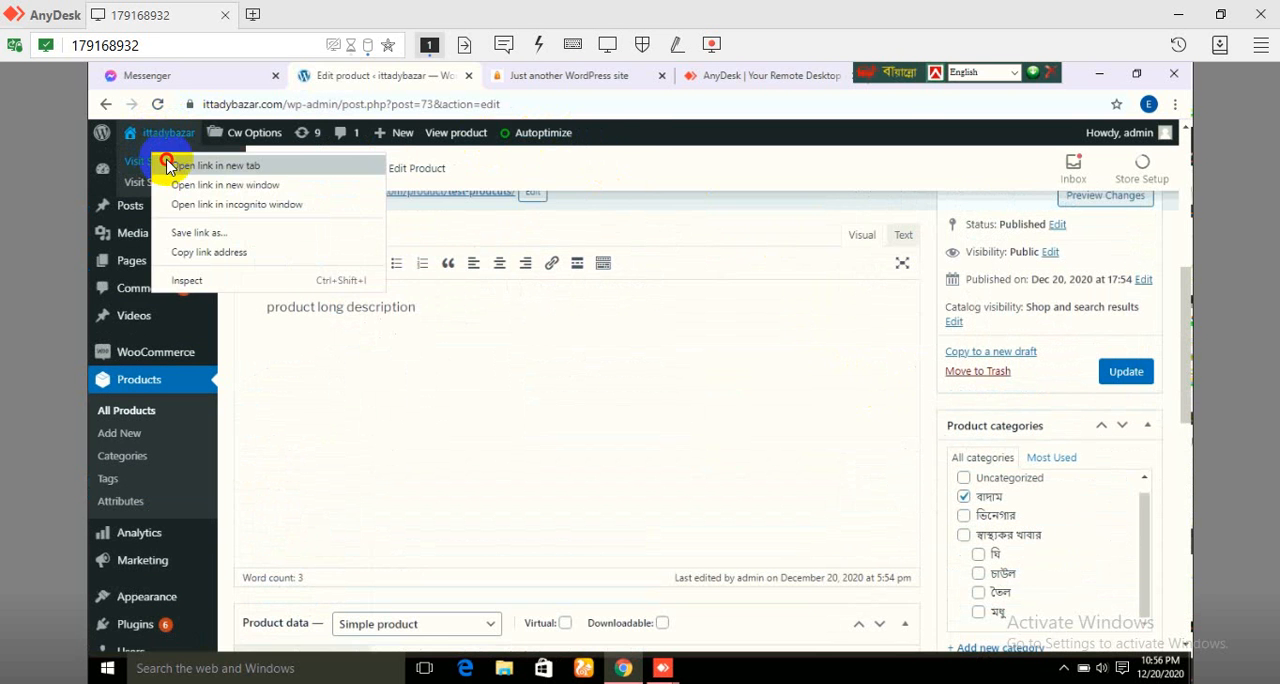
click(520, 88)
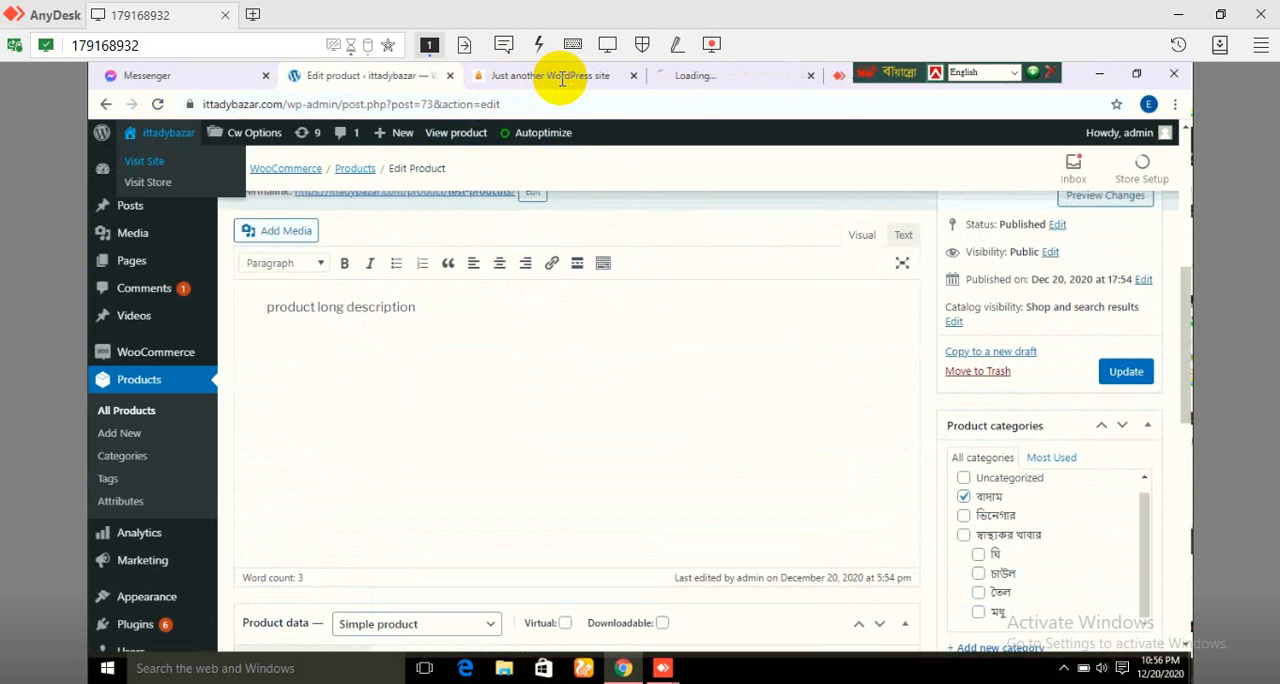
click(711, 72)
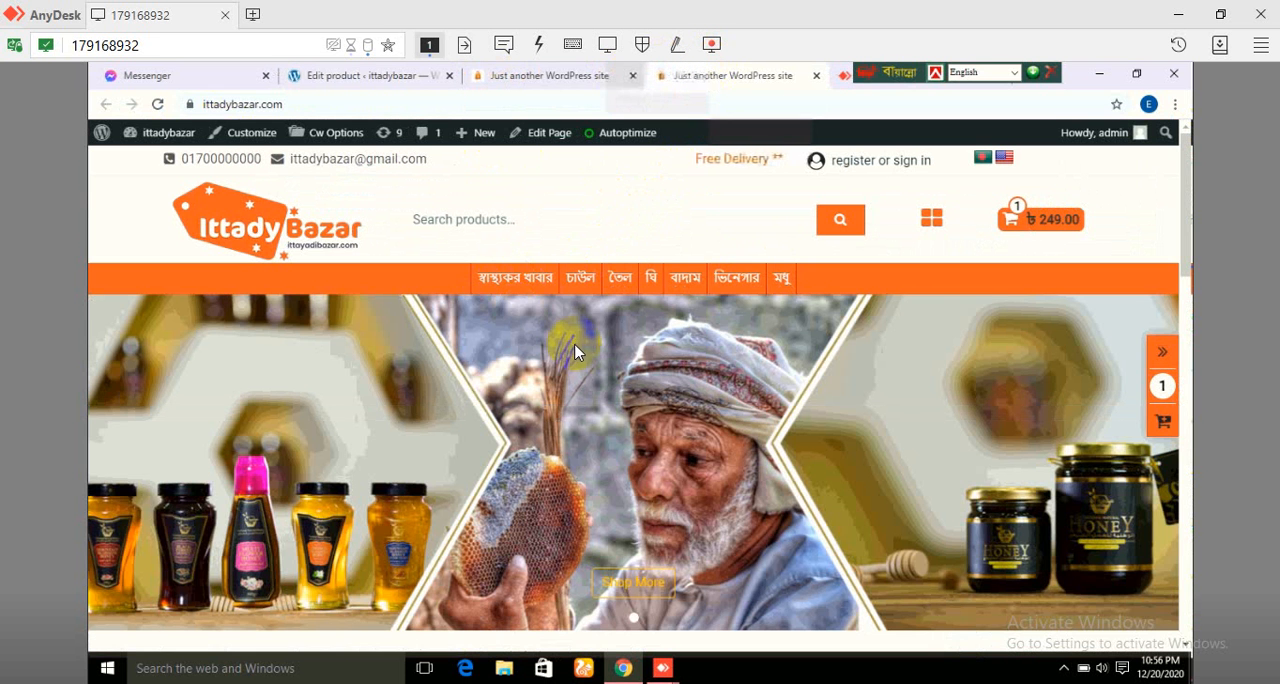
Step: Examine the home page's category sections and its popular, new and top rated product lists for the published product
scroll(575, 352, down, 4)
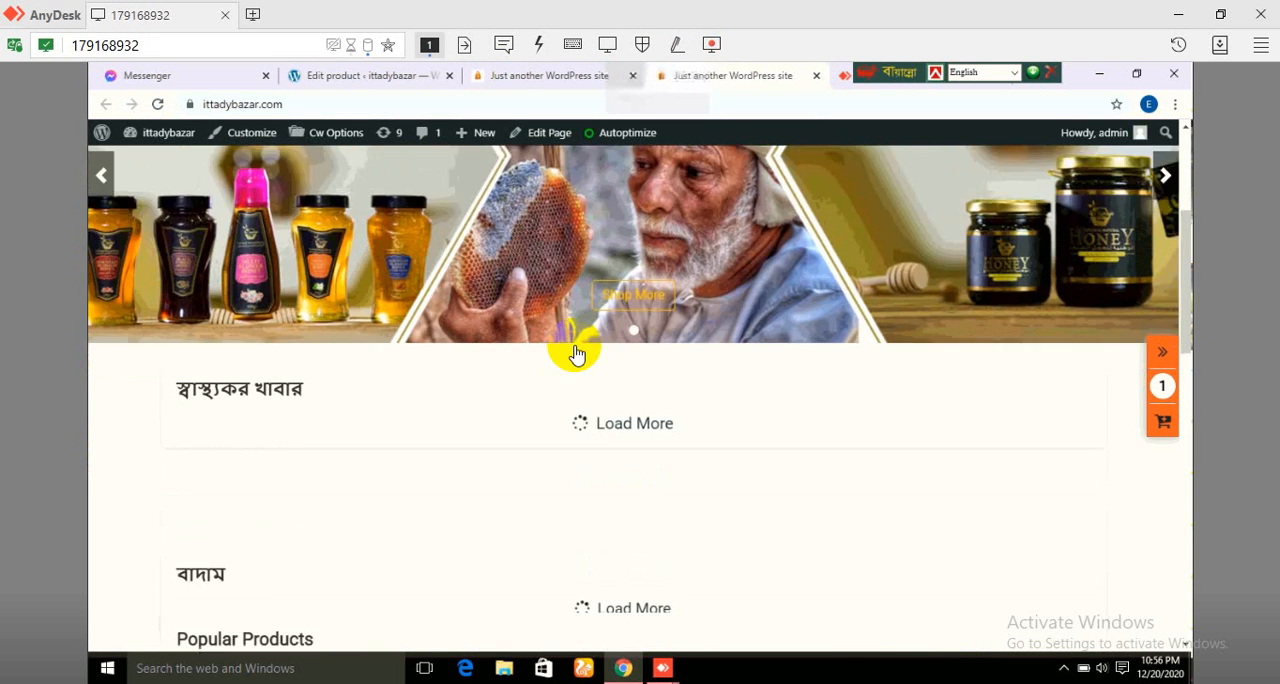
scroll(575, 352, down, 1)
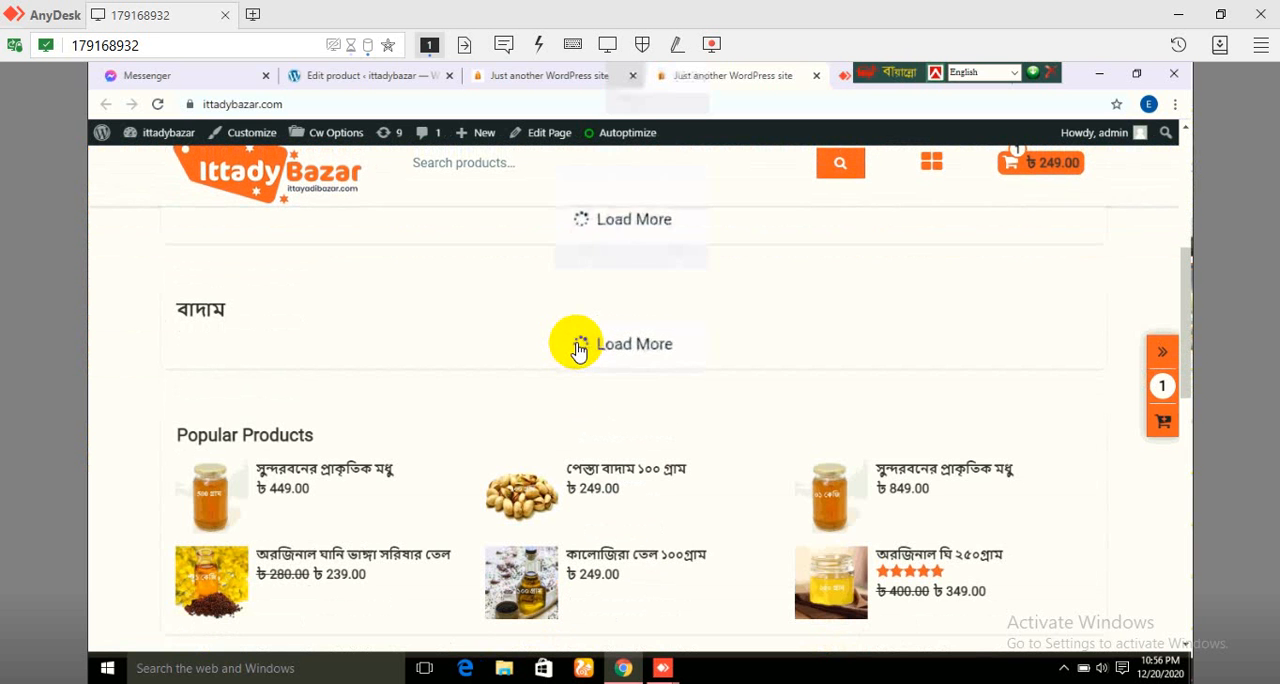
scroll(681, 304, up, 1)
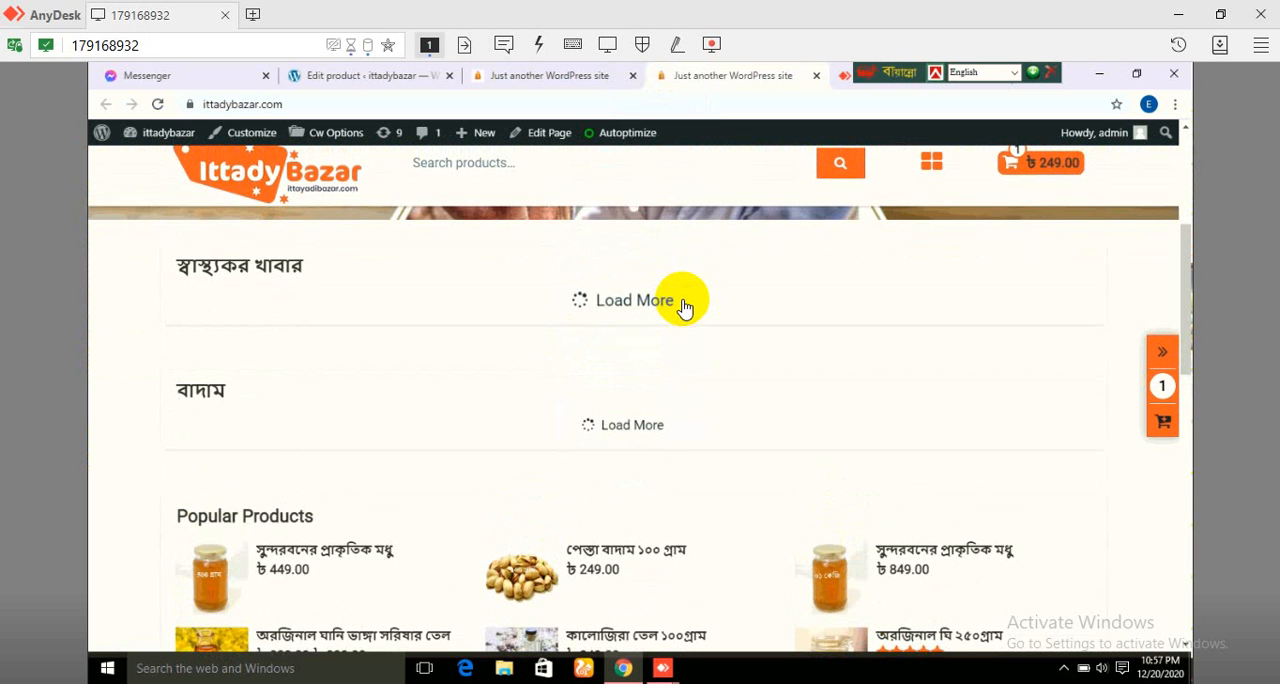
scroll(683, 306, up, 1)
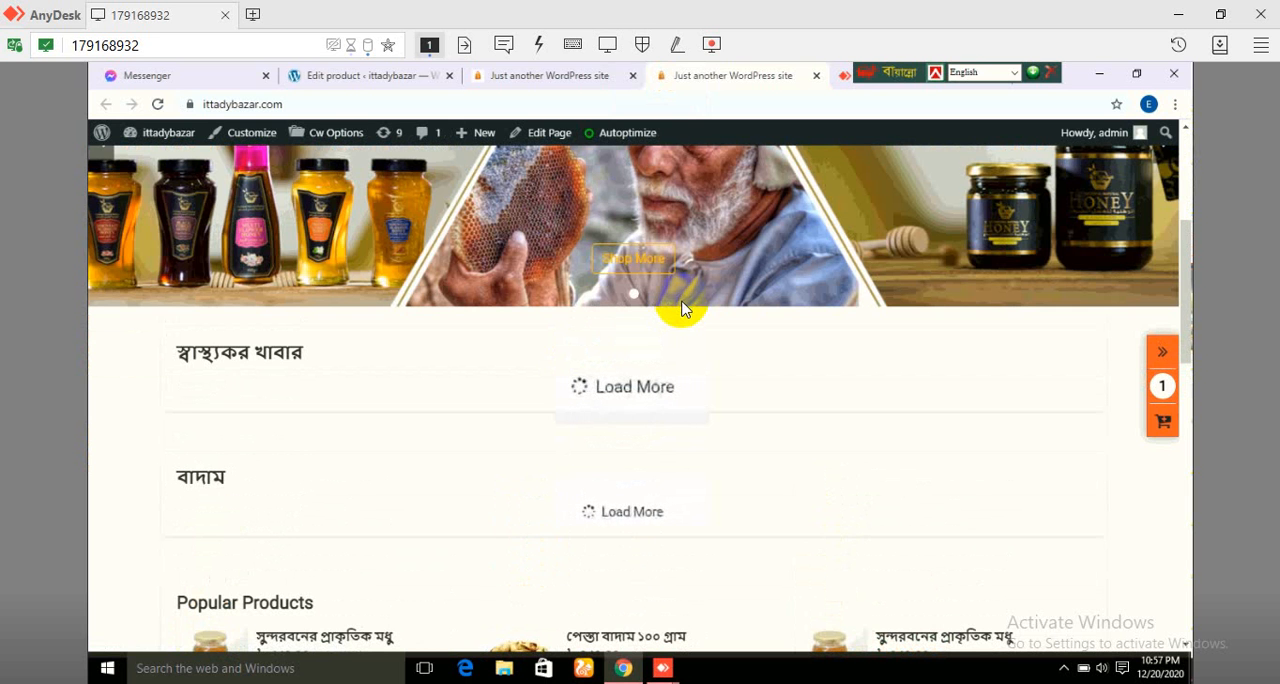
scroll(682, 308, down, 3)
scroll(683, 308, up, 3)
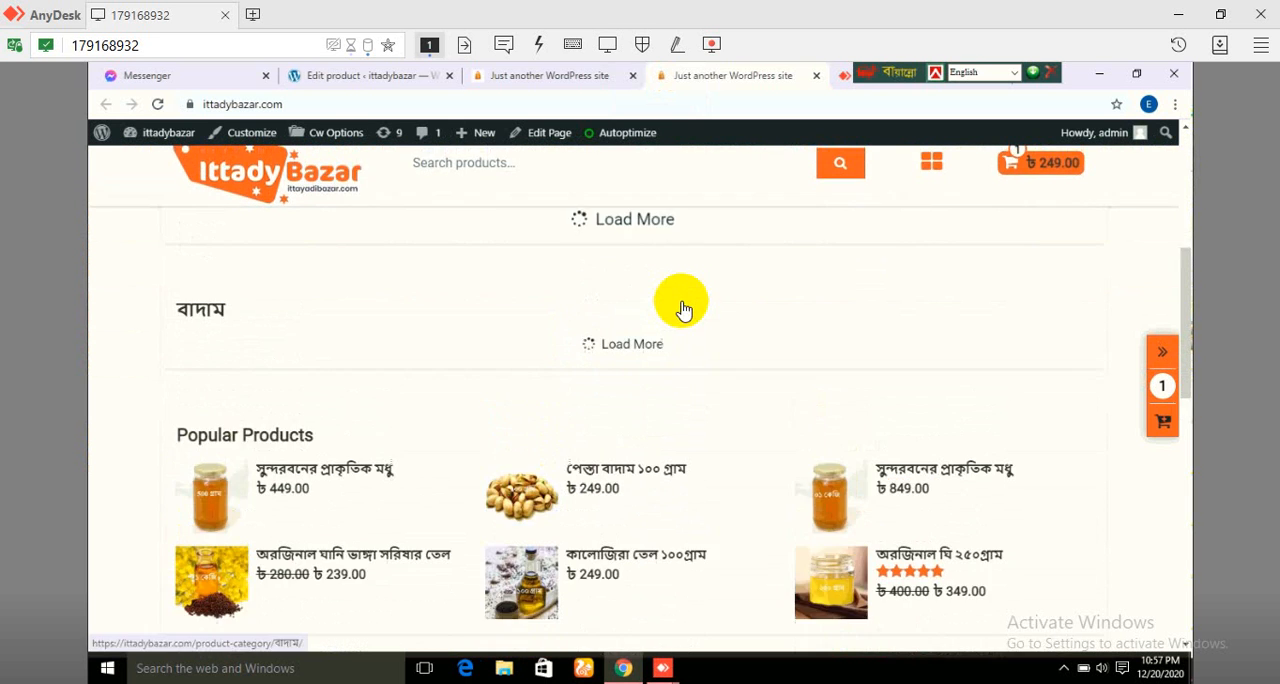
scroll(683, 308, up, 2)
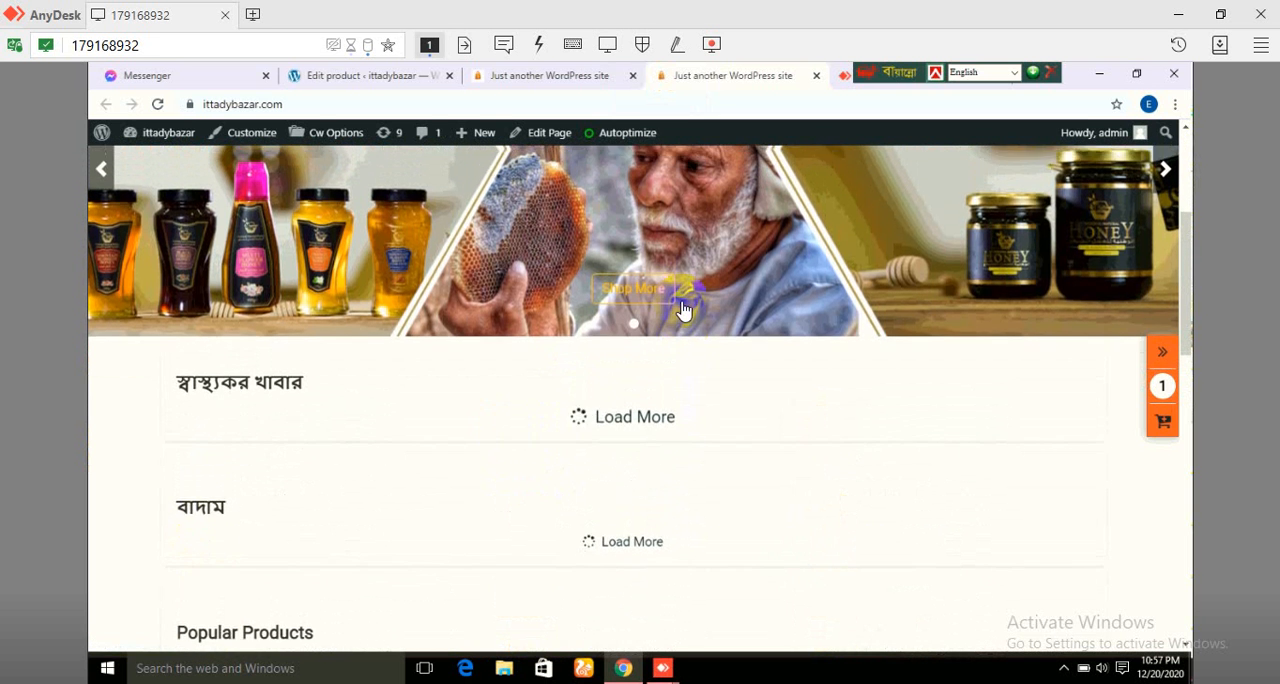
scroll(683, 308, up, 2)
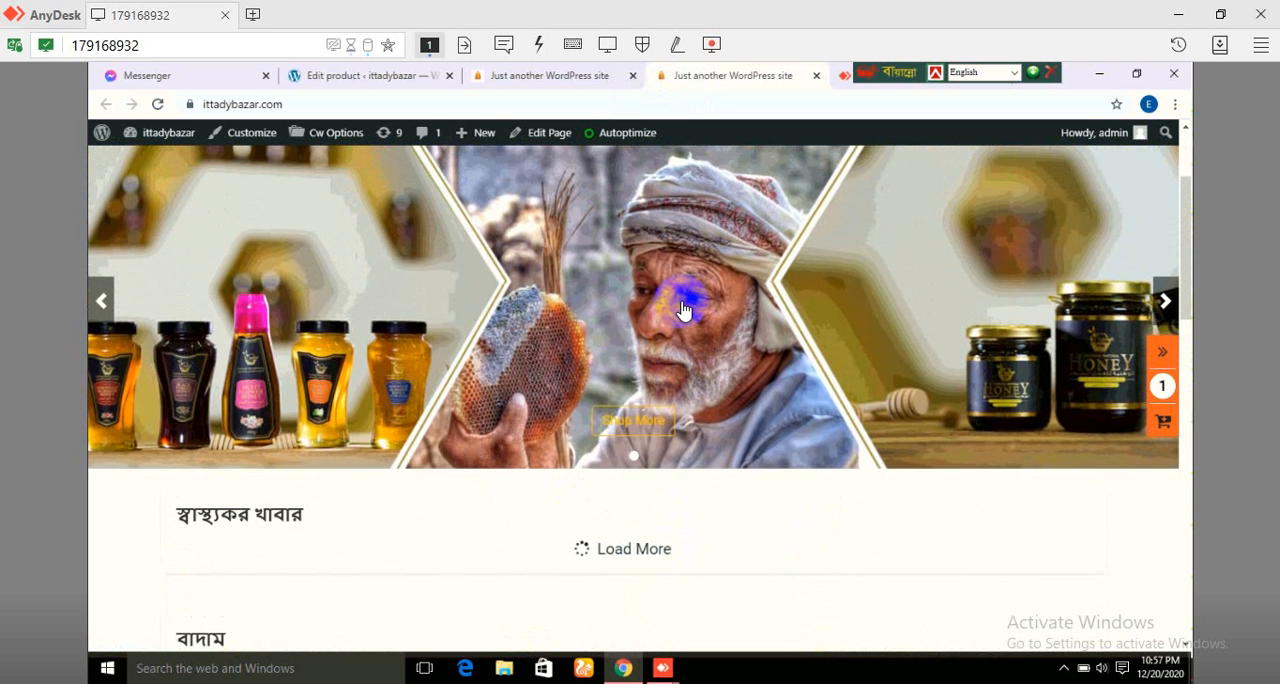
scroll(683, 308, up, 1)
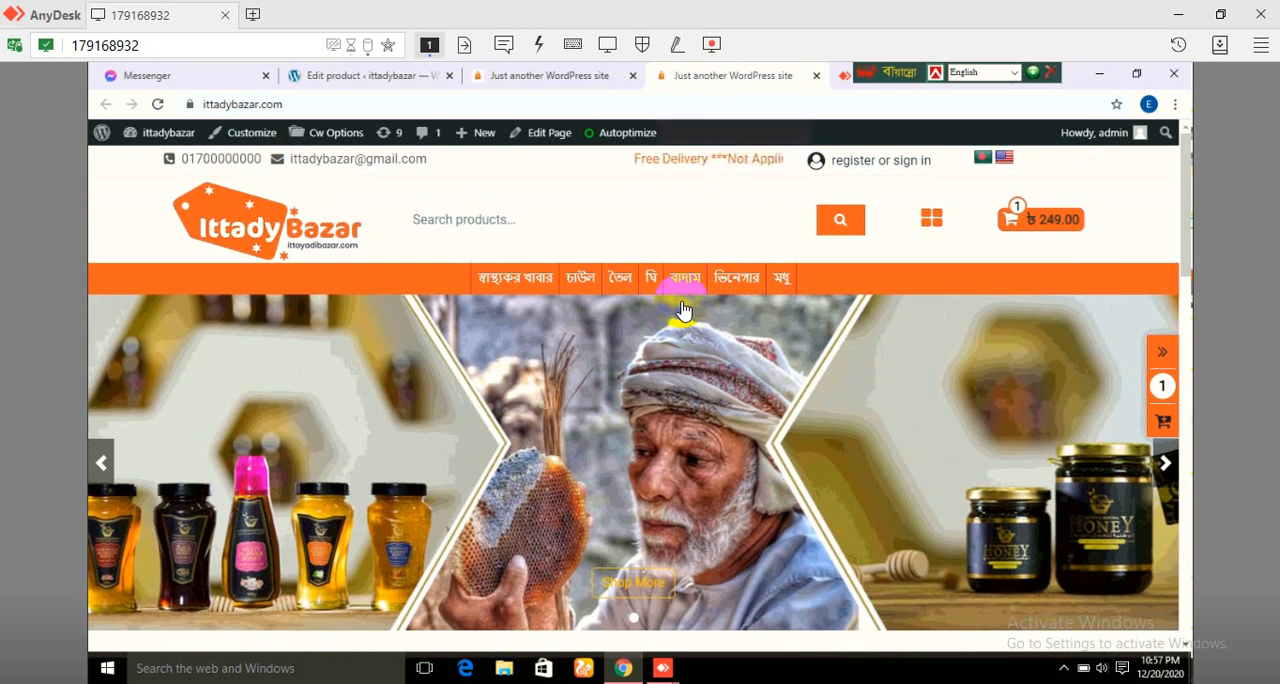
scroll(683, 308, down, 5)
scroll(683, 308, down, 7)
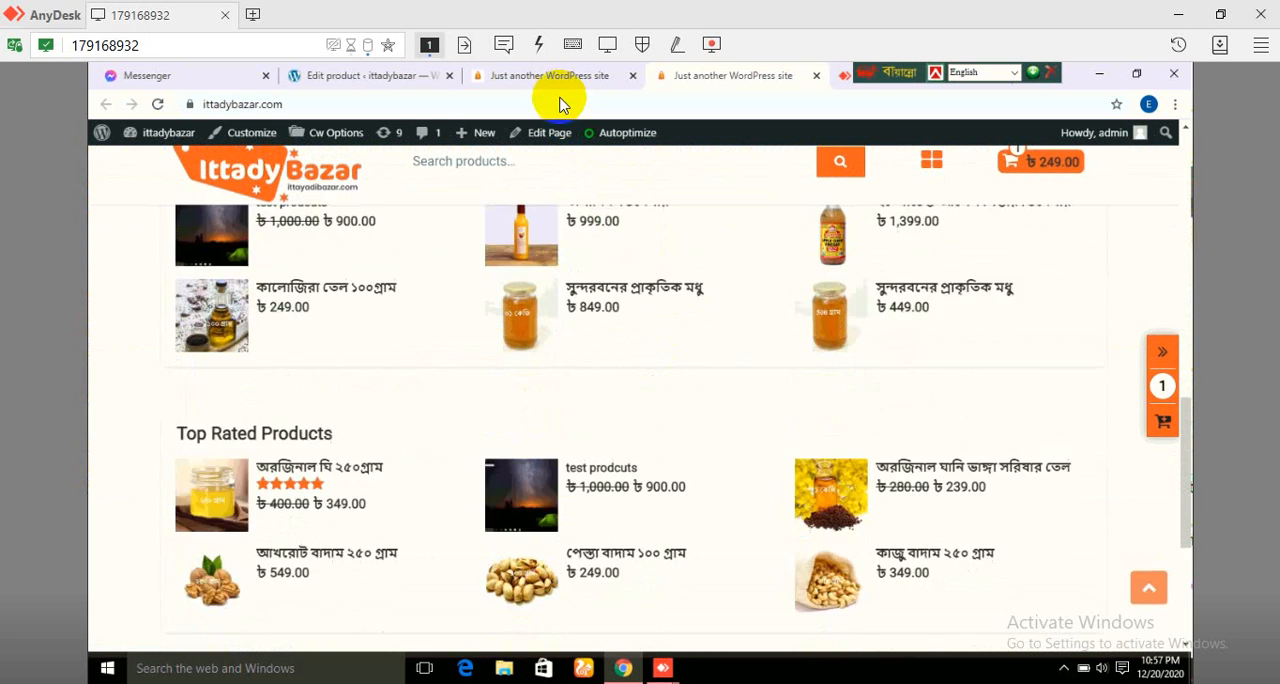
Step: Change the product's category from বাদাম to স্বাস্থ্যকর খাবার in the product editor and update the product
click(386, 80)
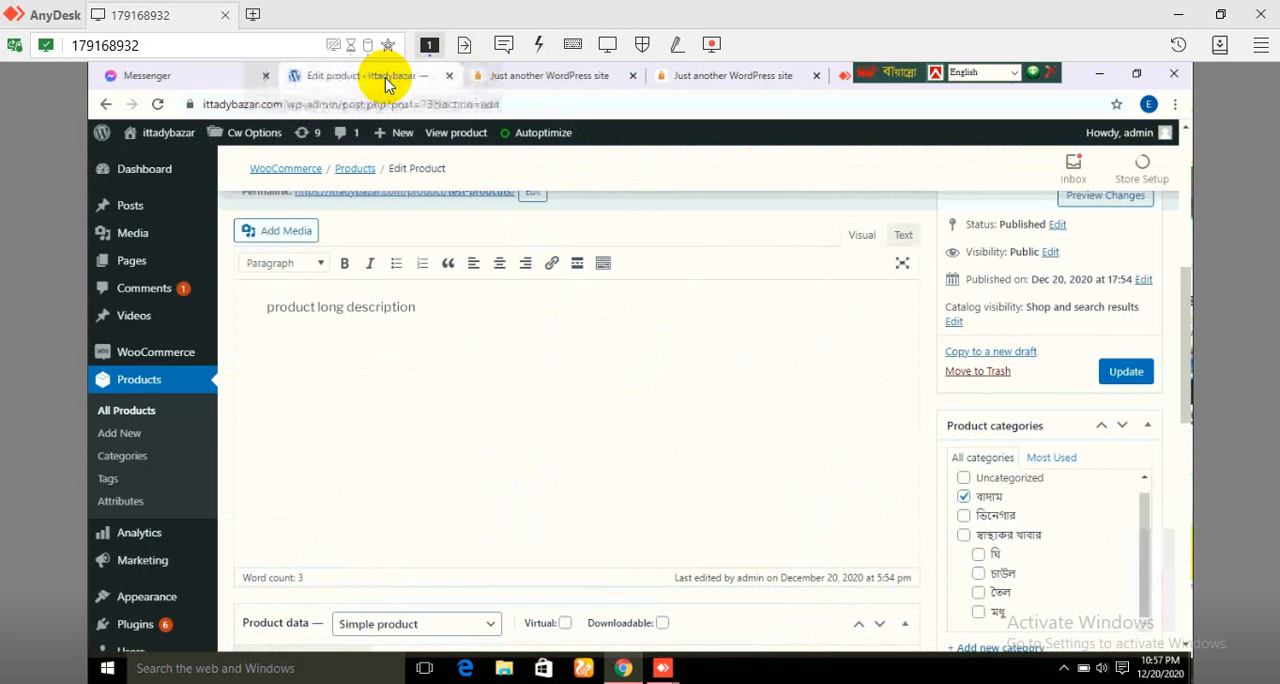
click(964, 496)
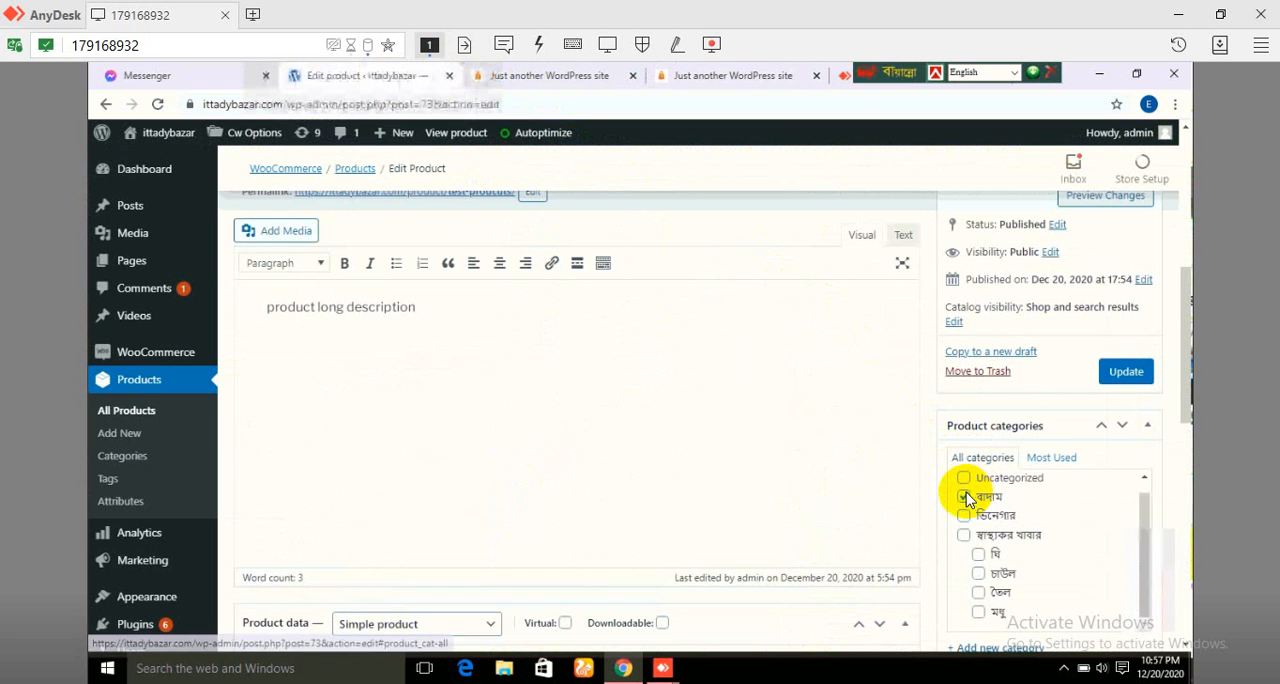
click(965, 536)
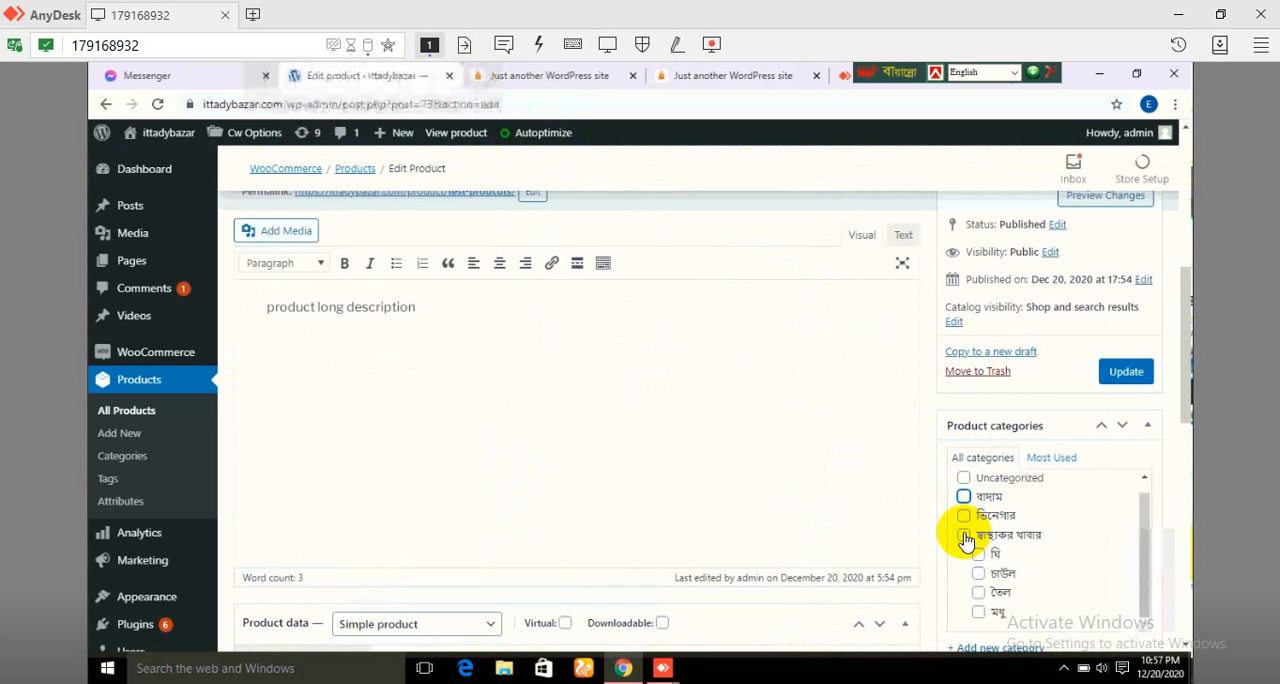
click(1126, 373)
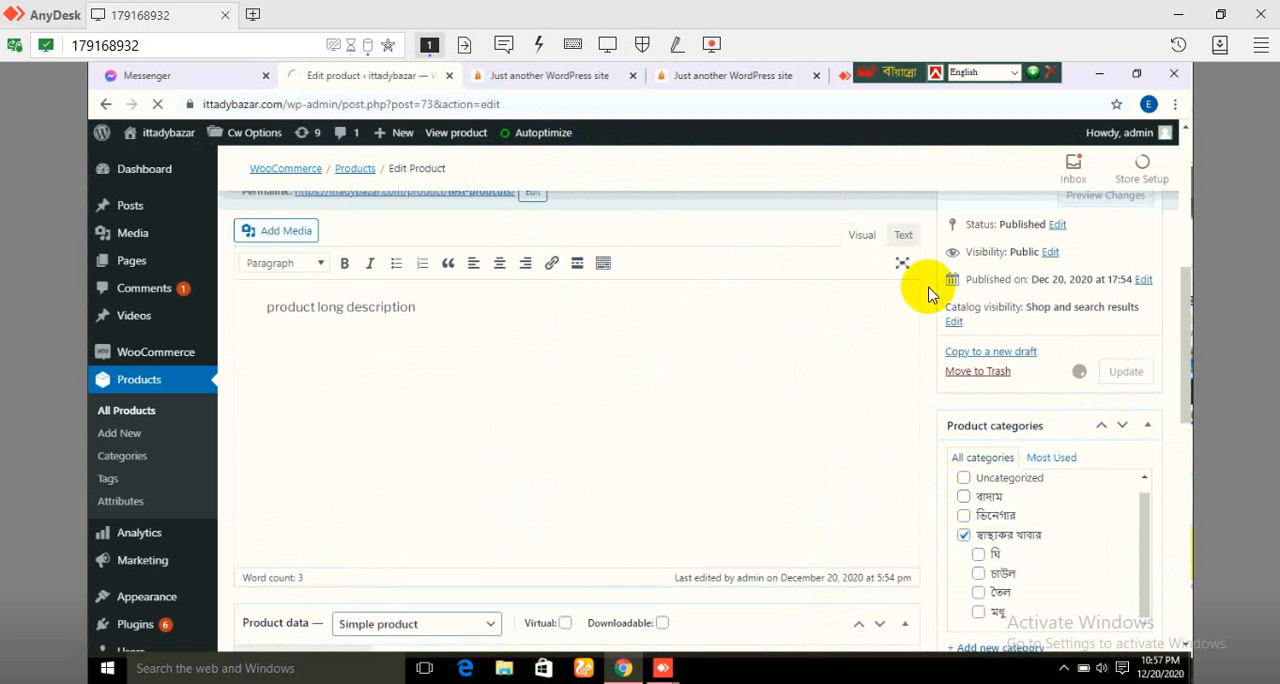
Step: Reload the store's home page and check the category sections and product lists for the updated product
click(558, 85)
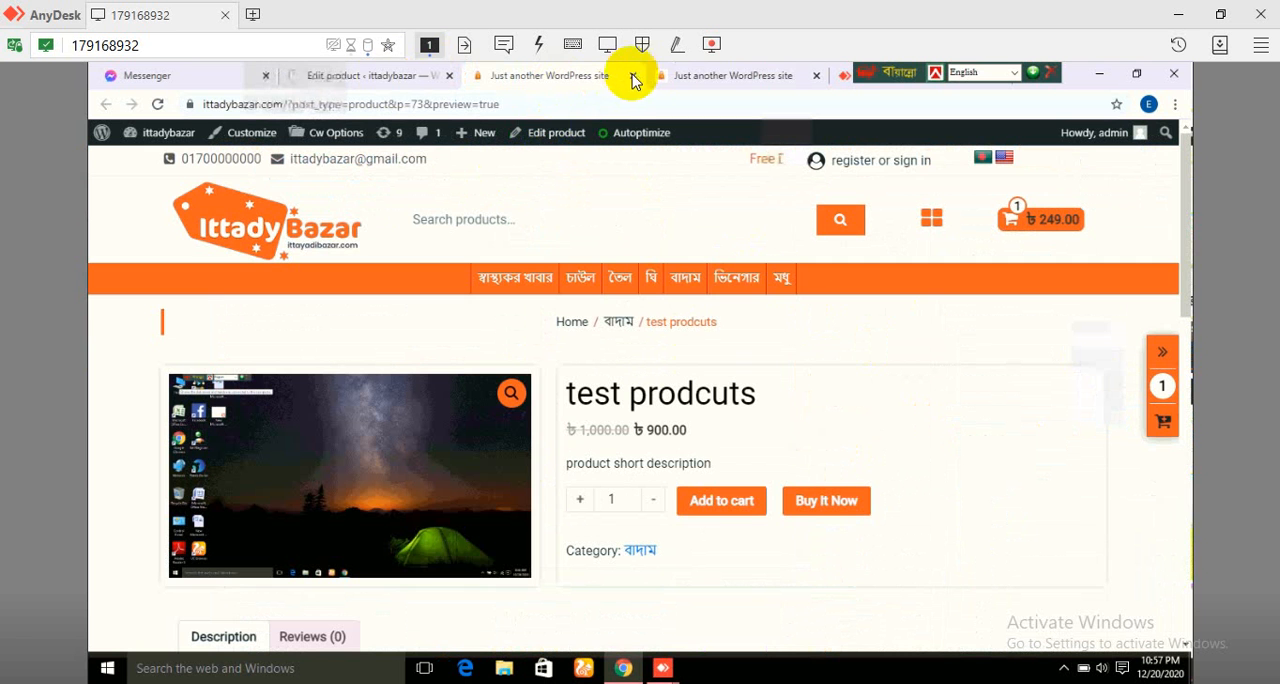
click(669, 78)
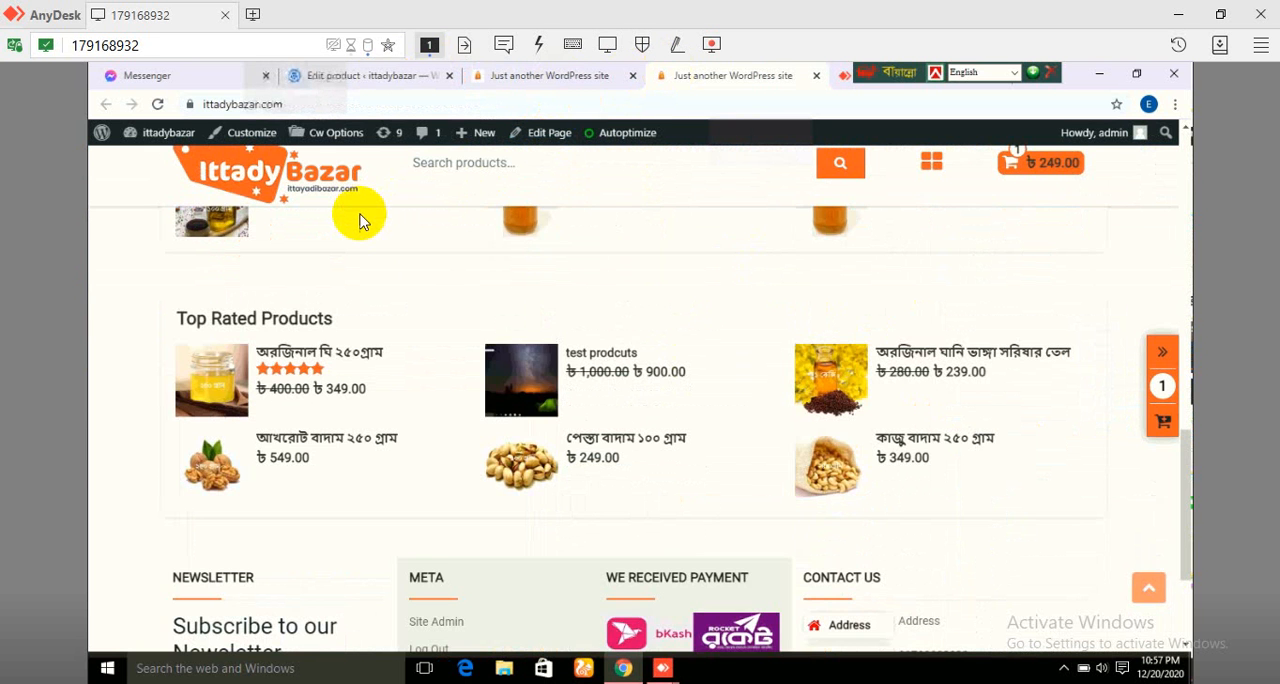
scroll(358, 224, up, 15)
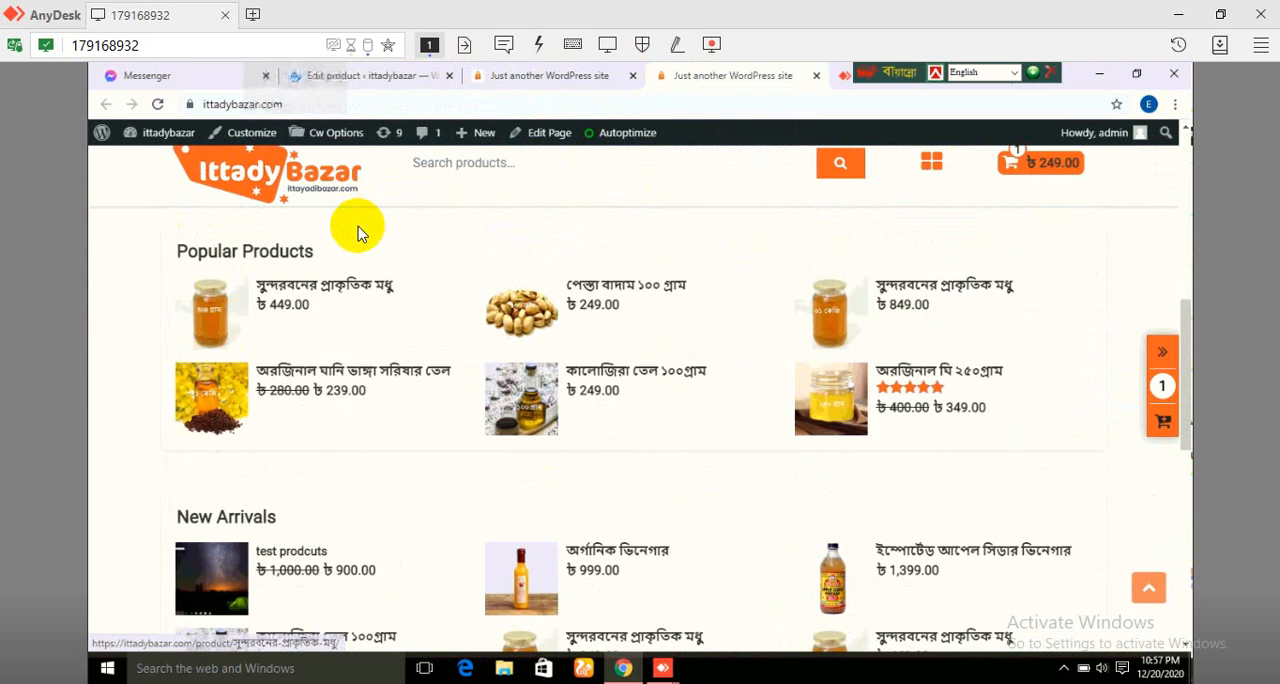
scroll(358, 234, up, 4)
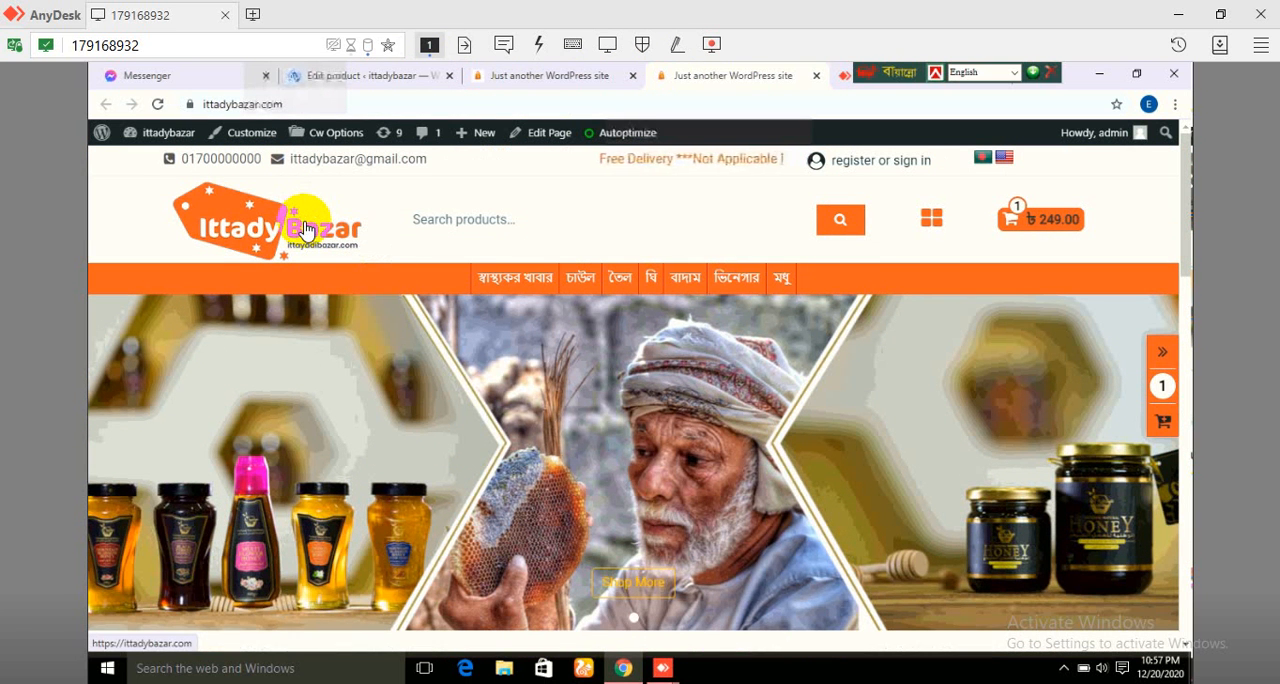
click(307, 228)
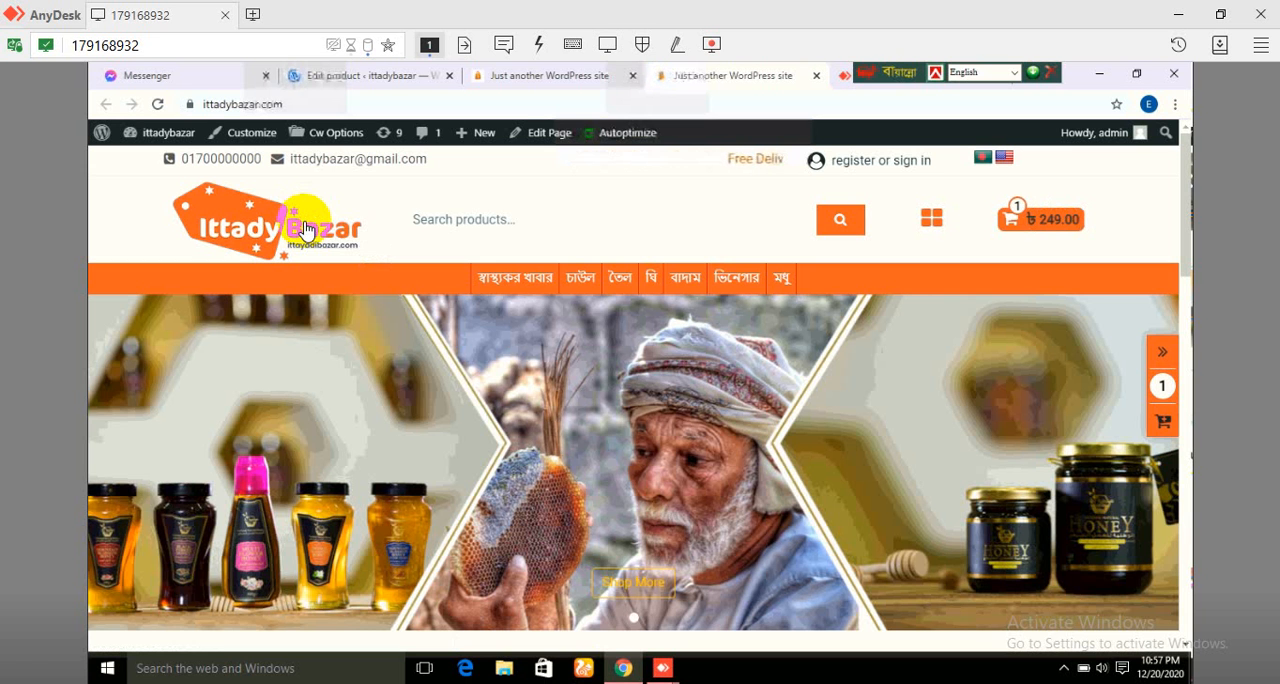
scroll(331, 246, down, 3)
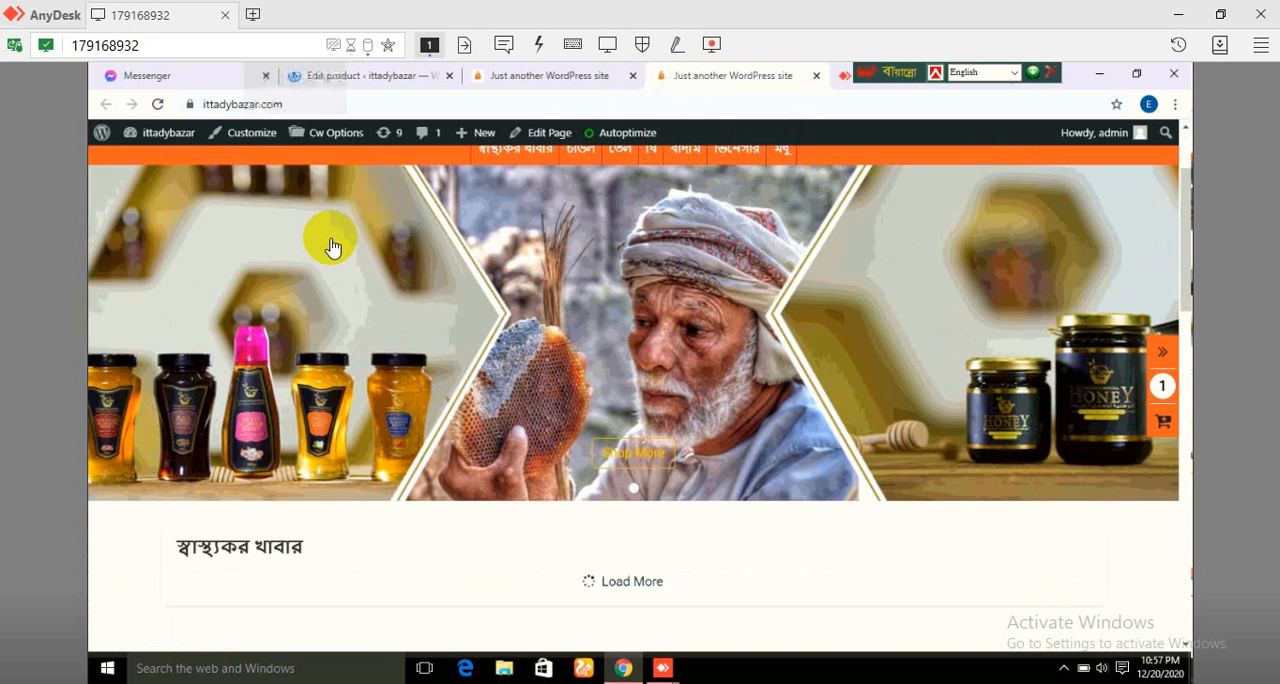
scroll(331, 244, down, 1)
scroll(355, 258, down, 1)
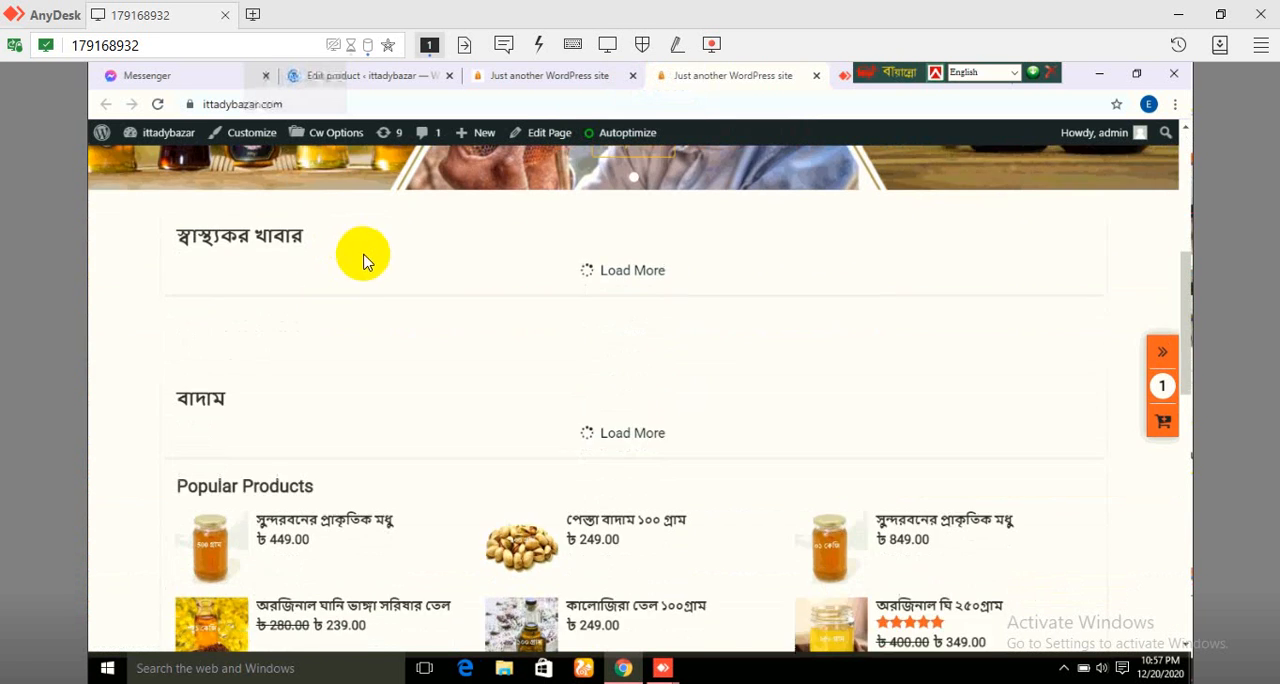
scroll(370, 272, down, 2)
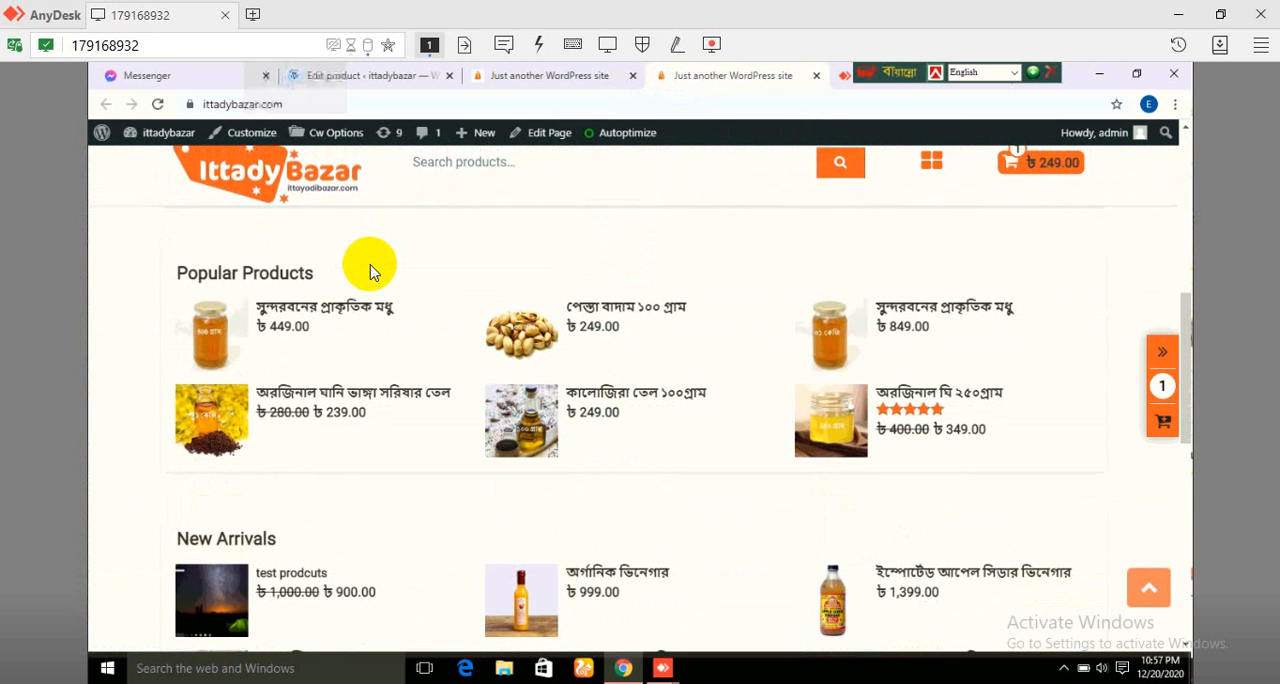
scroll(478, 268, down, 3)
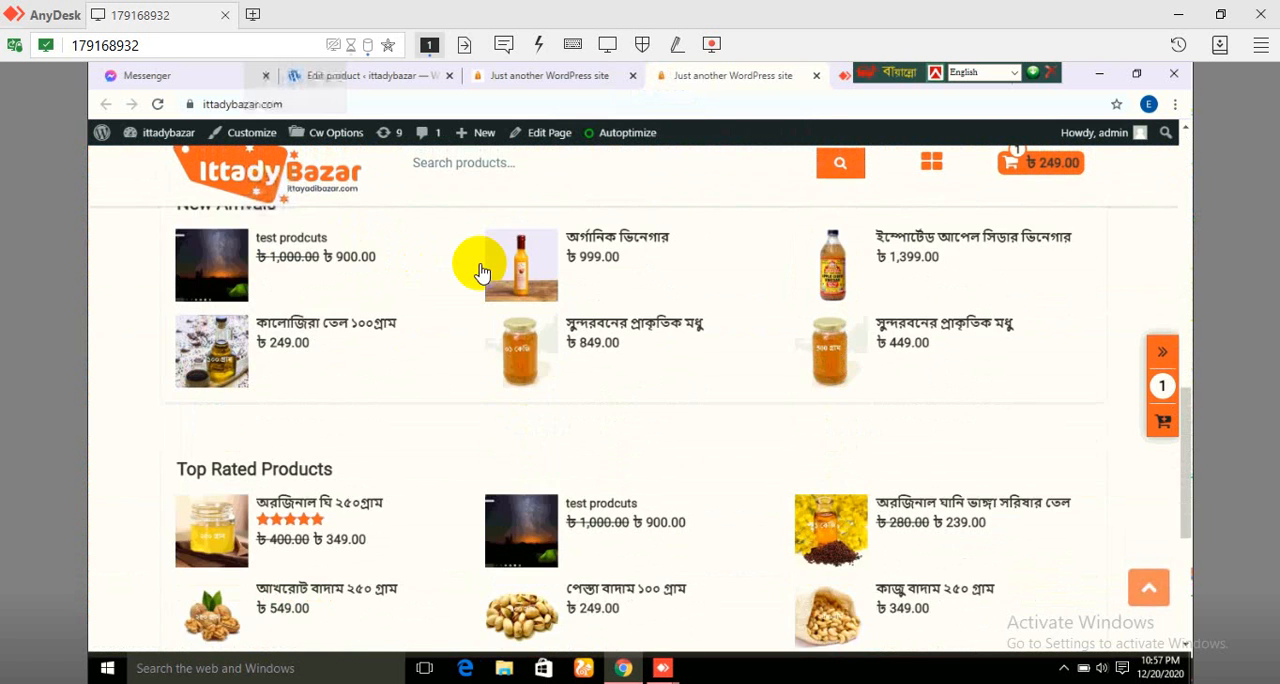
Step: Check the স্বাস্থ্যকর খাবার category page for the test prodcuts item, and return to the store's home page
scroll(480, 270, down, 3)
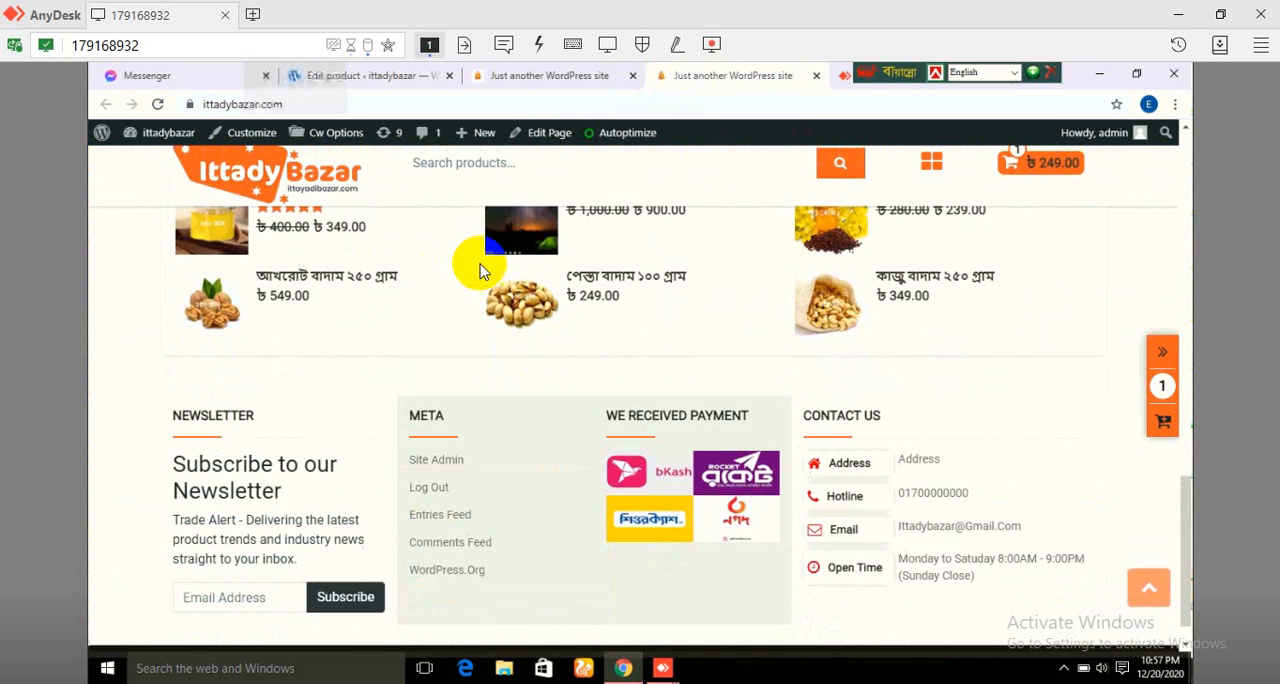
scroll(480, 270, up, 2)
scroll(480, 270, up, 9)
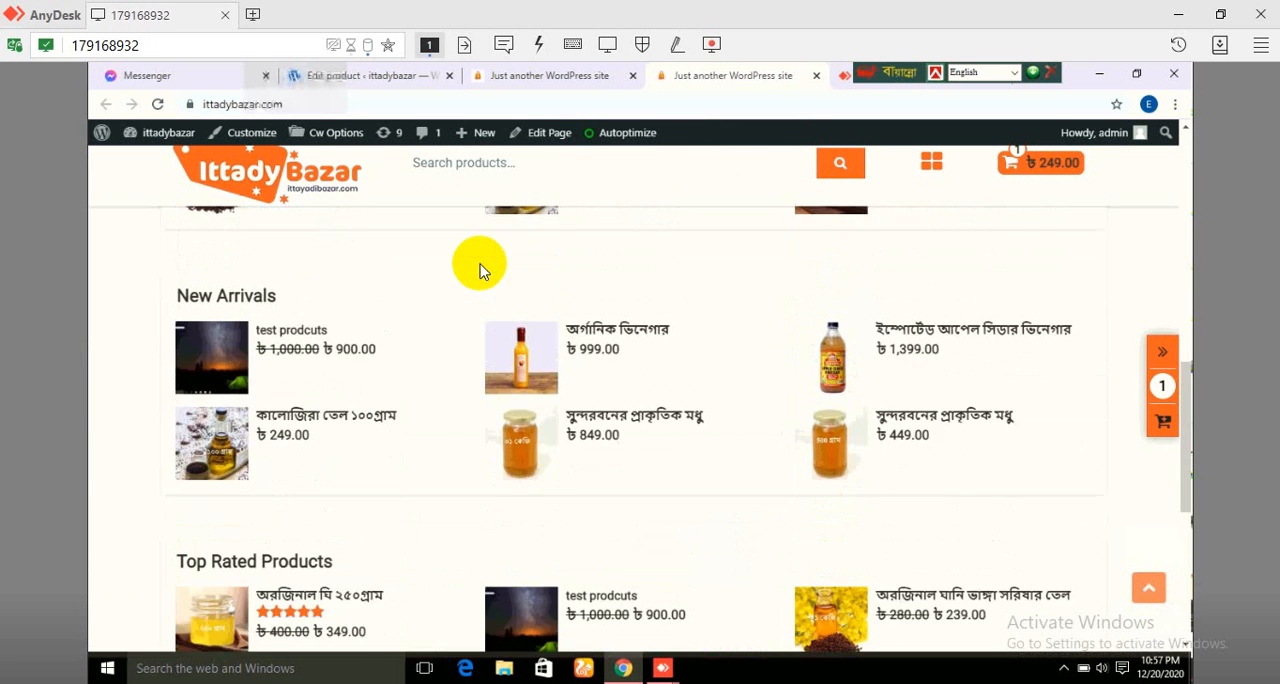
scroll(481, 272, up, 5)
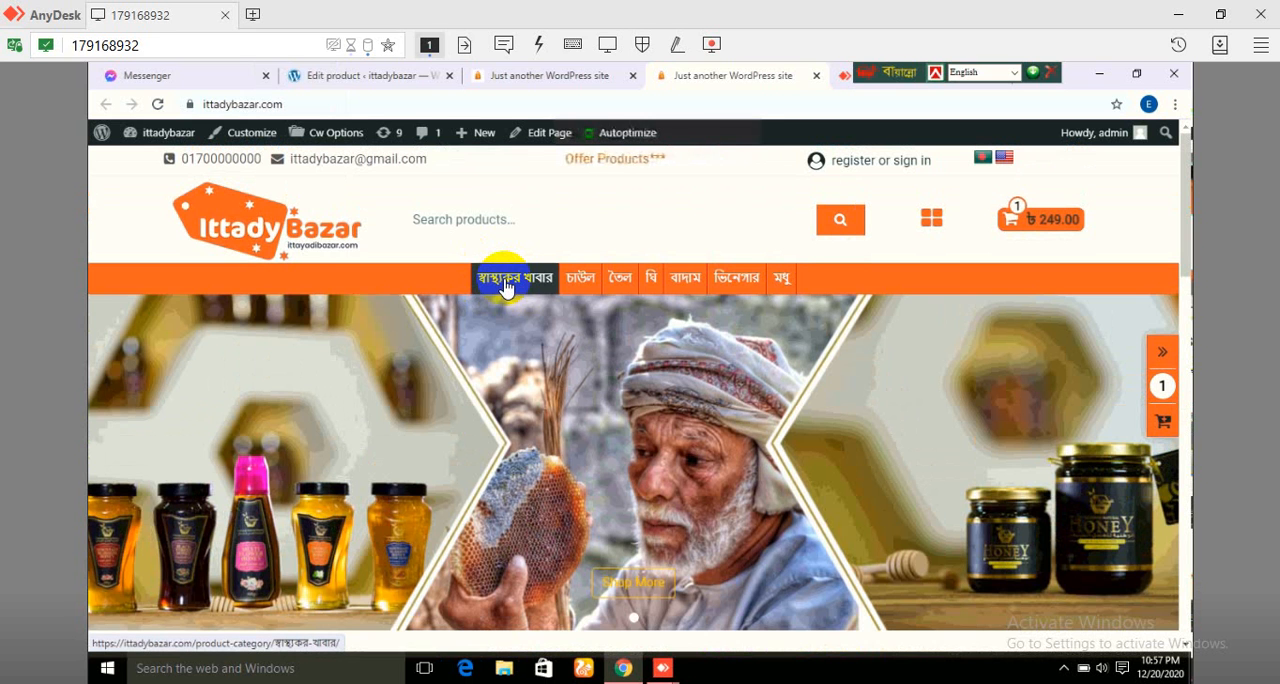
click(505, 283)
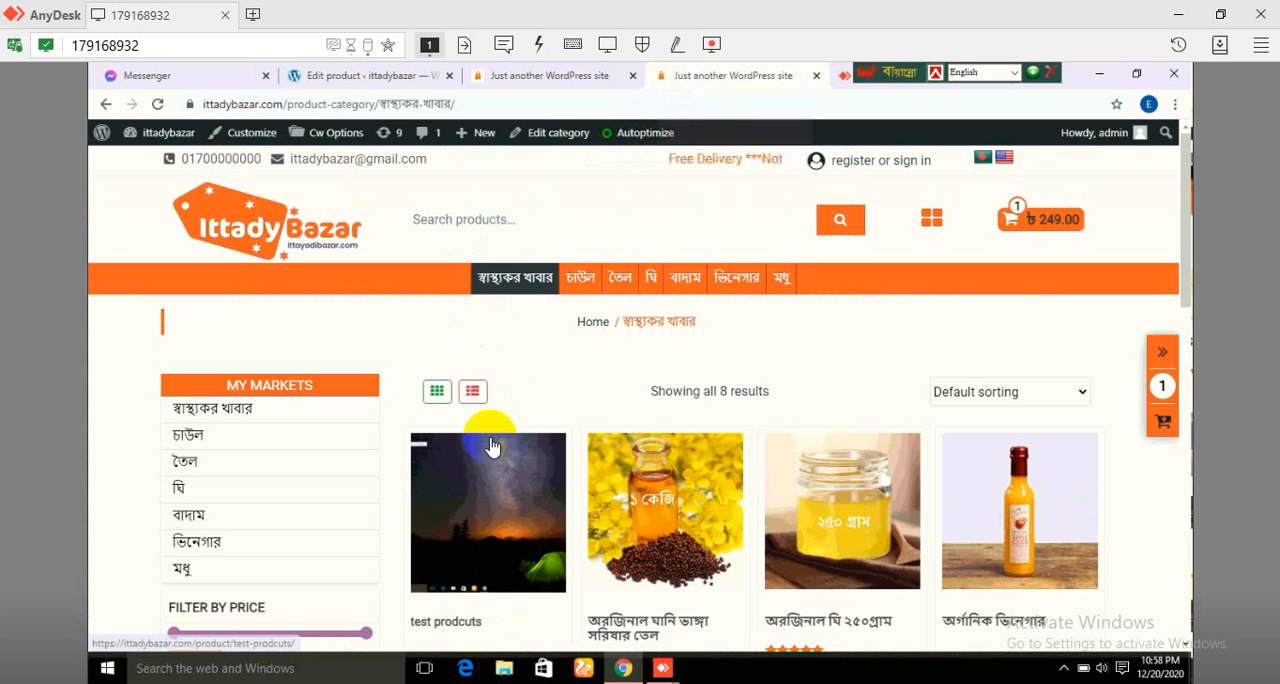
click(322, 232)
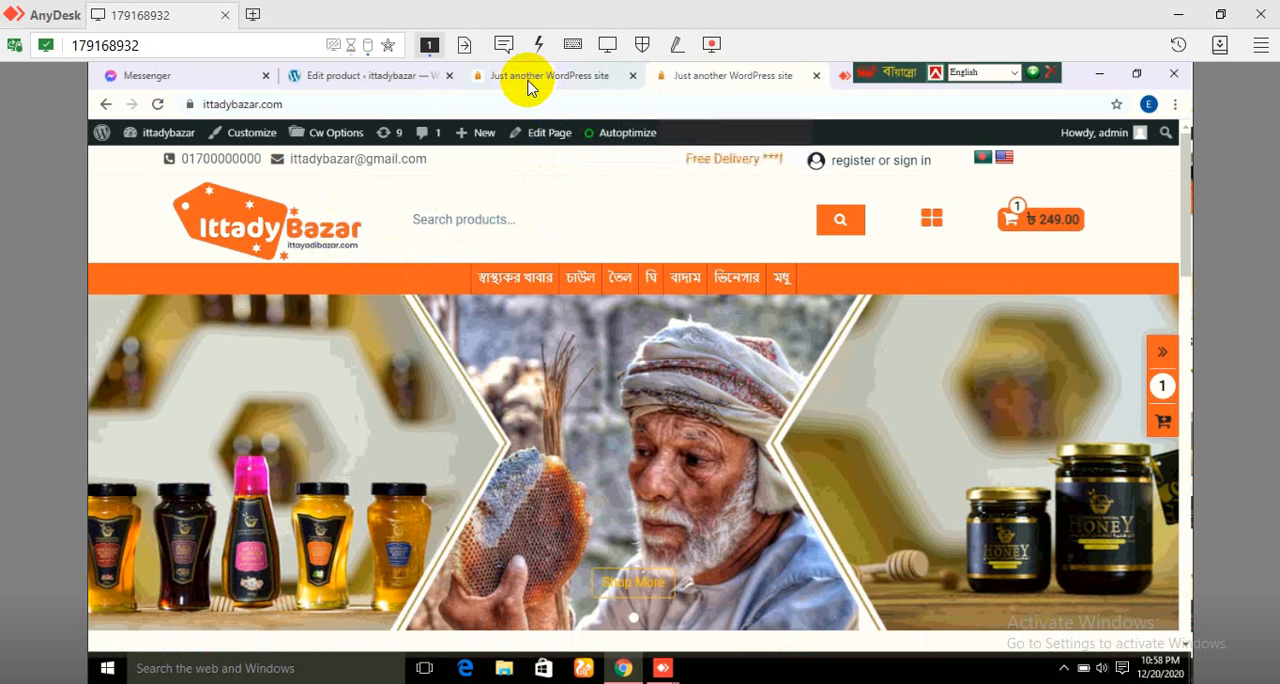
Step: Return to the WordPress admin and open the General Settings page, leaving the product editor
click(528, 88)
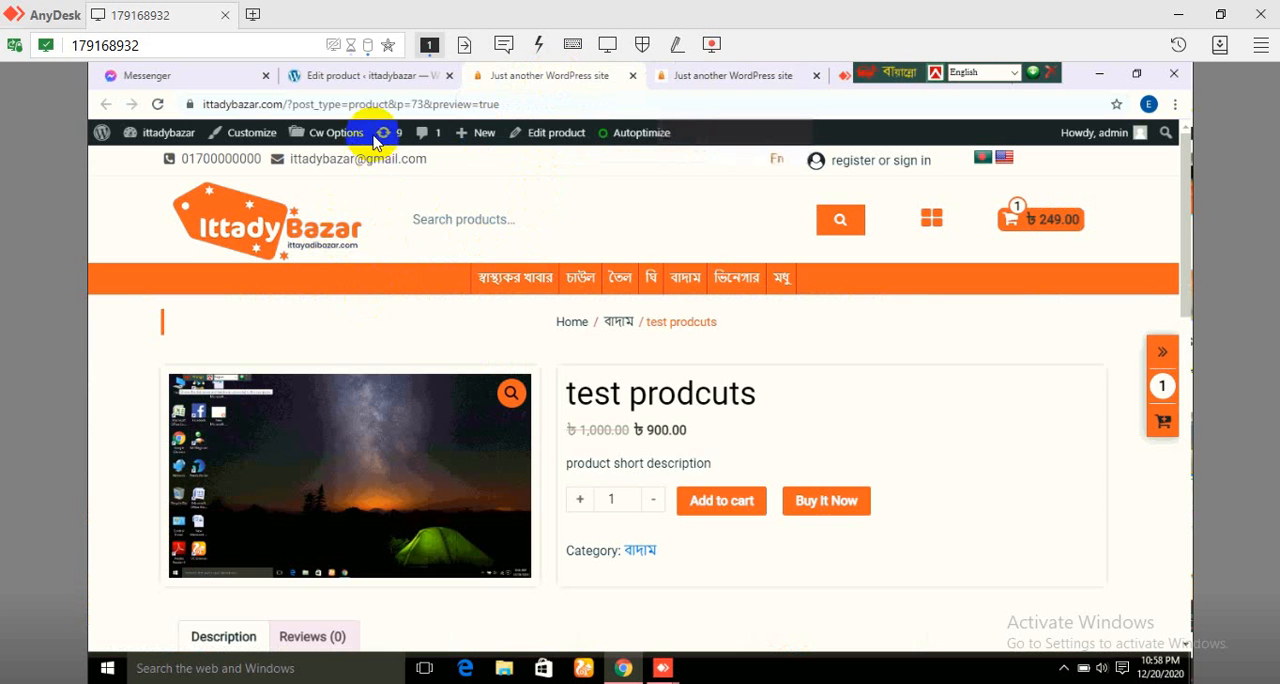
click(368, 80)
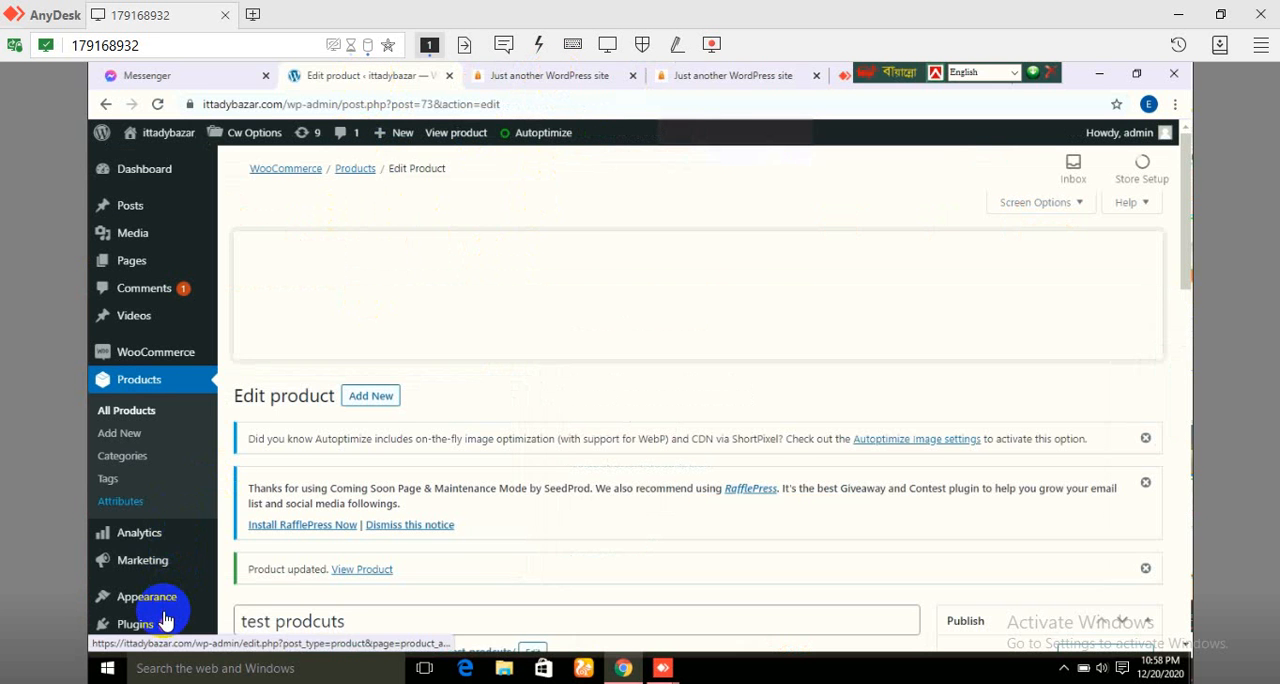
scroll(166, 620, down, 7)
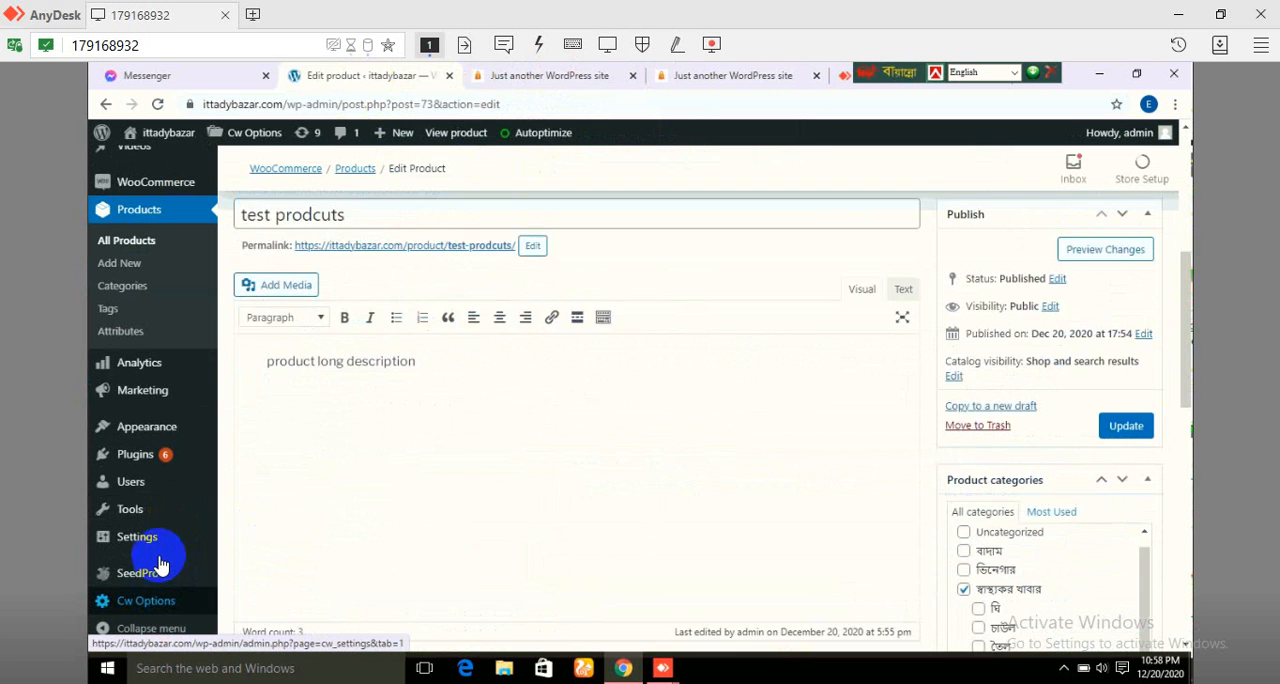
scroll(160, 553, down, 4)
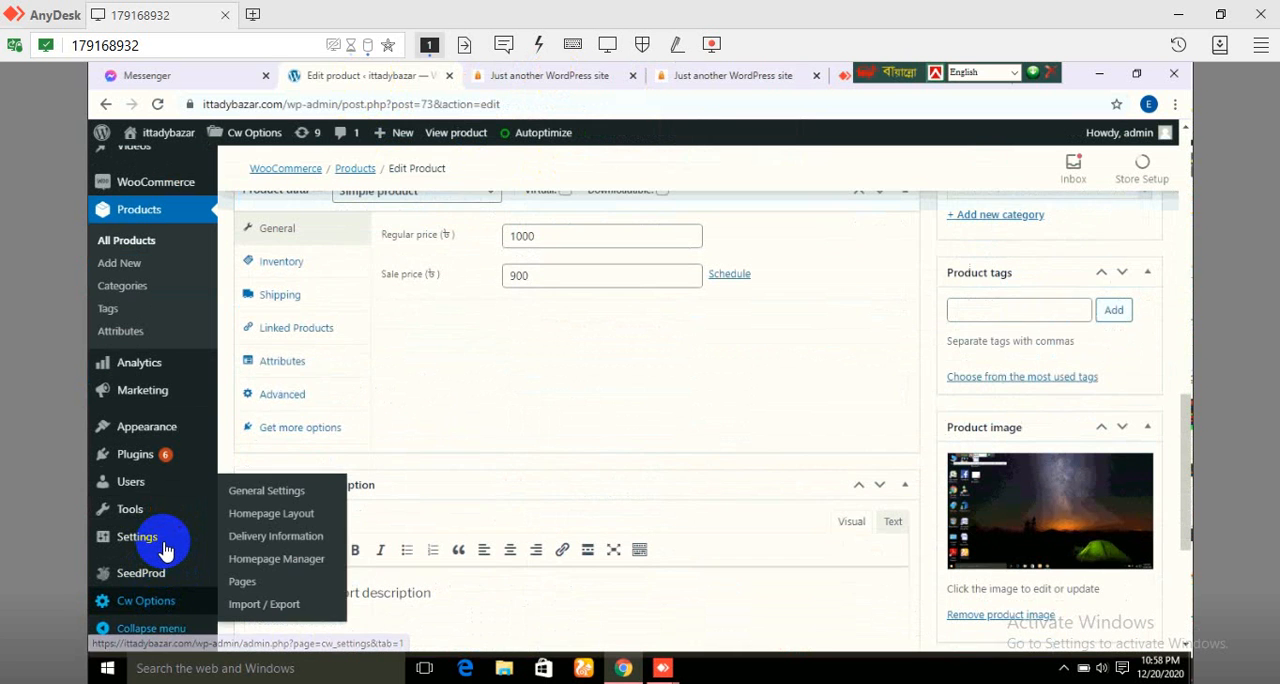
mouse_move(165, 550)
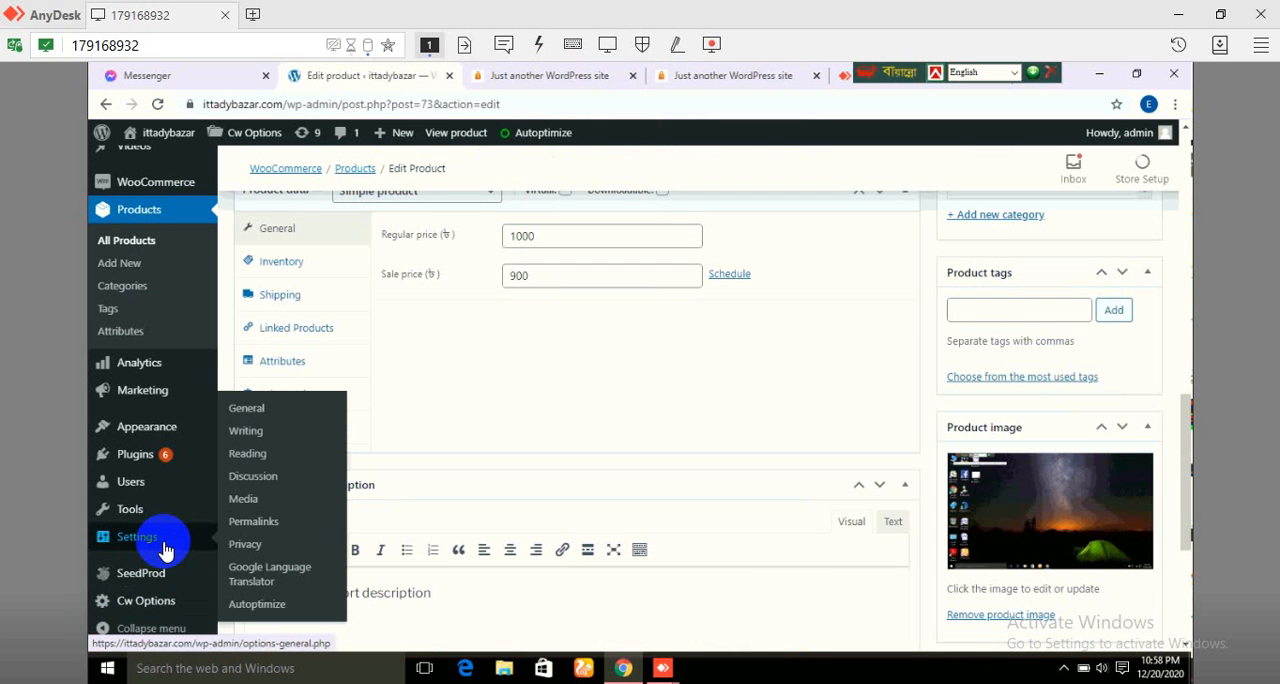
click(260, 410)
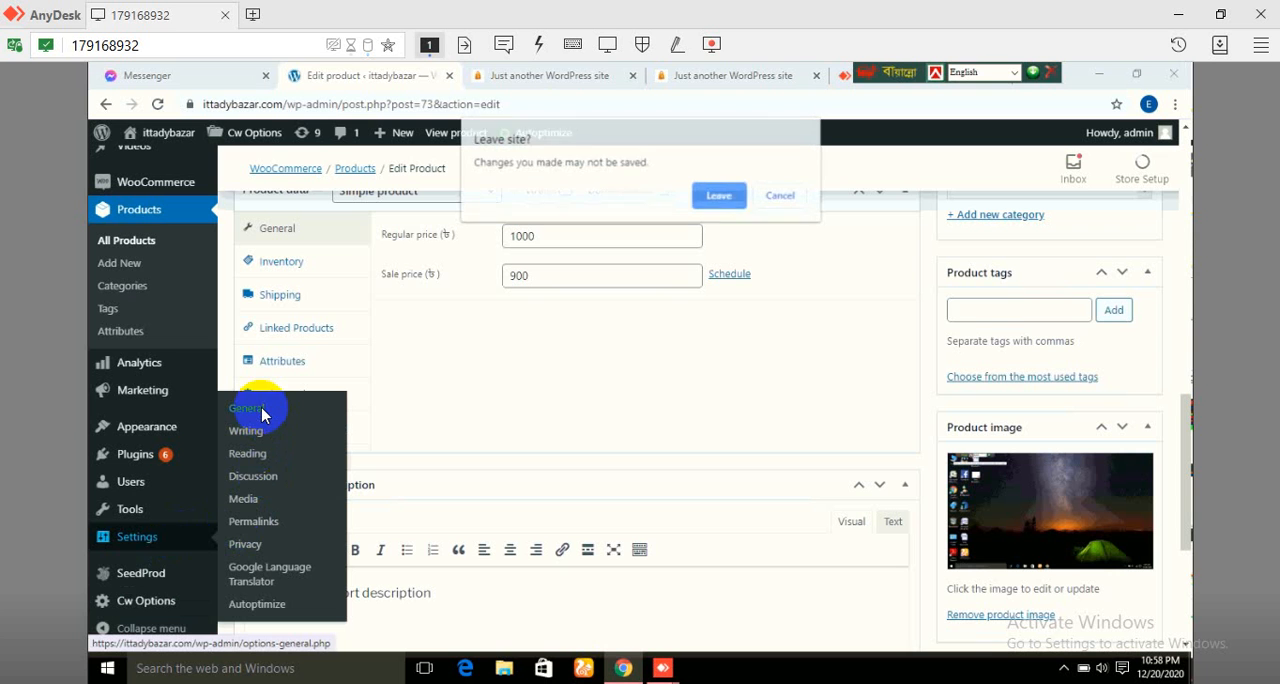
click(720, 196)
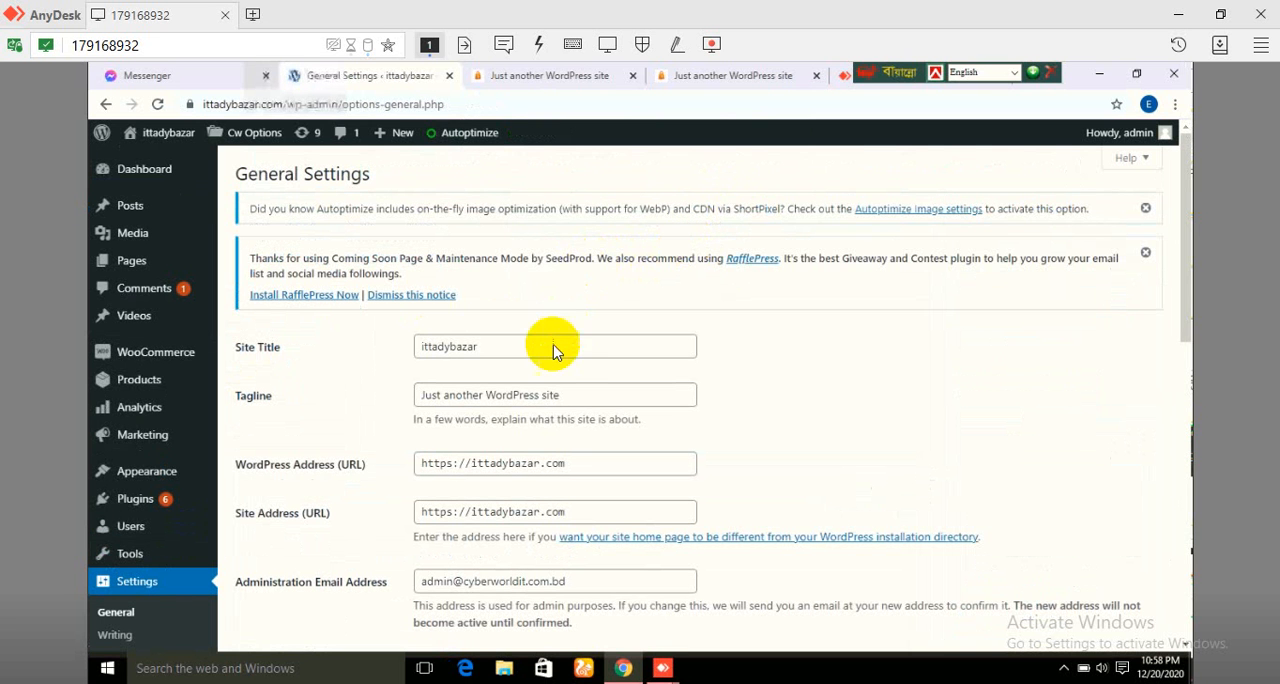
Step: Clear the site's tagline in the General Settings
click(529, 396)
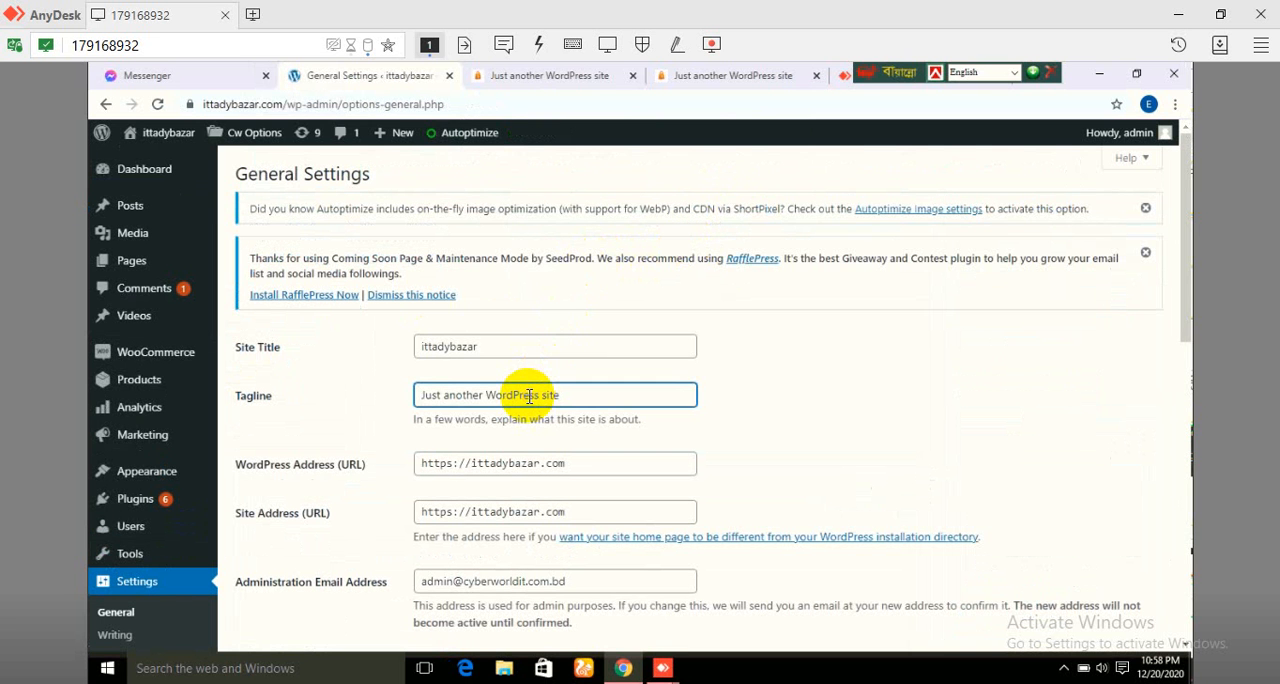
triple_click(529, 396)
double_click(529, 396)
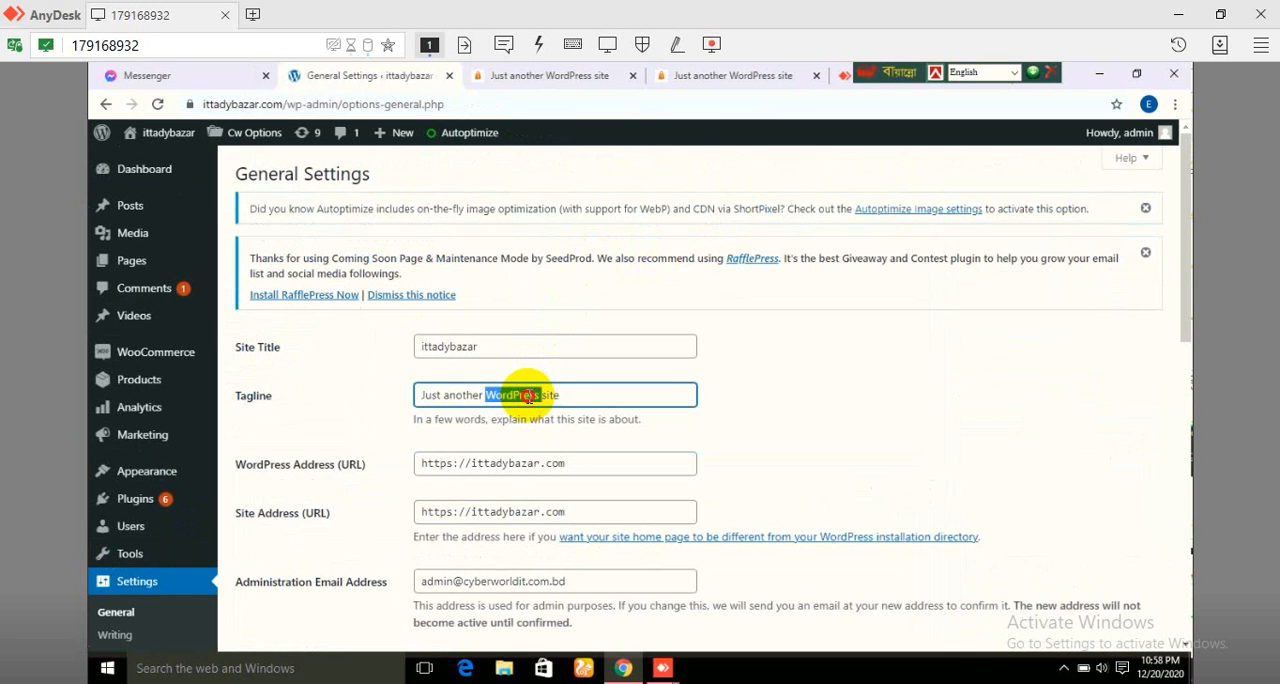
triple_click(529, 396)
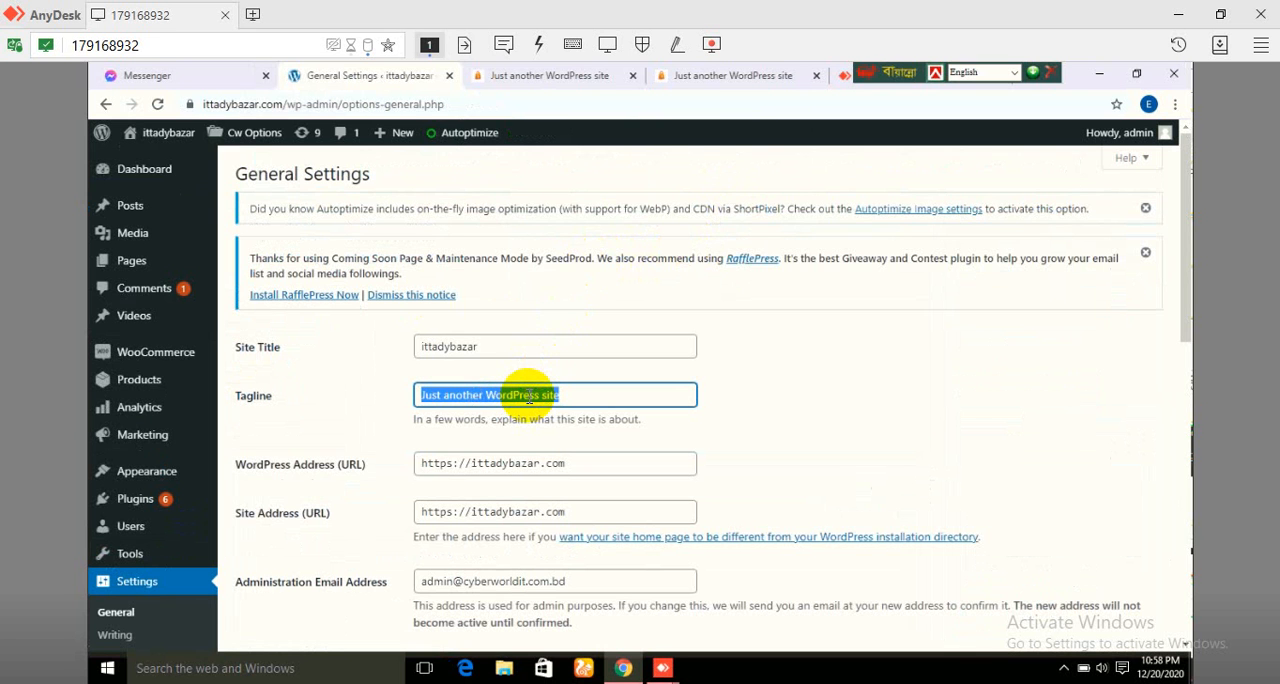
key(BackSpace)
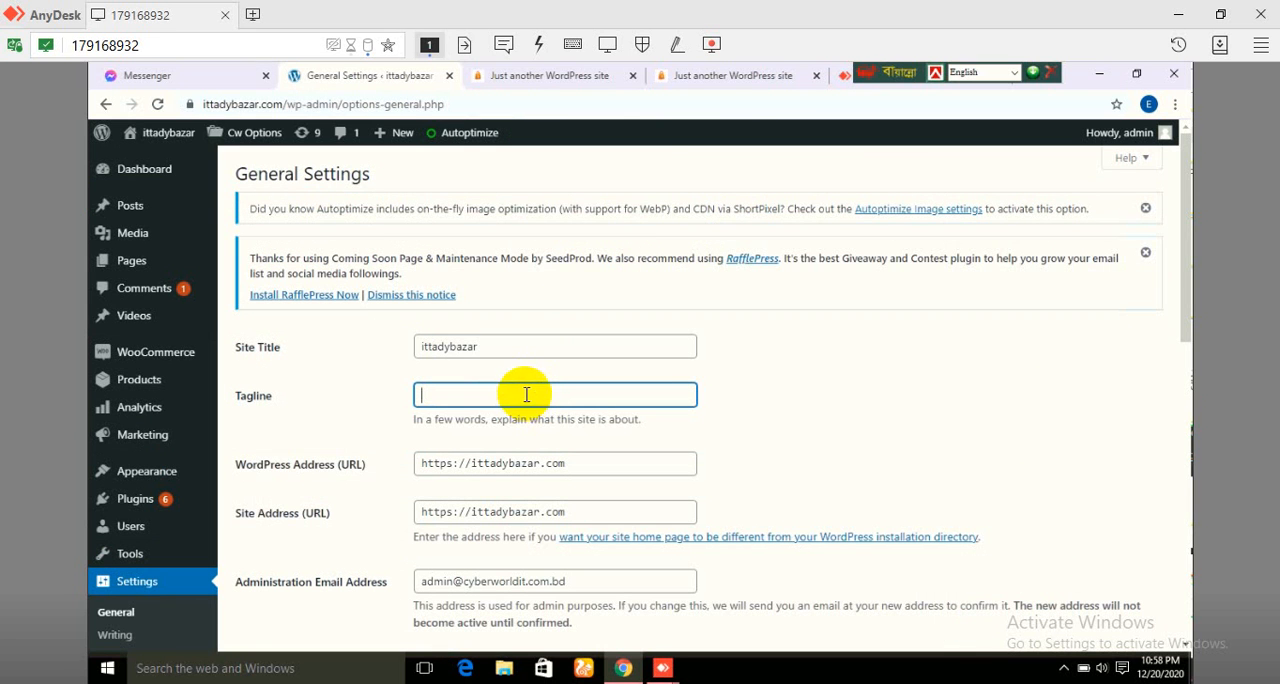
Step: Change the site title to Ittady Bazar, with capital initials and a space between the words
click(432, 348)
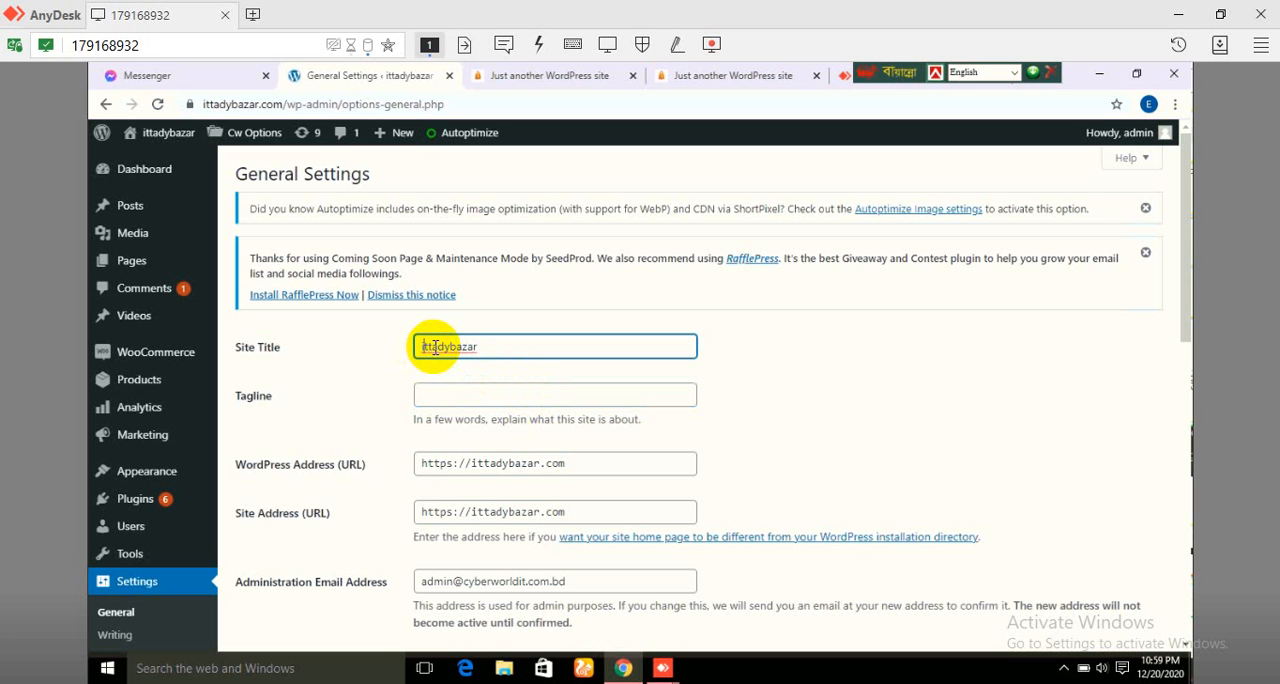
key(Delete)
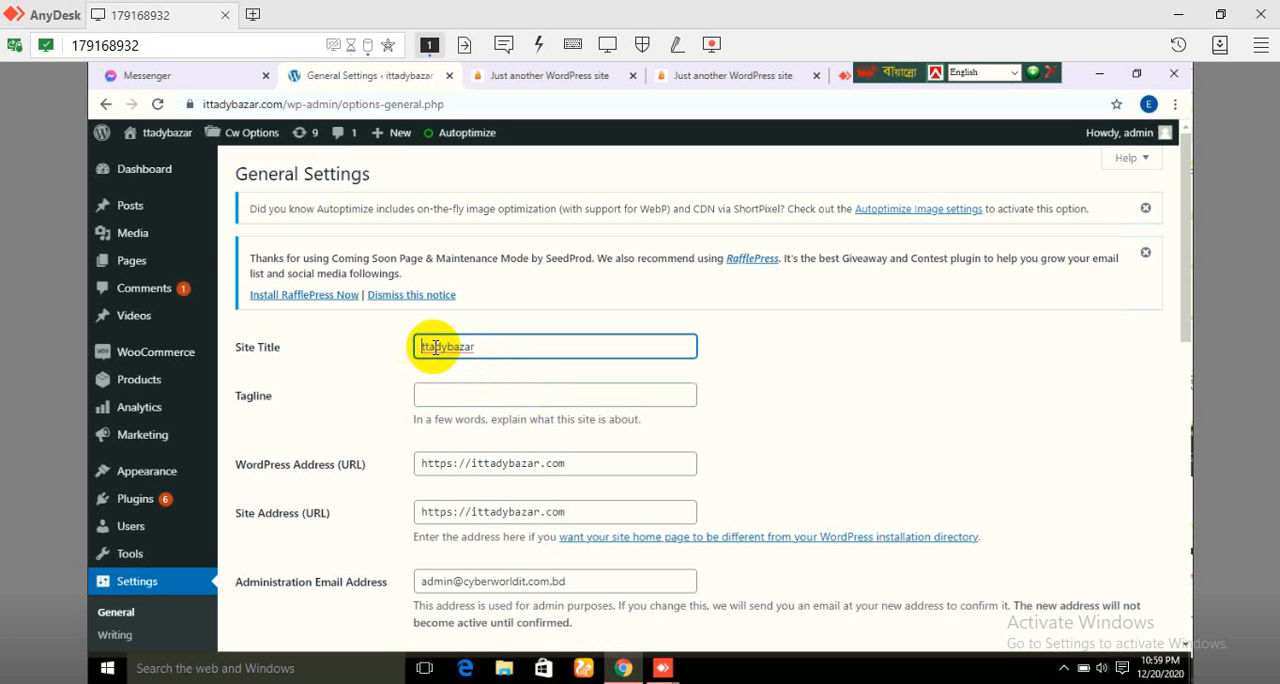
text(I)
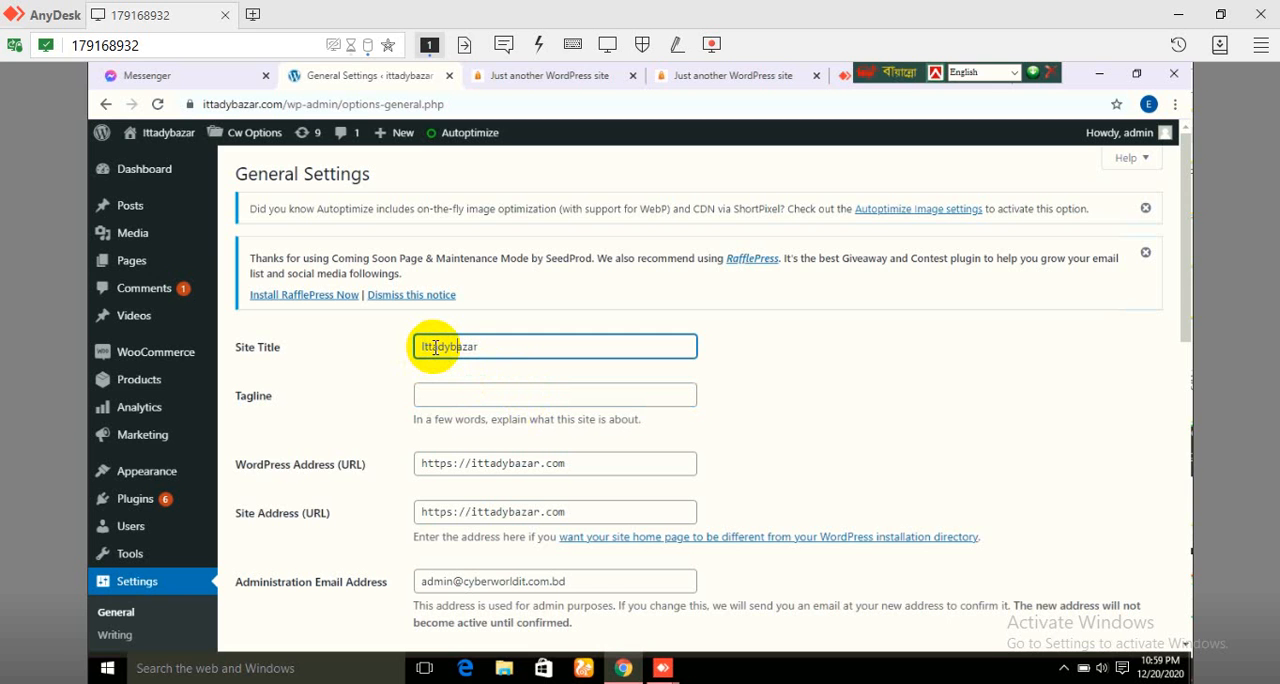
key(BackSpace)
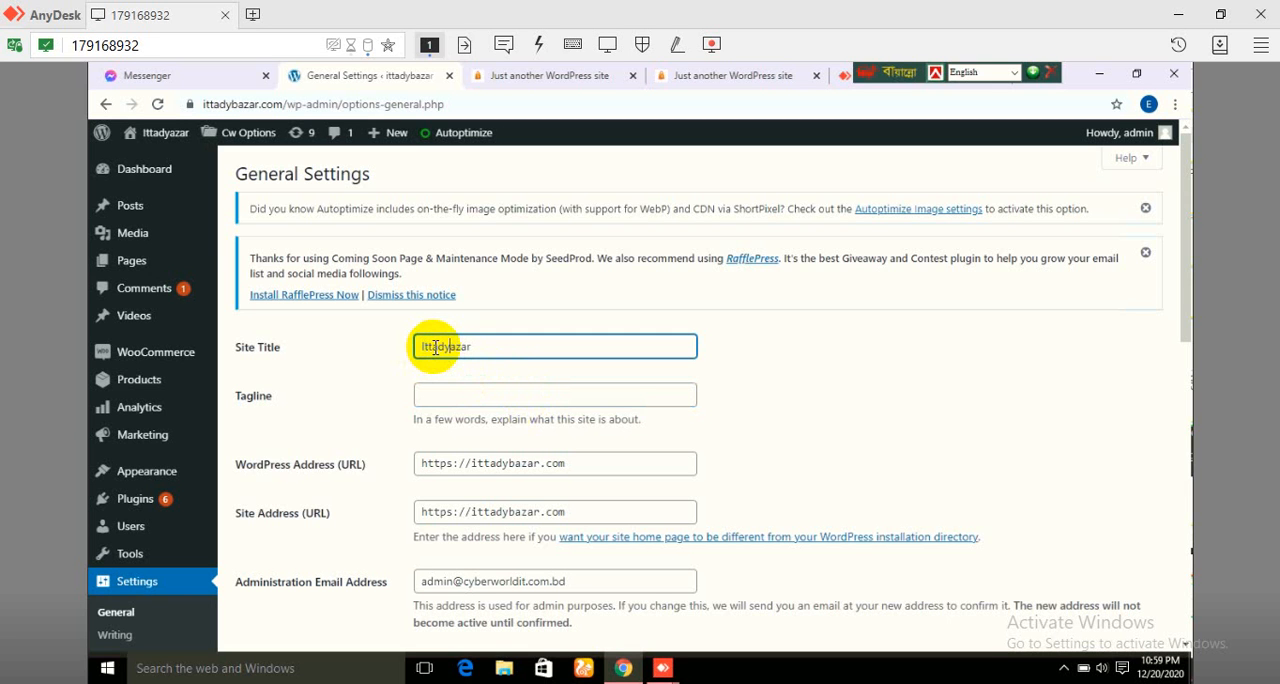
text(B)
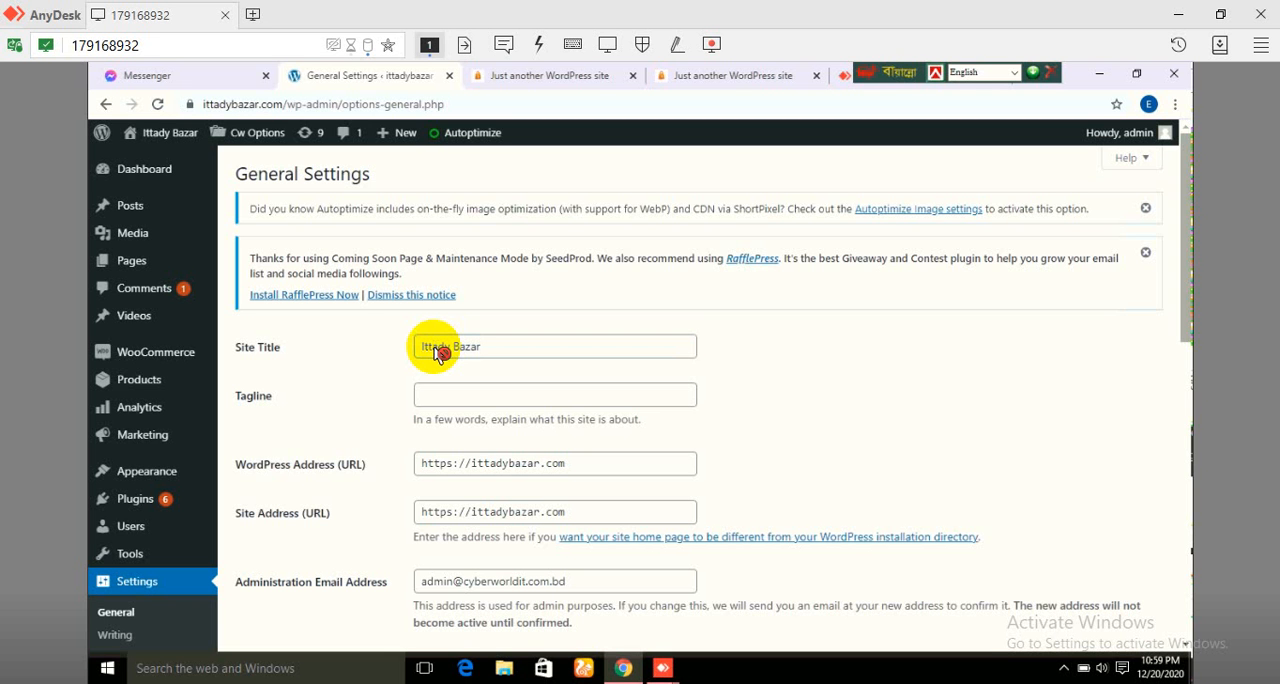
Step: Review the General Settings from the site title and addresses down to the date format, time format and week start options
scroll(440, 355, down, 1)
scroll(440, 352, down, 5)
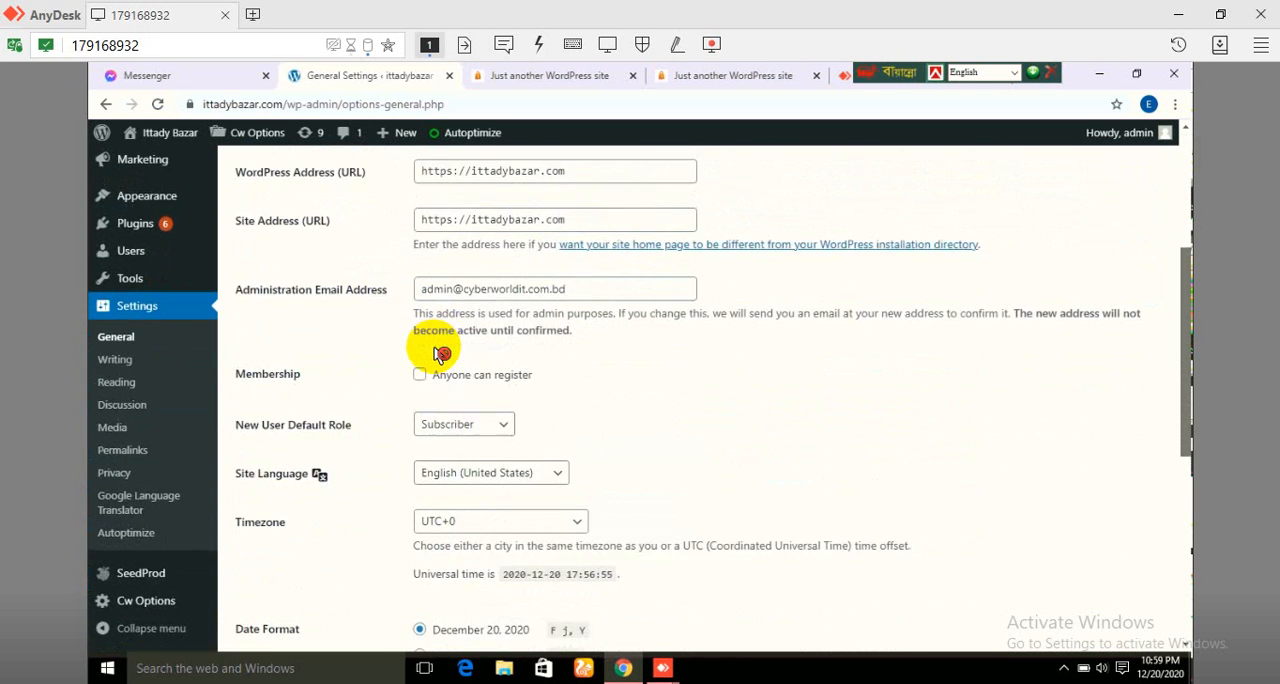
scroll(440, 352, up, 2)
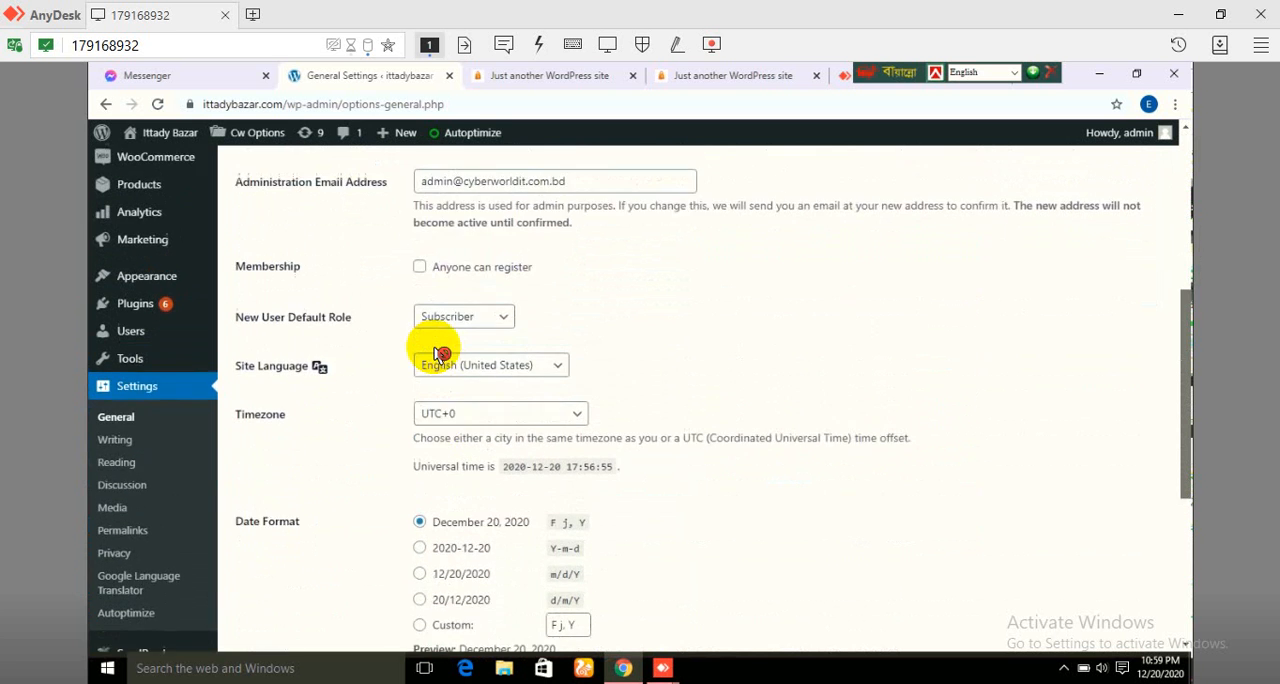
scroll(434, 352, up, 2)
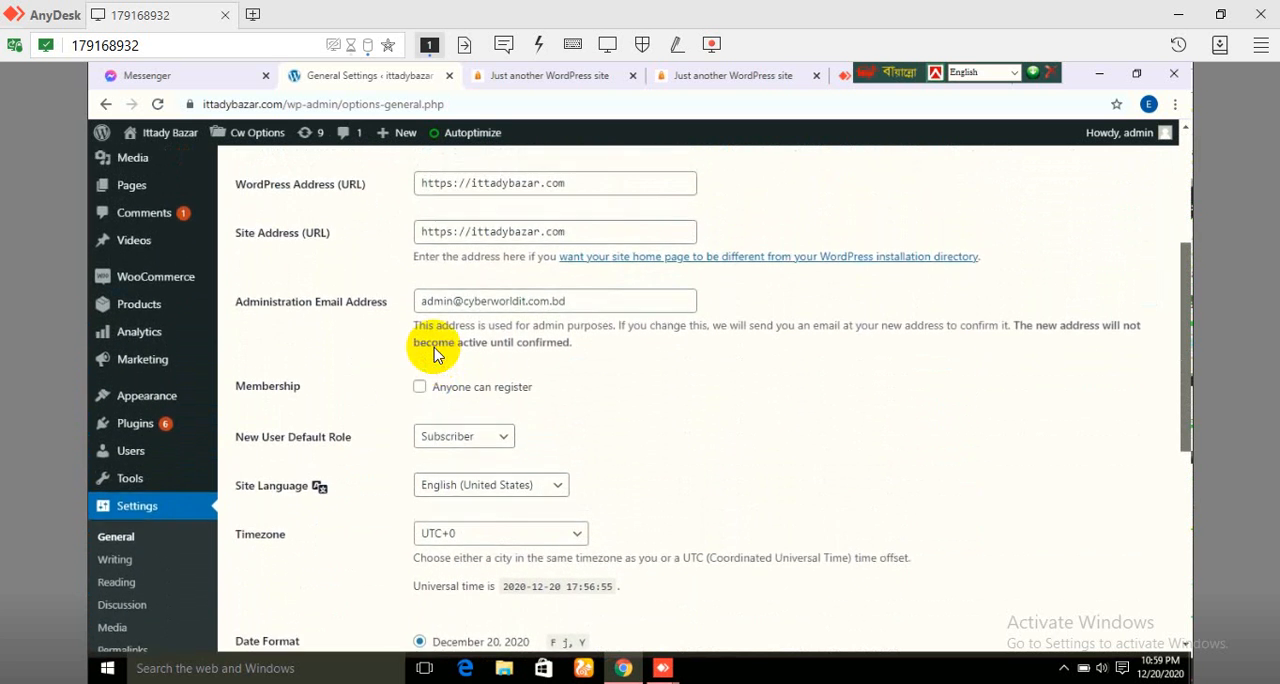
scroll(434, 355, up, 2)
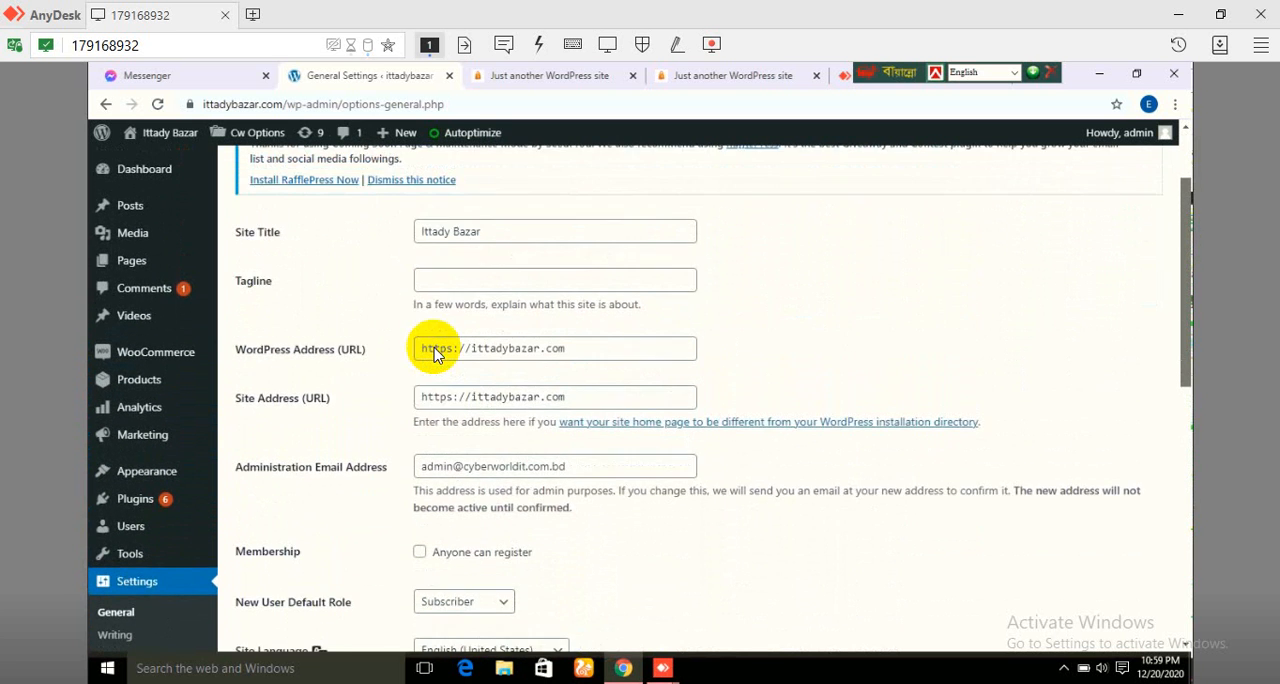
scroll(440, 354, down, 3)
scroll(440, 354, down, 5)
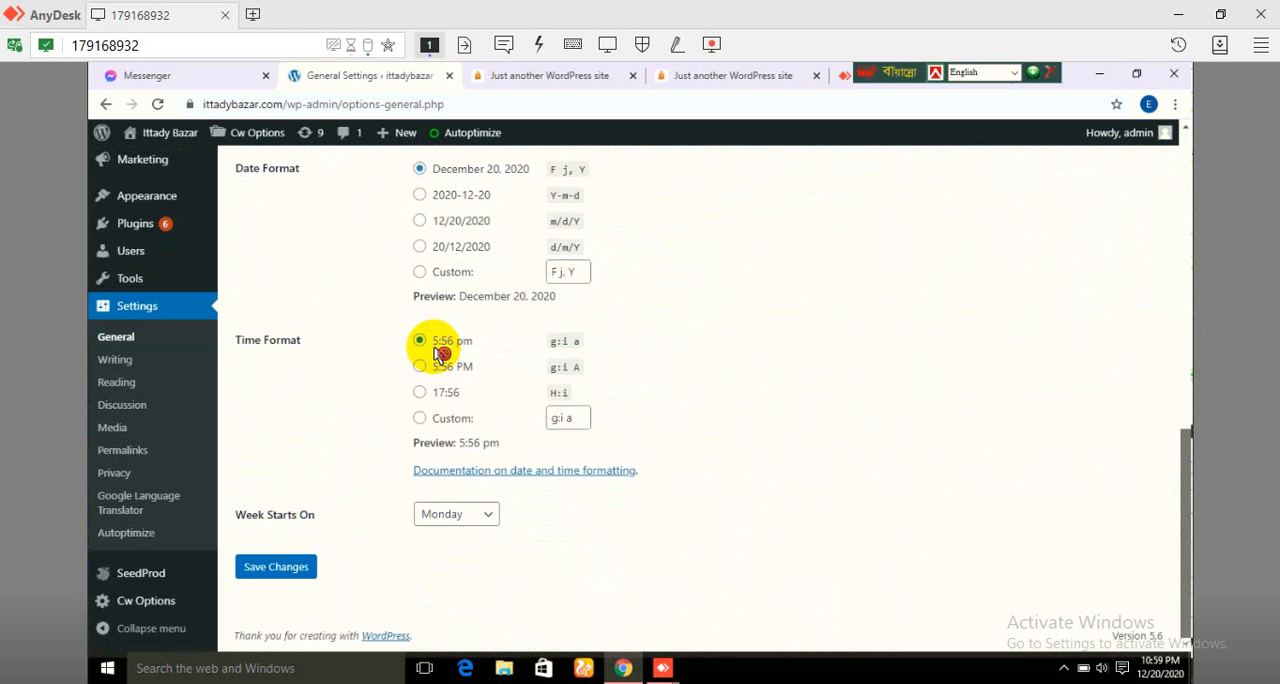